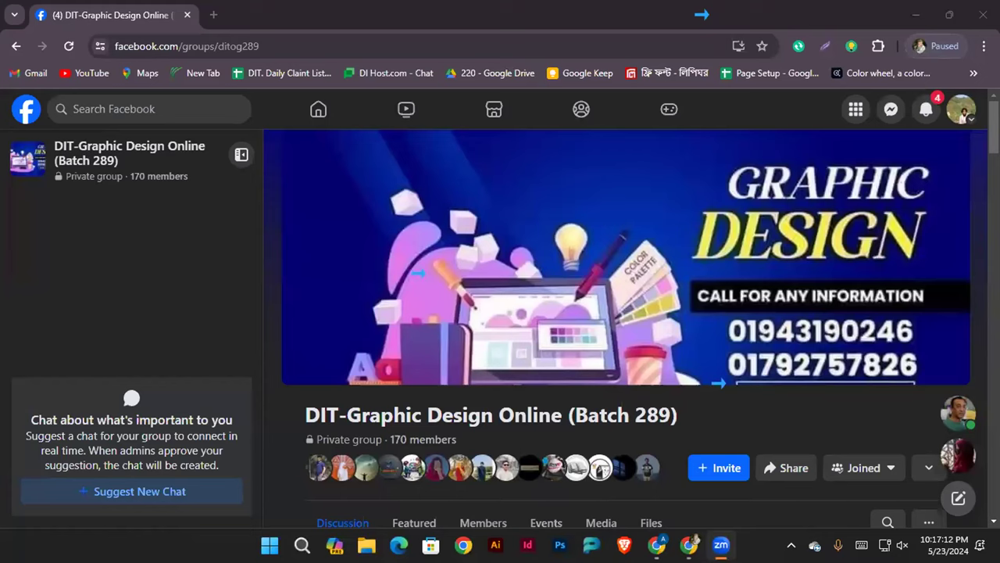
Dismiss the Messenger chat bubbles and open the DIT-Graphic Design Online (Batch 289) cover photo.
{"action": "left_click", "coordinate": [684, 416]}
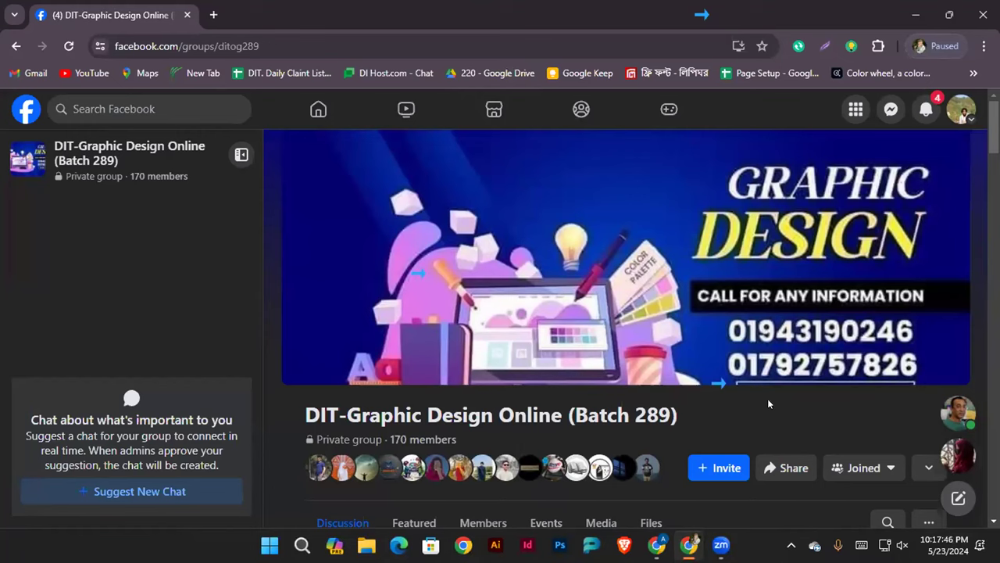
{"action": "left_click", "coordinate": [970, 444]}
{"action": "mouse_move", "coordinate": [957, 455]}
{"action": "left_click", "coordinate": [971, 444]}
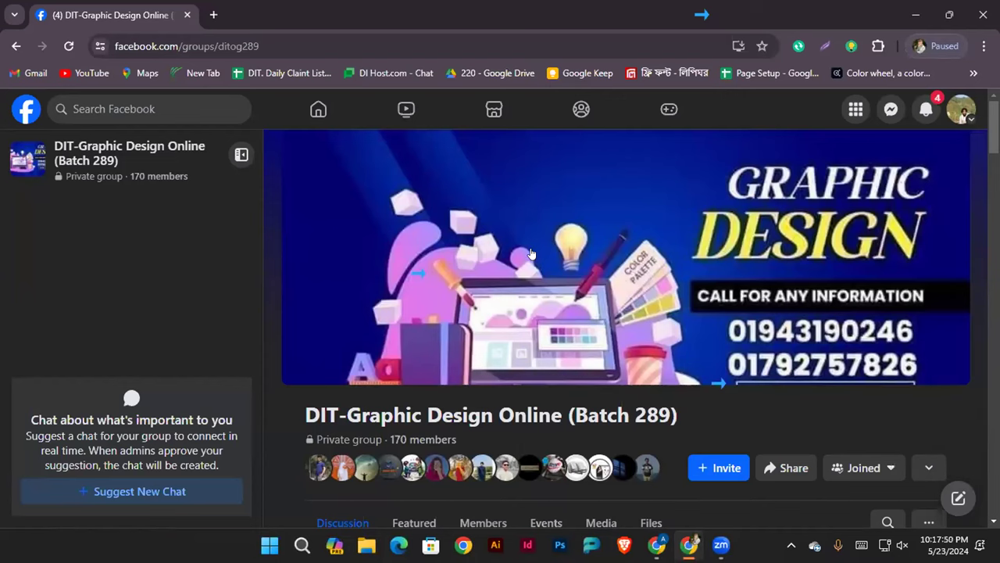
{"action": "left_click", "coordinate": [531, 254]}
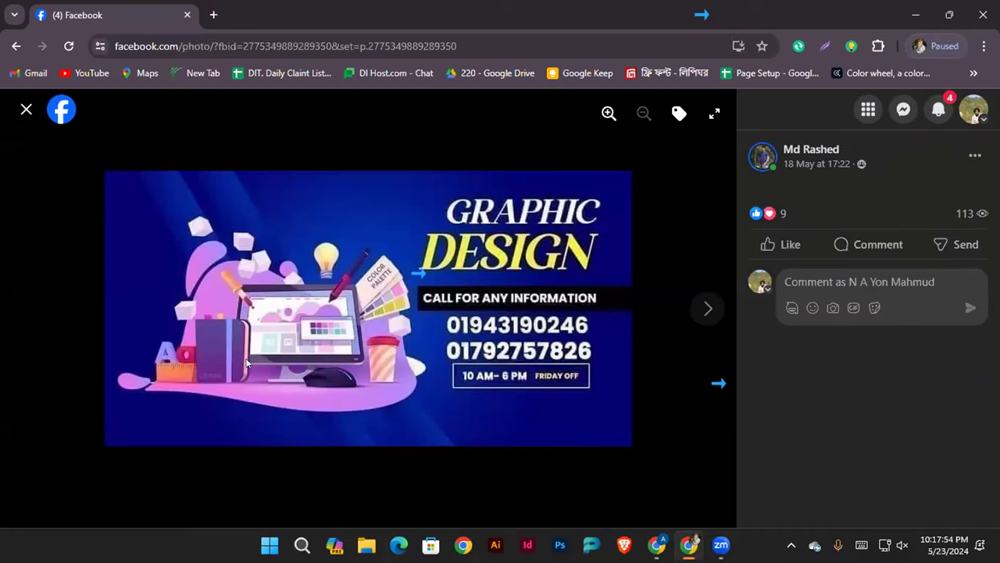
Capture the cover photo region with Lightshot and draw a red box around the opening hours.
{"action": "key", "text": "Print"}
{"action": "left_click_drag", "start_coordinate": [96, 169], "coordinate": [726, 465]}
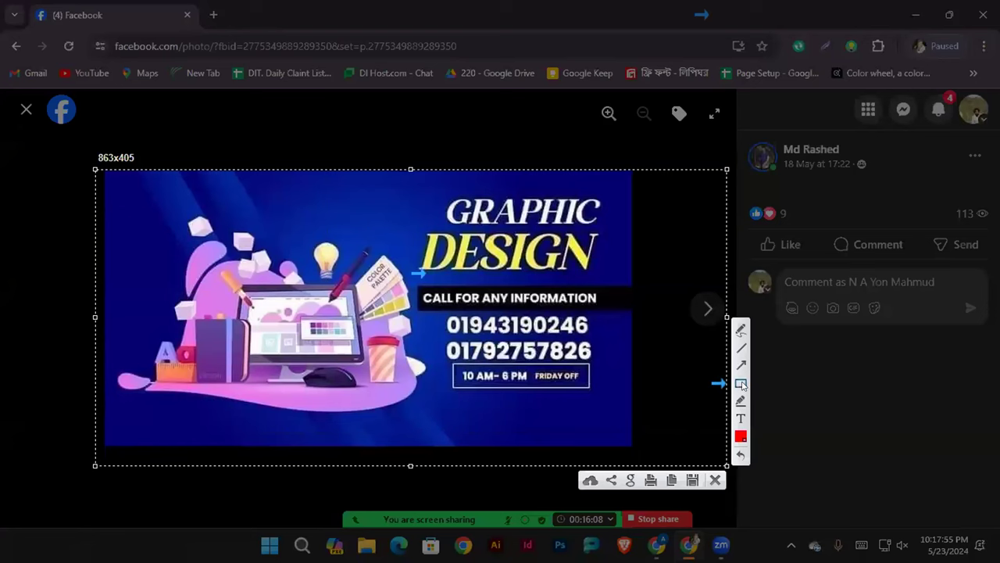
{"action": "left_click", "coordinate": [741, 383]}
{"action": "left_click_drag", "start_coordinate": [442, 358], "coordinate": [611, 410]}
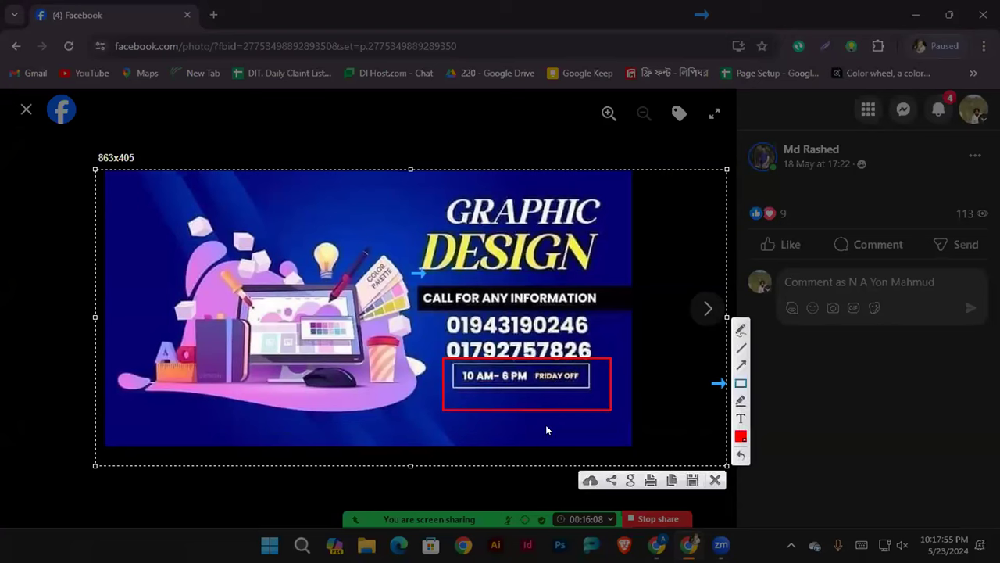
Add two arrows pointing at the first phone number, then dismiss the capture.
{"action": "left_click", "coordinate": [741, 365]}
{"action": "left_click_drag", "start_coordinate": [347, 336], "coordinate": [437, 331]}
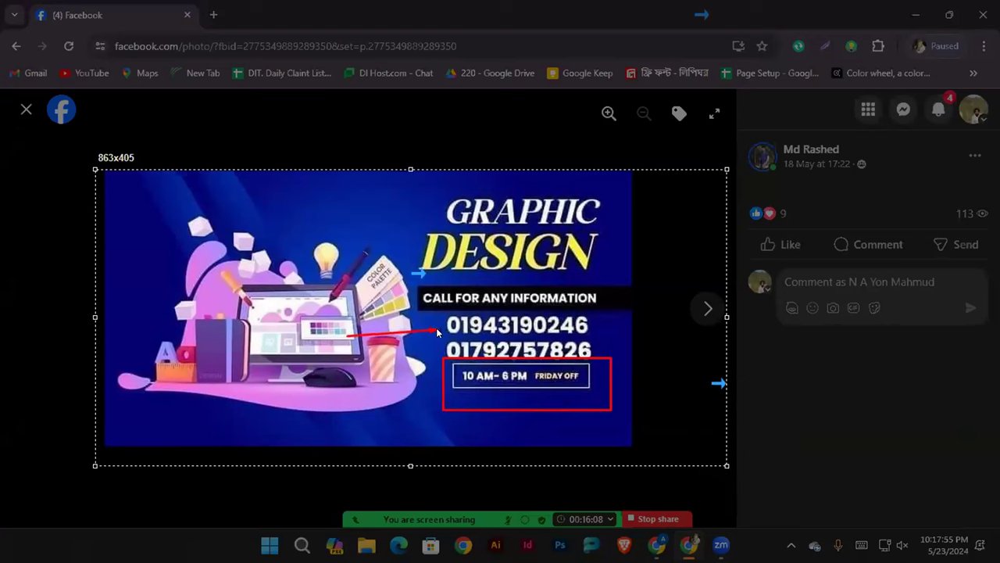
{"action": "left_click_drag", "start_coordinate": [657, 346], "coordinate": [588, 332]}
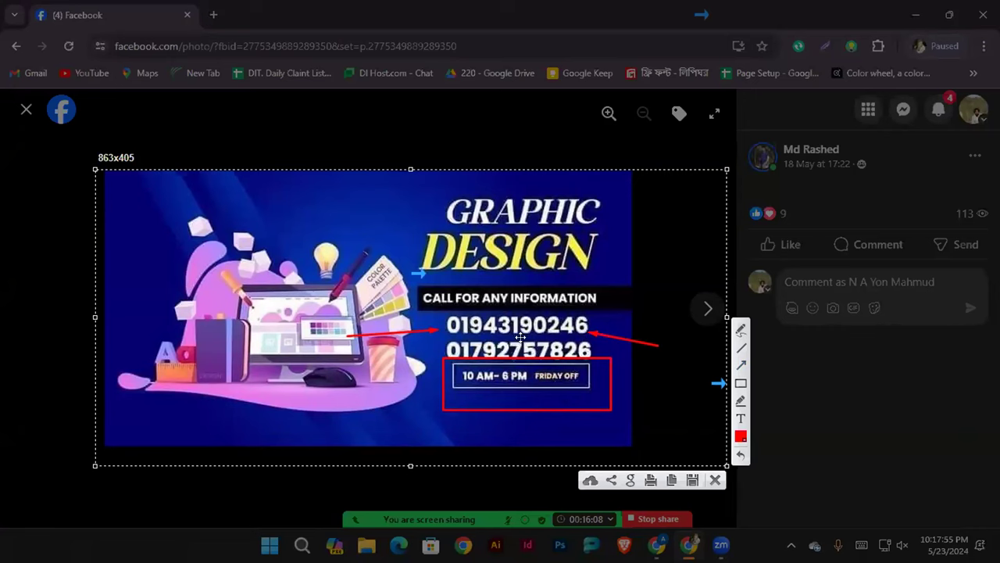
{"action": "key", "text": "ctrl+c"}
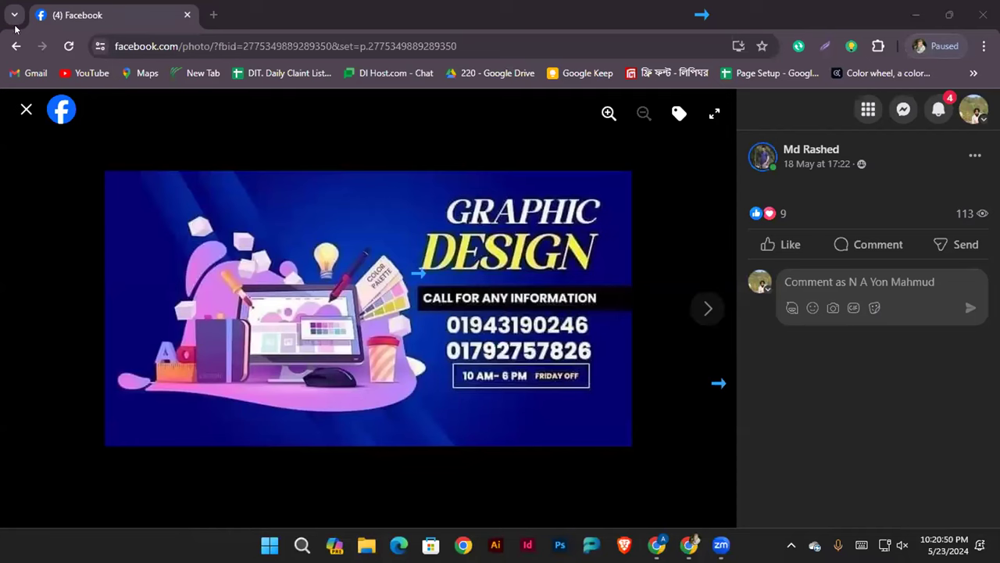
Close the cover photo viewer and scroll down the DIT-Graphic Design Online (Batch 289) group page.
{"action": "left_click", "coordinate": [26, 110]}
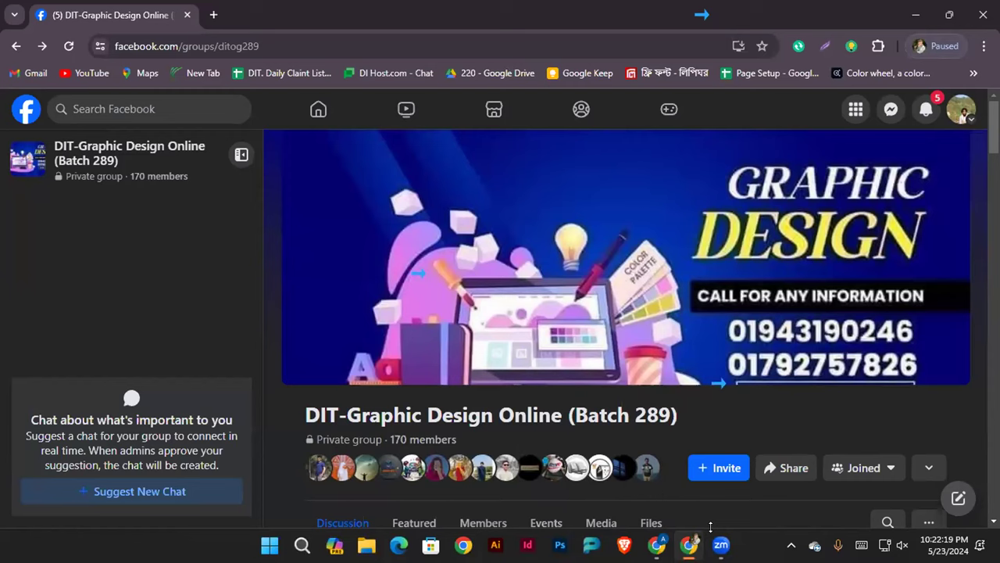
{"action": "scroll", "coordinate": [710, 526], "scroll_direction": "down", "scroll_amount": 3}
Show the group's Featured posts, then go back to the Discussion feed and scroll down.
{"action": "left_click", "coordinate": [404, 232]}
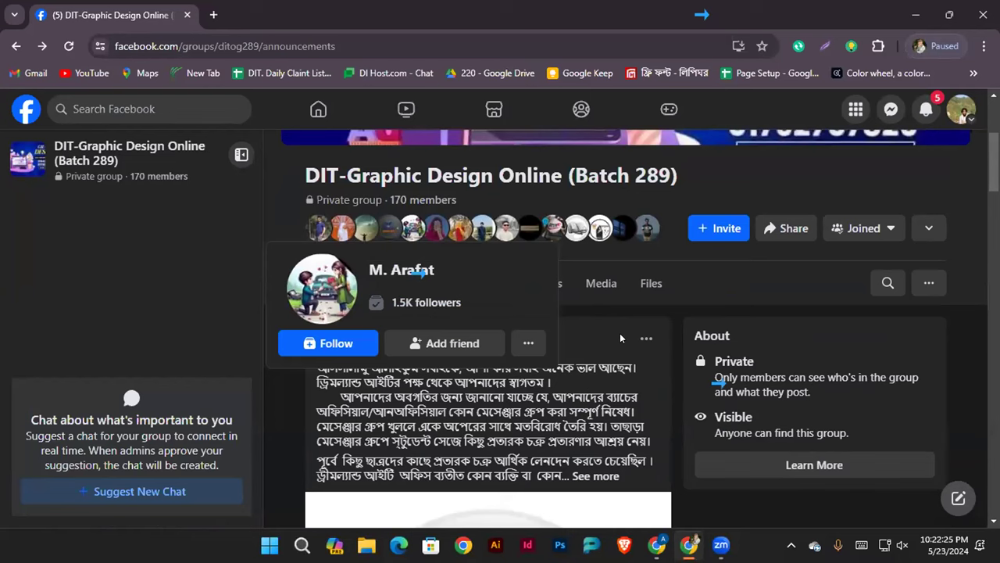
{"action": "scroll", "coordinate": [619, 338], "scroll_direction": "up", "scroll_amount": 2}
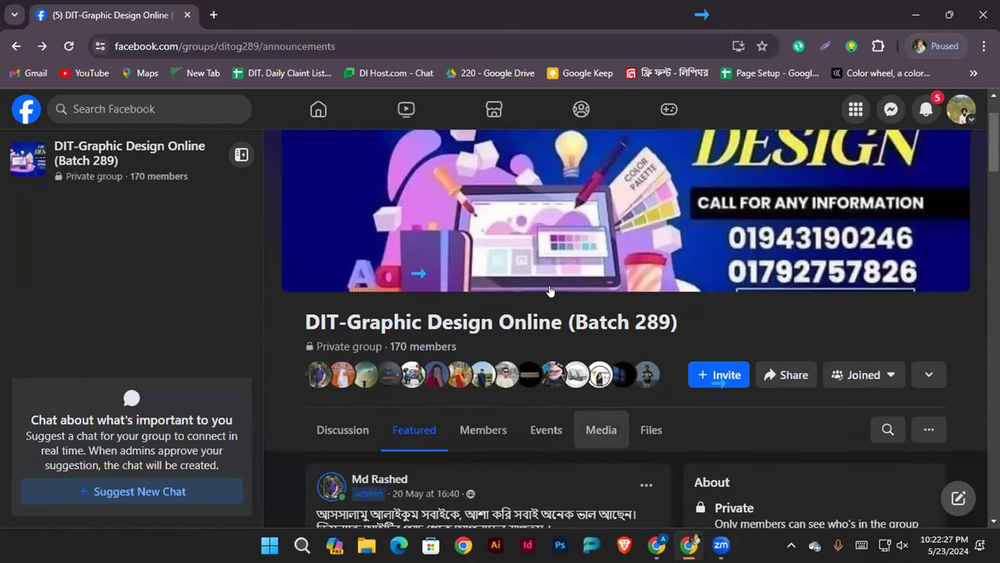
{"action": "left_click", "coordinate": [323, 424]}
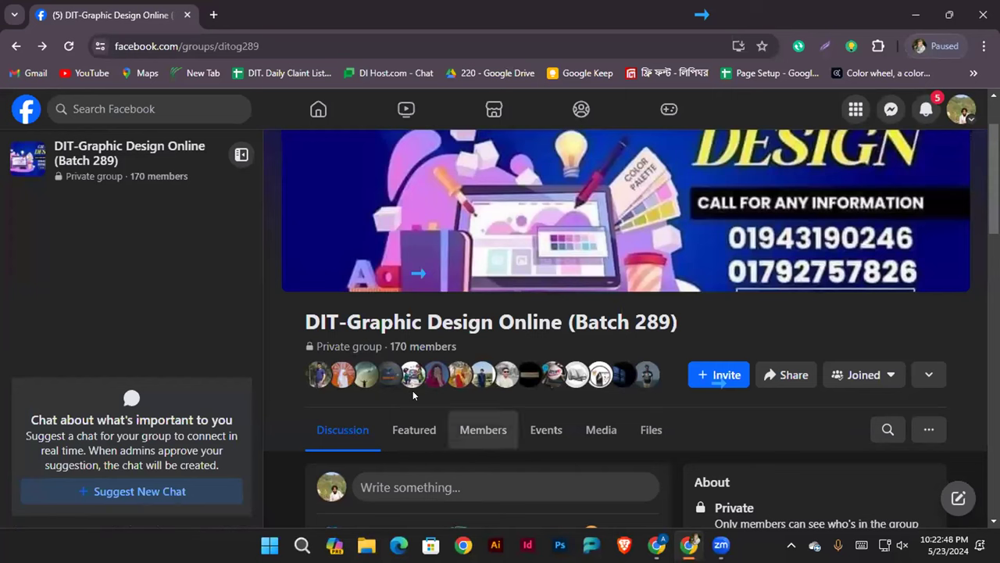
{"action": "scroll", "coordinate": [412, 390], "scroll_direction": "down", "scroll_amount": 5}
Expand the admin's class notice, then scroll back up to the group title and tabs.
{"action": "left_click", "coordinate": [607, 325]}
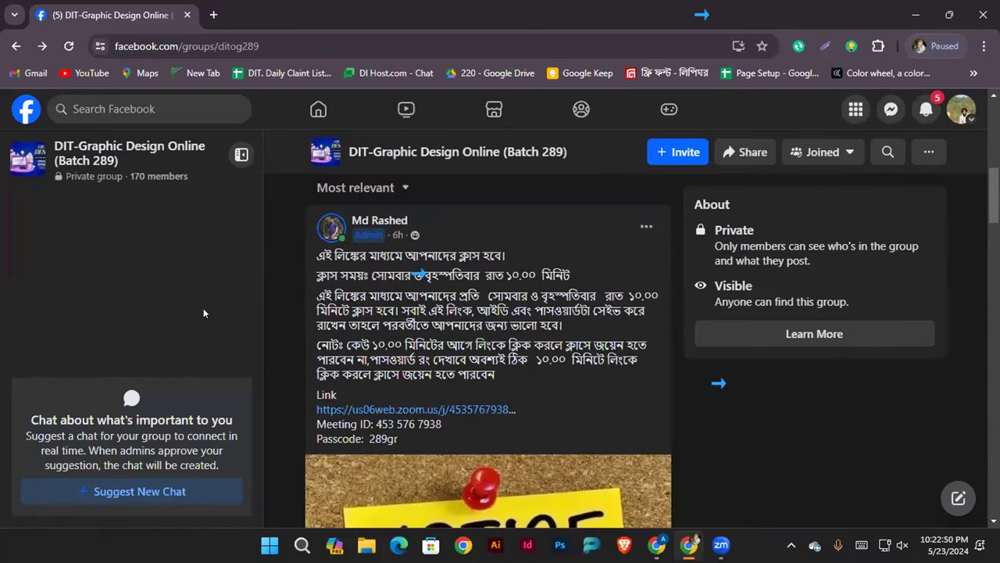
{"action": "scroll", "coordinate": [557, 336], "scroll_direction": "up", "scroll_amount": 2}
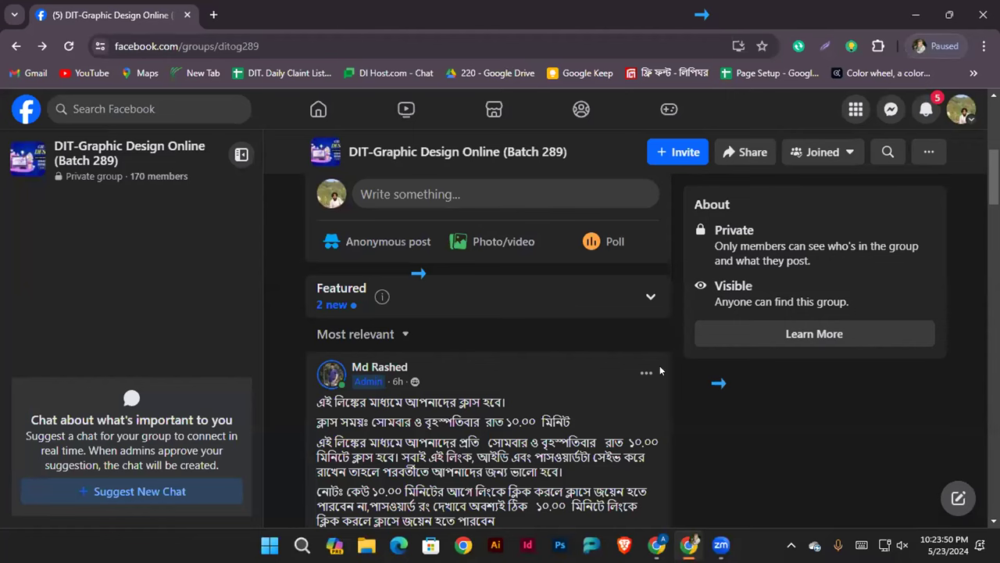
{"action": "scroll", "coordinate": [529, 321], "scroll_direction": "up", "scroll_amount": 4}
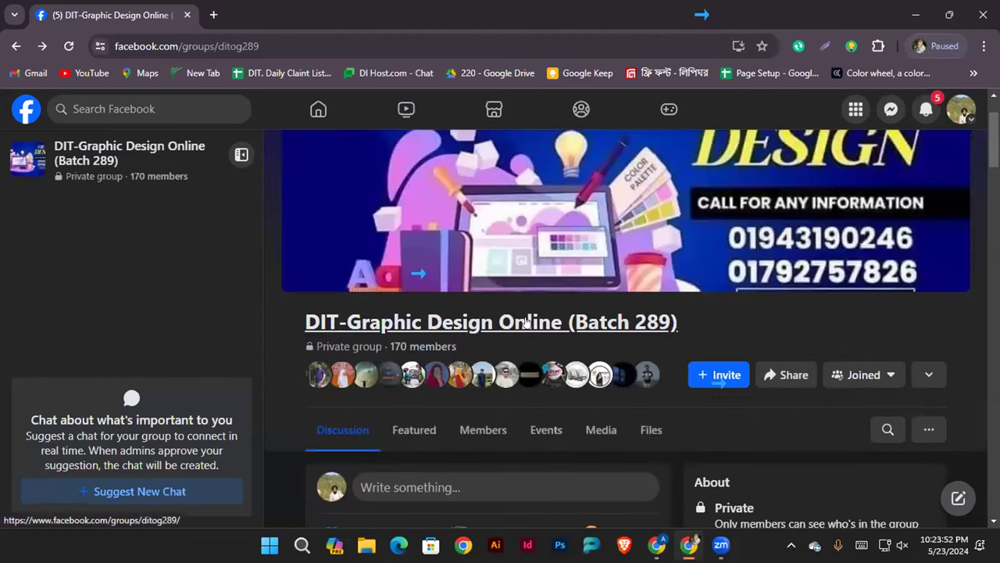
{"action": "scroll", "coordinate": [528, 321], "scroll_direction": "down", "scroll_amount": 2}
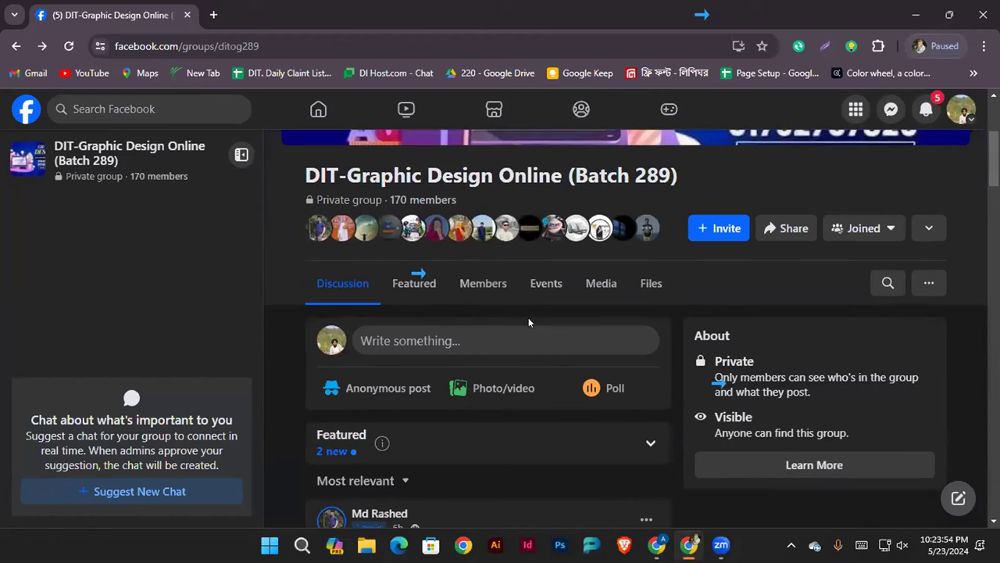
Open the group's Featured section and scroll to the admin's class announcement.
{"action": "left_click", "coordinate": [416, 278]}
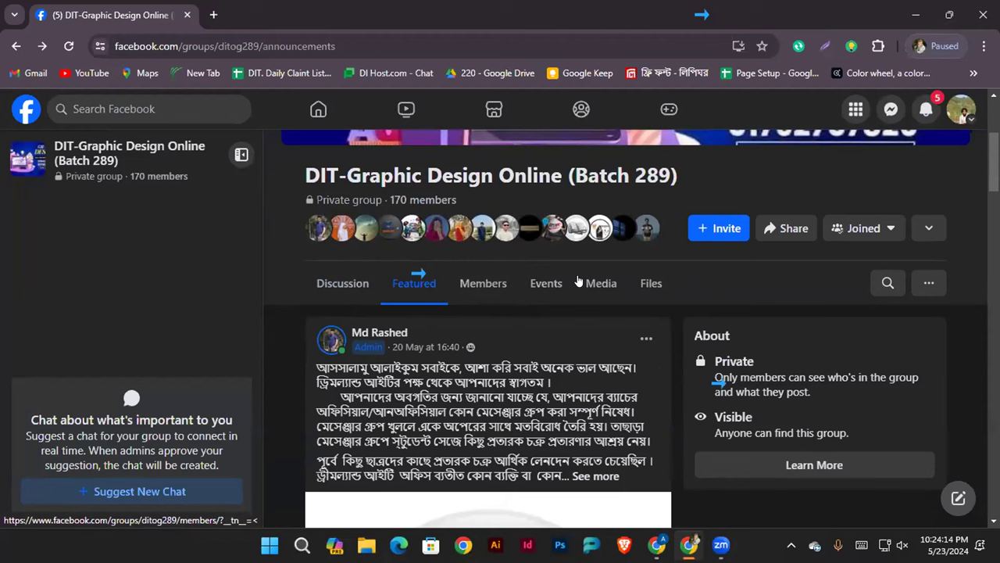
{"action": "scroll", "coordinate": [235, 297], "scroll_direction": "down", "scroll_amount": 5}
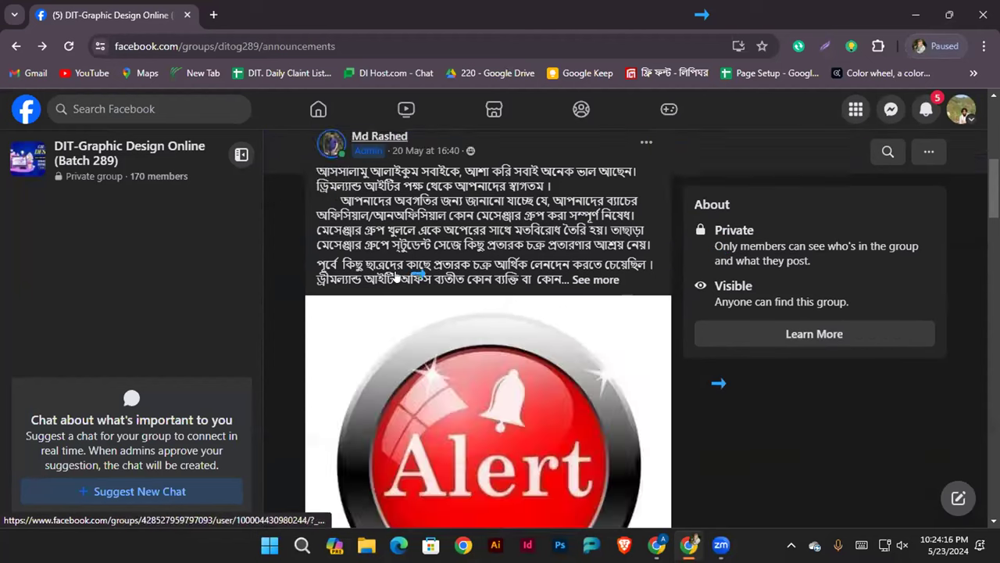
{"action": "scroll", "coordinate": [235, 297], "scroll_direction": "down", "scroll_amount": 5}
{"action": "scroll", "coordinate": [235, 297], "scroll_direction": "down", "scroll_amount": 5}
{"action": "scroll", "coordinate": [236, 297], "scroll_direction": "down", "scroll_amount": 5}
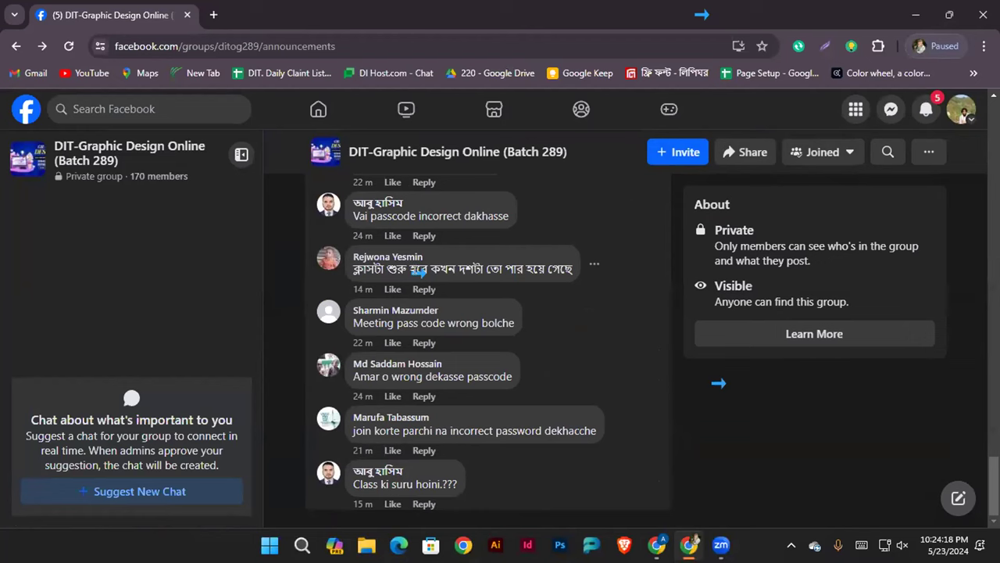
{"action": "scroll", "coordinate": [418, 272], "scroll_direction": "up", "scroll_amount": 5}
{"action": "scroll", "coordinate": [418, 272], "scroll_direction": "up", "scroll_amount": 5}
{"action": "scroll", "coordinate": [418, 272], "scroll_direction": "up", "scroll_amount": 10}
{"action": "scroll", "coordinate": [419, 273], "scroll_direction": "down", "scroll_amount": 5}
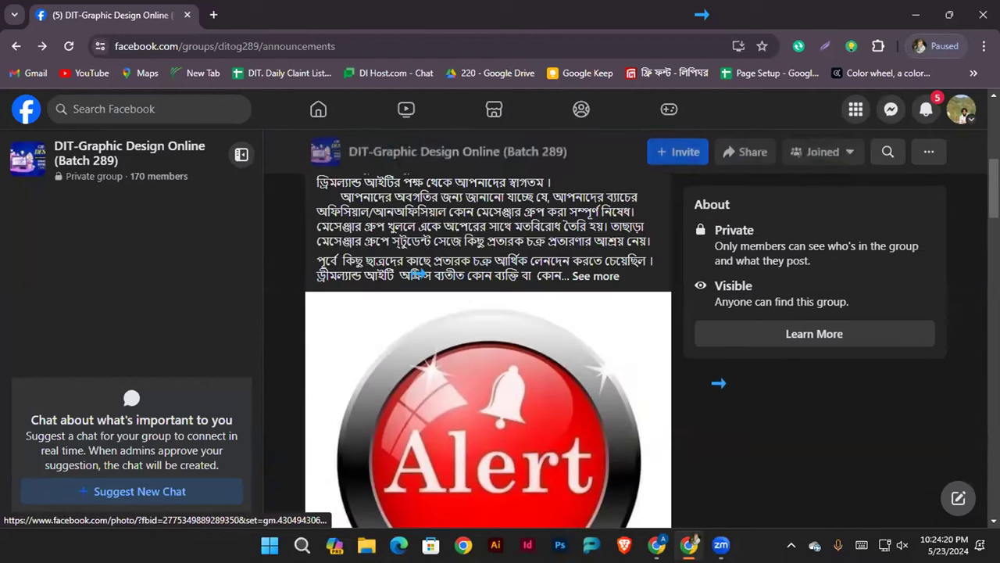
{"action": "scroll", "coordinate": [419, 273], "scroll_direction": "up", "scroll_amount": 2}
Select the announcement text and expand it to reveal the Zoom link, meeting ID and passcode.
{"action": "left_click_drag", "start_coordinate": [315, 313], "coordinate": [574, 400]}
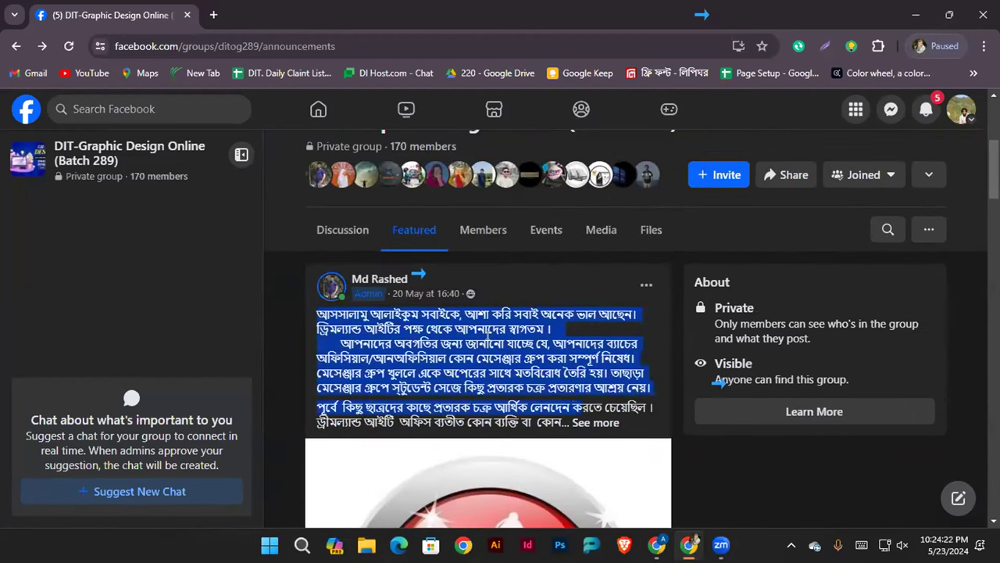
{"action": "left_click", "coordinate": [488, 328]}
{"action": "scroll", "coordinate": [476, 320], "scroll_direction": "down", "scroll_amount": 5}
{"action": "scroll", "coordinate": [468, 316], "scroll_direction": "up", "scroll_amount": 2}
{"action": "scroll", "coordinate": [461, 312], "scroll_direction": "down", "scroll_amount": 3}
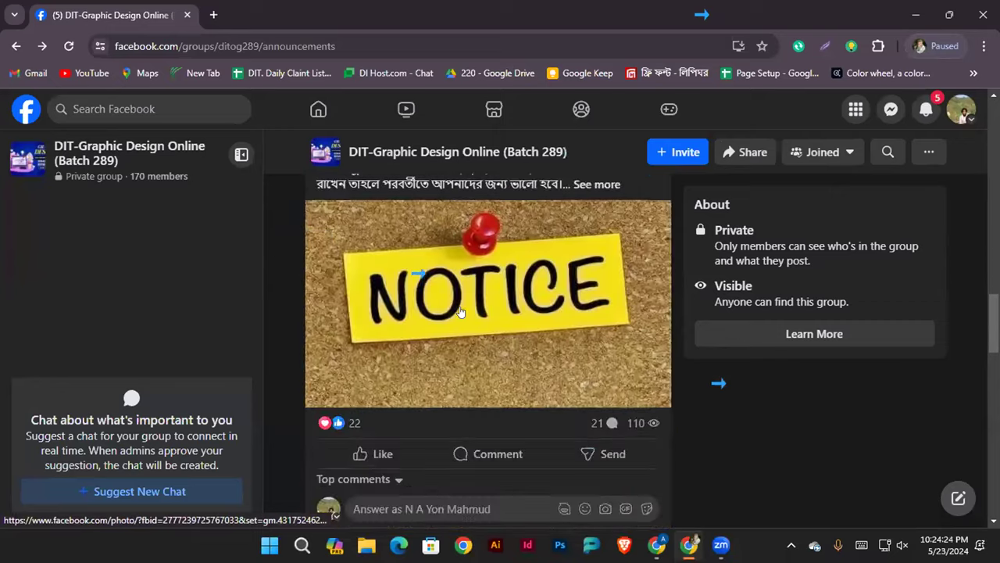
{"action": "scroll", "coordinate": [459, 312], "scroll_direction": "up", "scroll_amount": 2}
{"action": "left_click_drag", "start_coordinate": [333, 254], "coordinate": [570, 315]}
{"action": "left_click", "coordinate": [580, 321]}
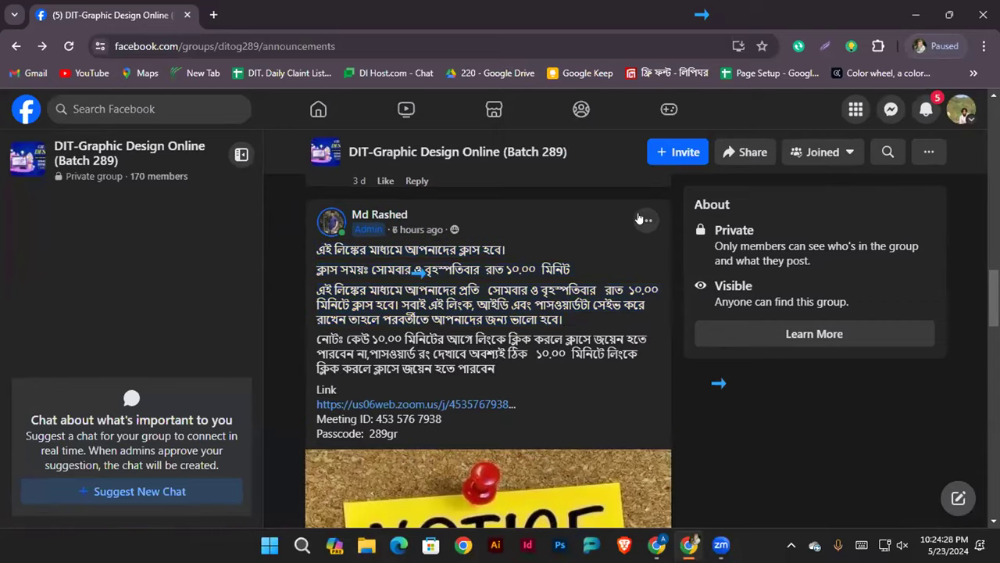
{"action": "left_click", "coordinate": [645, 220]}
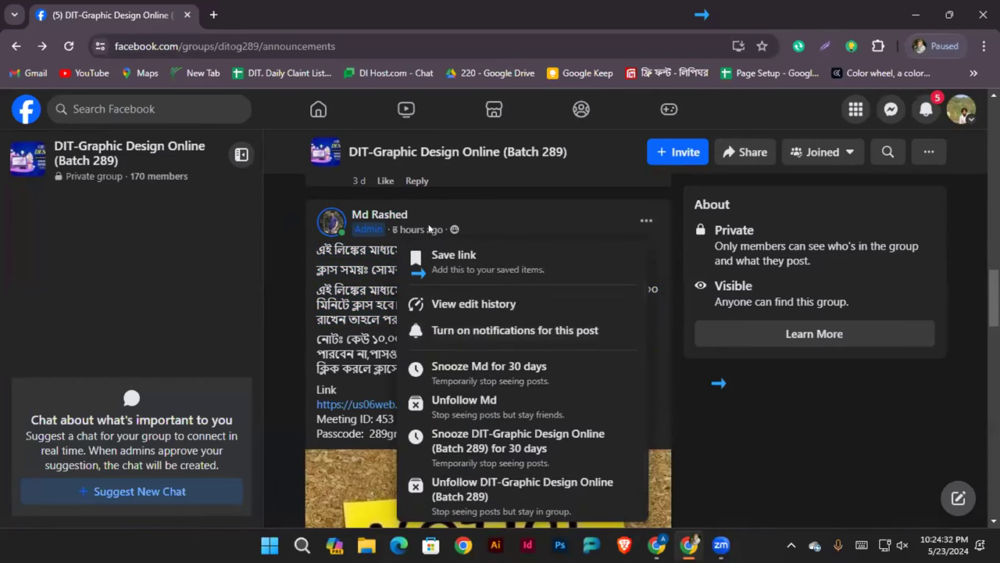
{"action": "left_click", "coordinate": [685, 275]}
{"action": "scroll", "coordinate": [635, 274], "scroll_direction": "down", "scroll_amount": 5}
{"action": "scroll", "coordinate": [635, 271], "scroll_direction": "up", "scroll_amount": 3}
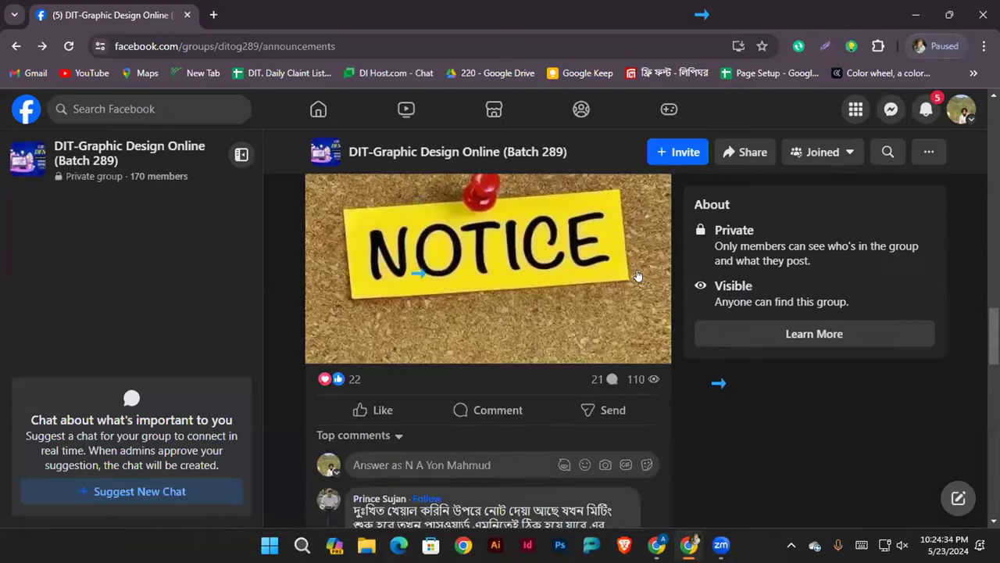
{"action": "scroll", "coordinate": [635, 271], "scroll_direction": "up", "scroll_amount": 2}
{"action": "scroll", "coordinate": [635, 271], "scroll_direction": "up", "scroll_amount": 3}
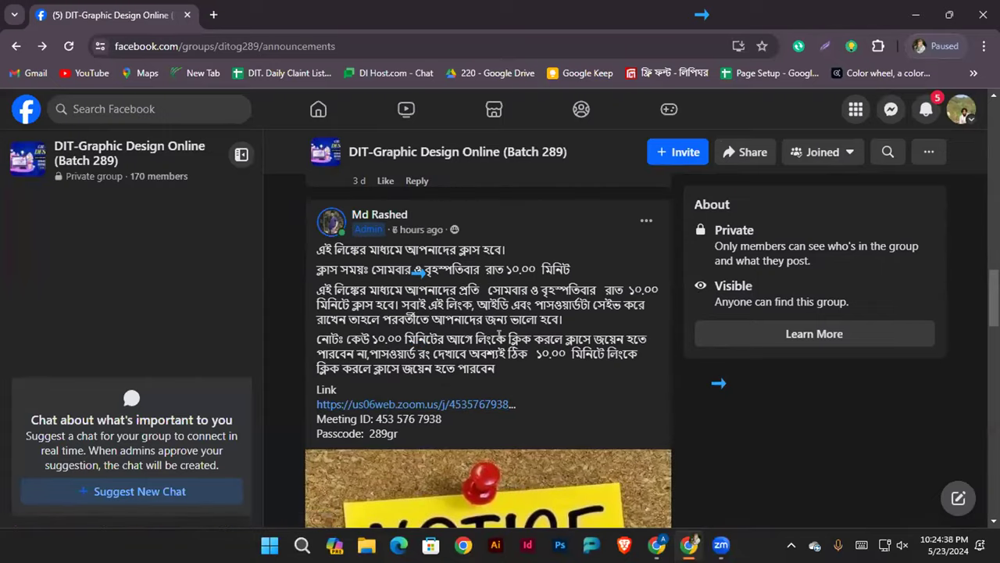
{"action": "scroll", "coordinate": [516, 313], "scroll_direction": "down", "scroll_amount": 1}
{"action": "scroll", "coordinate": [544, 268], "scroll_direction": "down", "scroll_amount": 1}
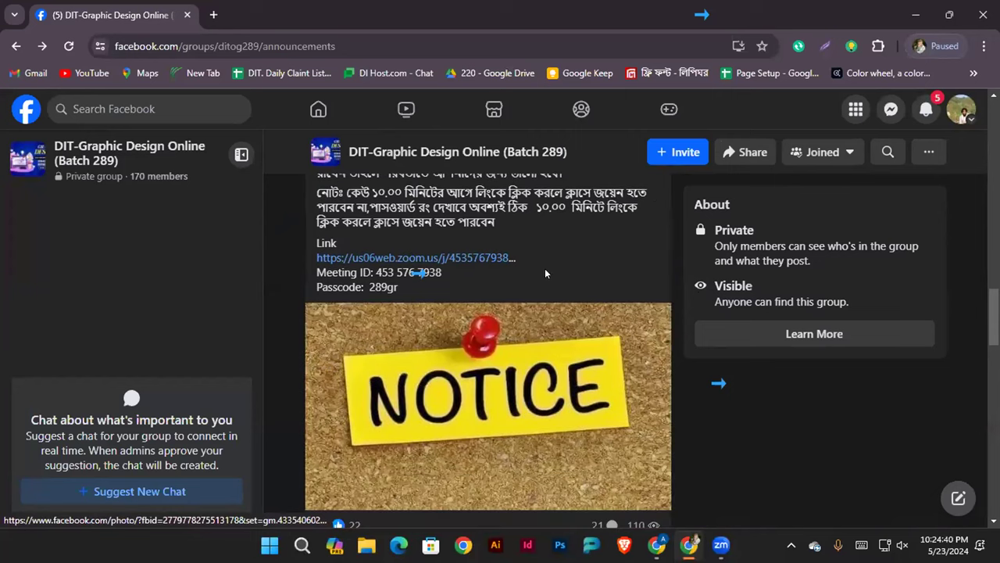
{"action": "scroll", "coordinate": [563, 277], "scroll_direction": "up", "scroll_amount": 2}
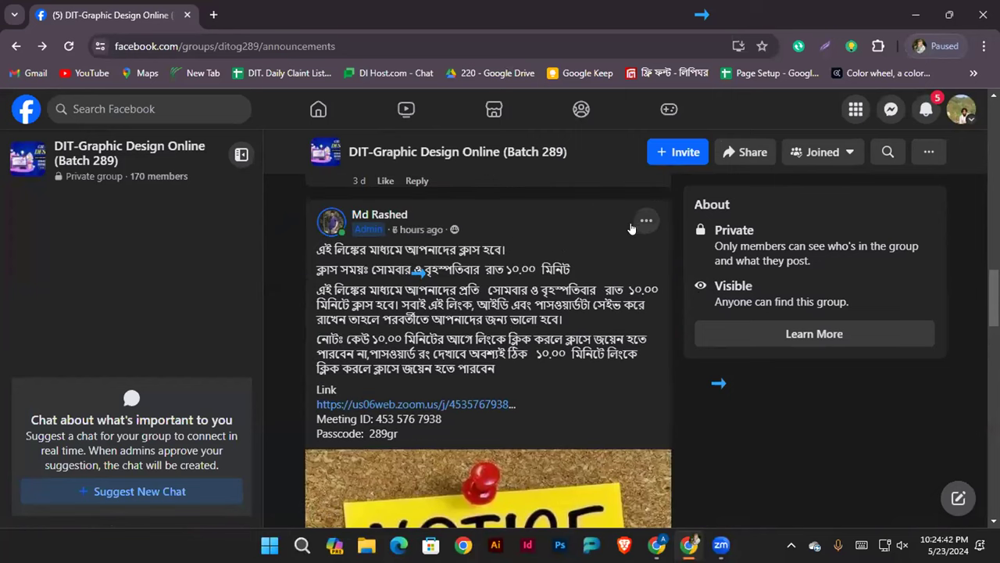
{"action": "scroll", "coordinate": [512, 336], "scroll_direction": "up", "scroll_amount": 5}
{"action": "scroll", "coordinate": [512, 336], "scroll_direction": "up", "scroll_amount": 5}
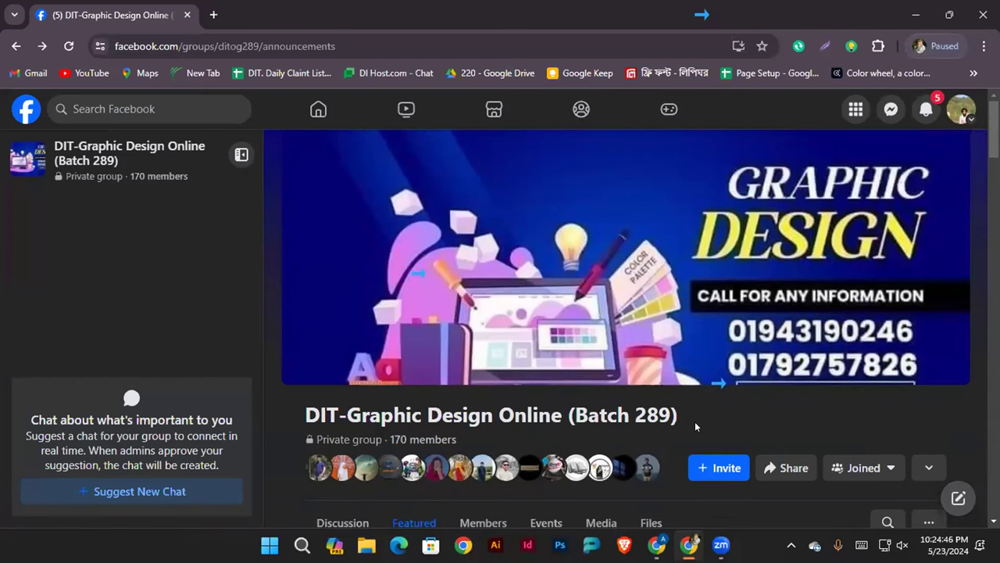
{"action": "scroll", "coordinate": [638, 392], "scroll_direction": "down", "scroll_amount": 3}
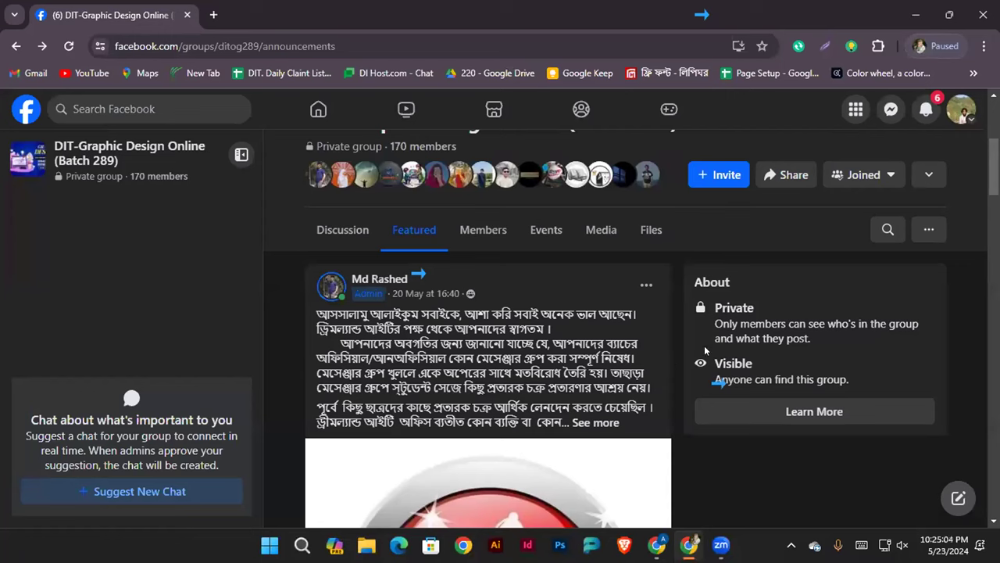
Expand the welcome announcement, then return to the group's Discussion feed.
{"action": "left_click", "coordinate": [602, 422]}
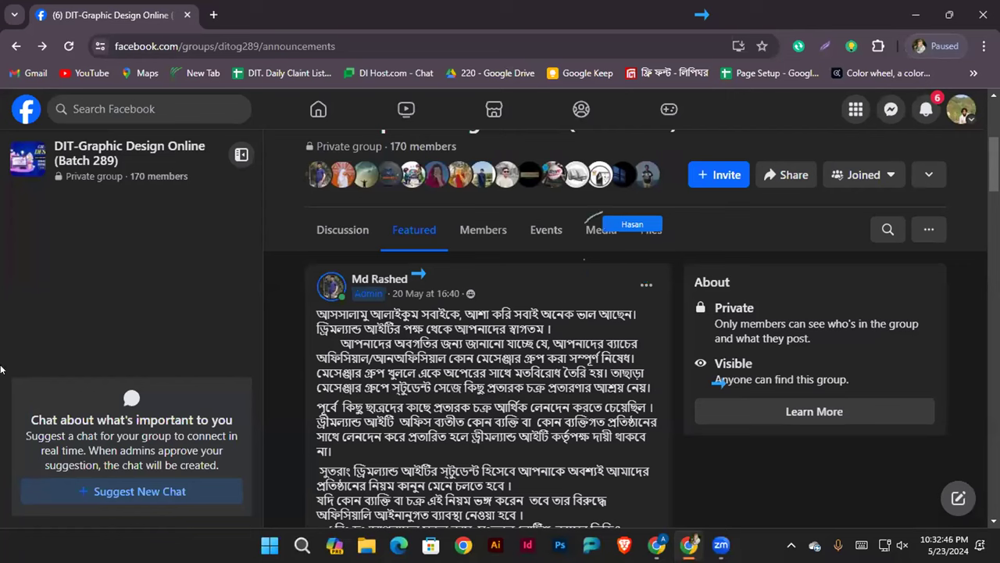
{"action": "left_click", "coordinate": [319, 222]}
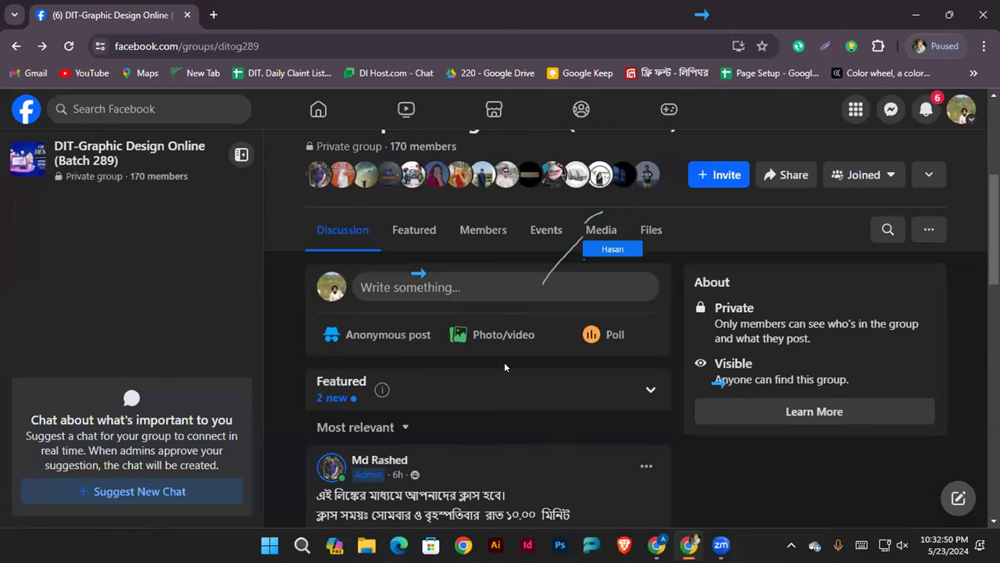
Toggle between the Featured and Discussion tabs, ending on the Discussion feed.
{"action": "scroll", "coordinate": [504, 366], "scroll_direction": "down", "scroll_amount": 4}
{"action": "scroll", "coordinate": [504, 366], "scroll_direction": "up", "scroll_amount": 4}
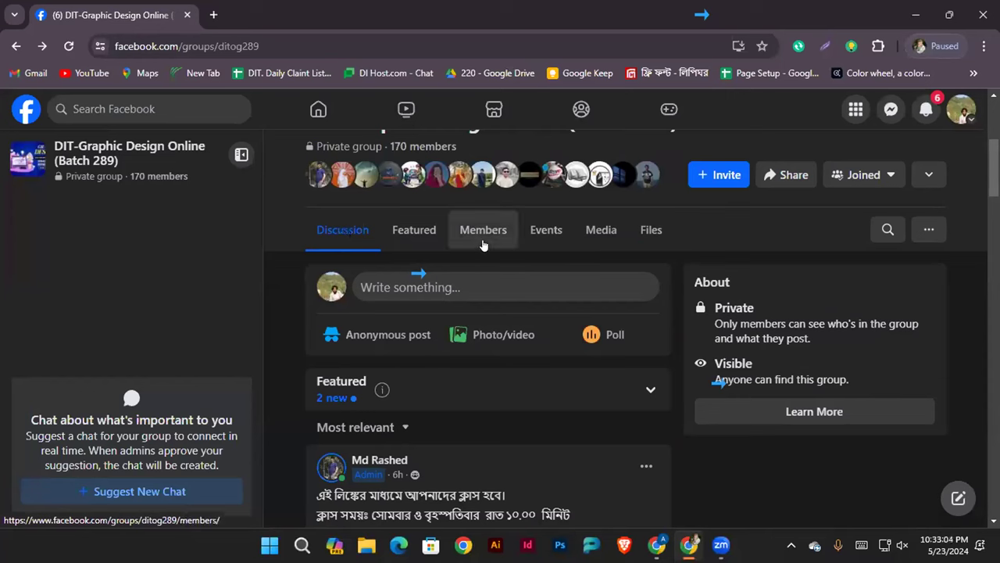
{"action": "left_click", "coordinate": [429, 233]}
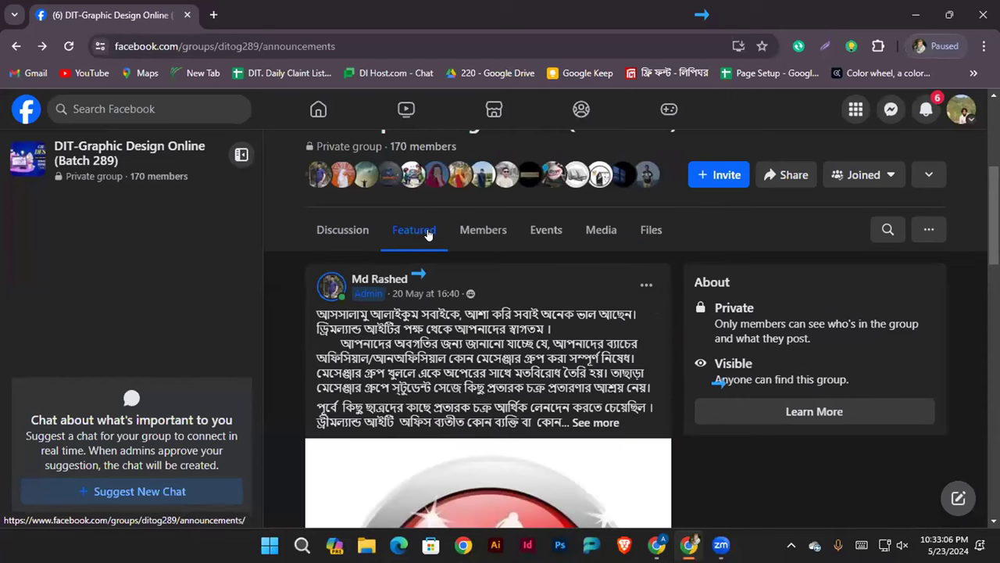
{"action": "left_click", "coordinate": [327, 229]}
{"action": "left_click", "coordinate": [406, 235]}
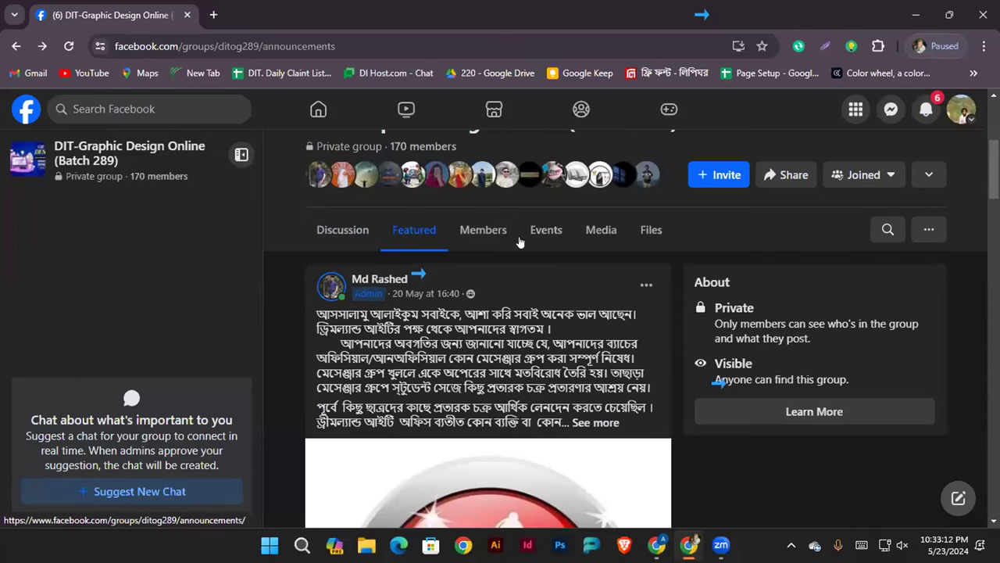
{"action": "left_click", "coordinate": [346, 229]}
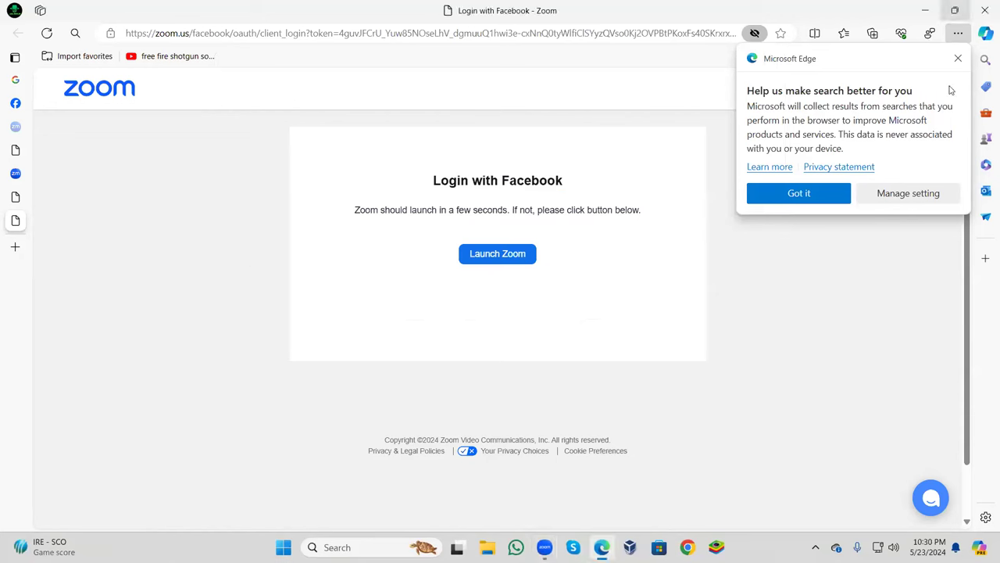
Hide Edge to show the desktop and launch Chrome with the second saved profile.
{"action": "key", "text": "super+d"}
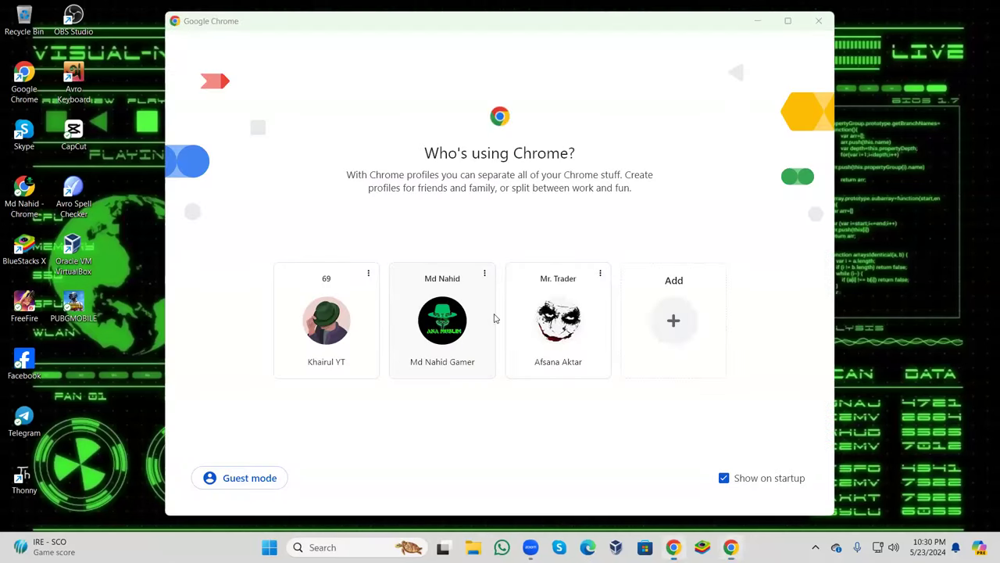
{"action": "left_click", "coordinate": [492, 318]}
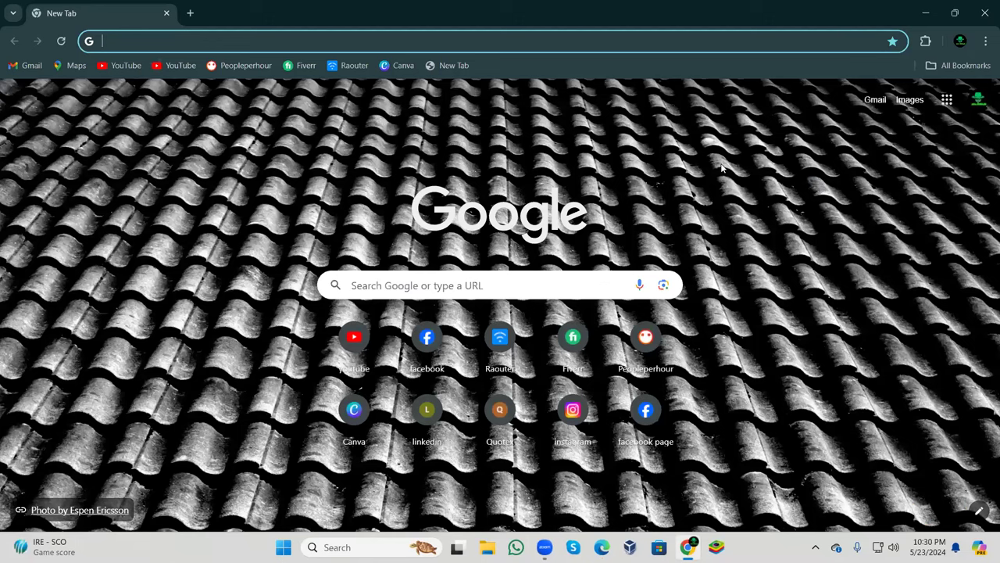
Search Google for 'geinto pc' and scroll through the getintopc.com results.
{"action": "key", "text": "Down"}
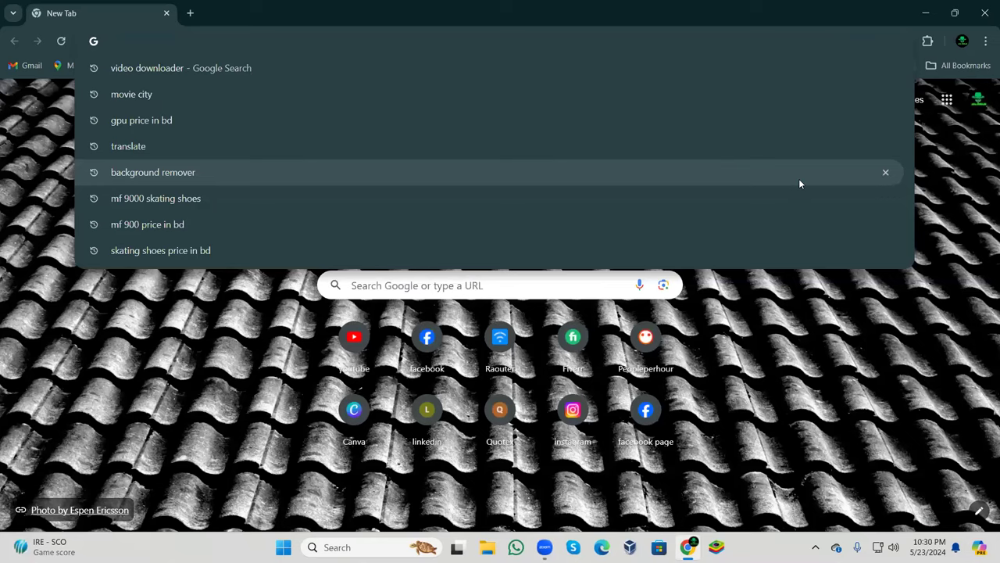
{"action": "type", "text": "geitn"}
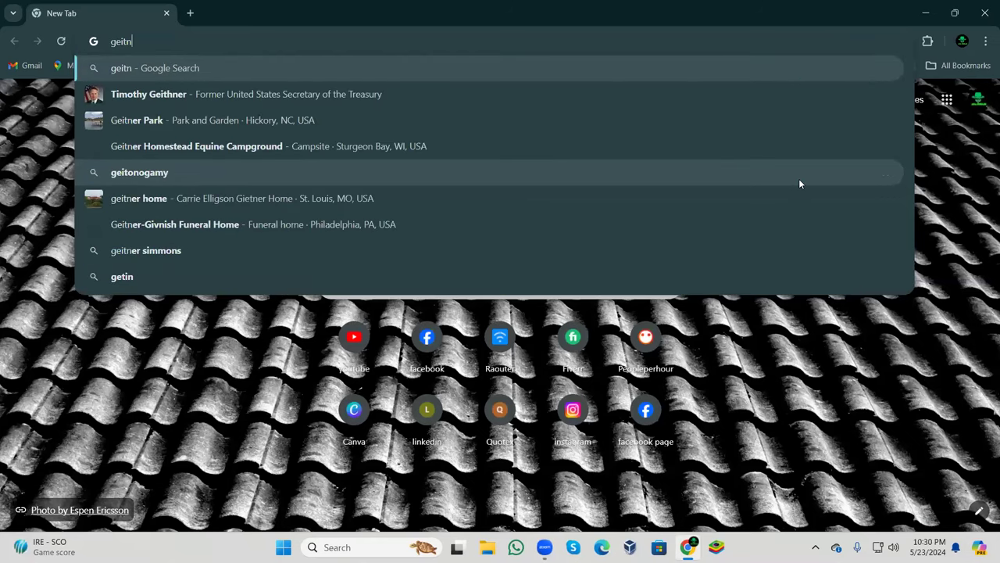
{"action": "key", "text": "BackSpace"}
{"action": "key", "text": "BackSpace"}
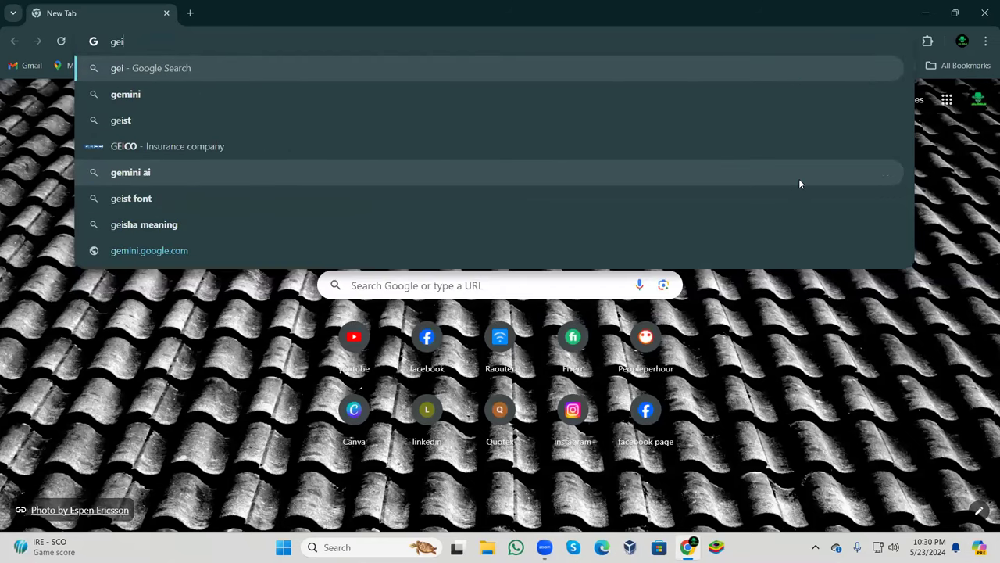
{"action": "type", "text": "n"}
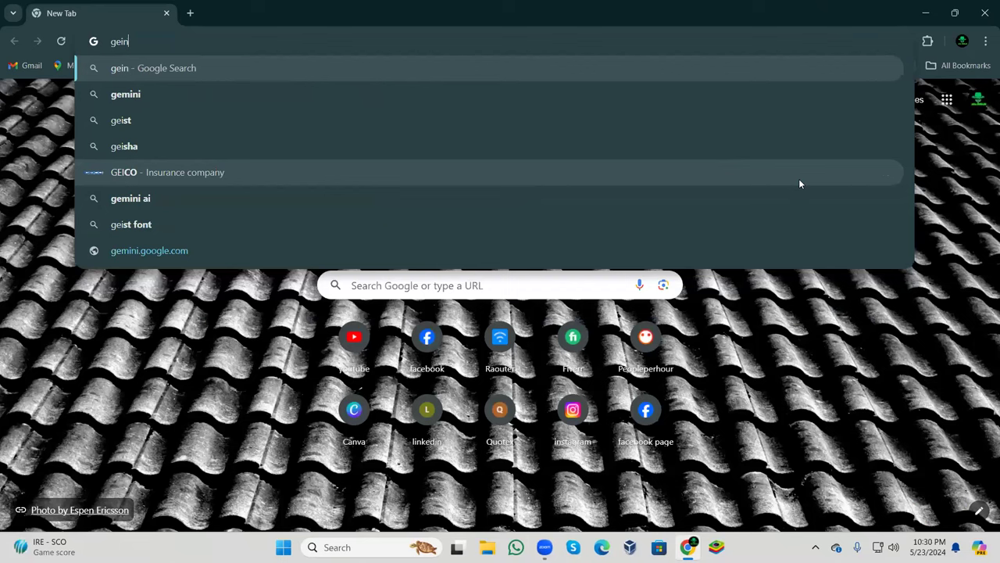
{"action": "type", "text": "to pc"}
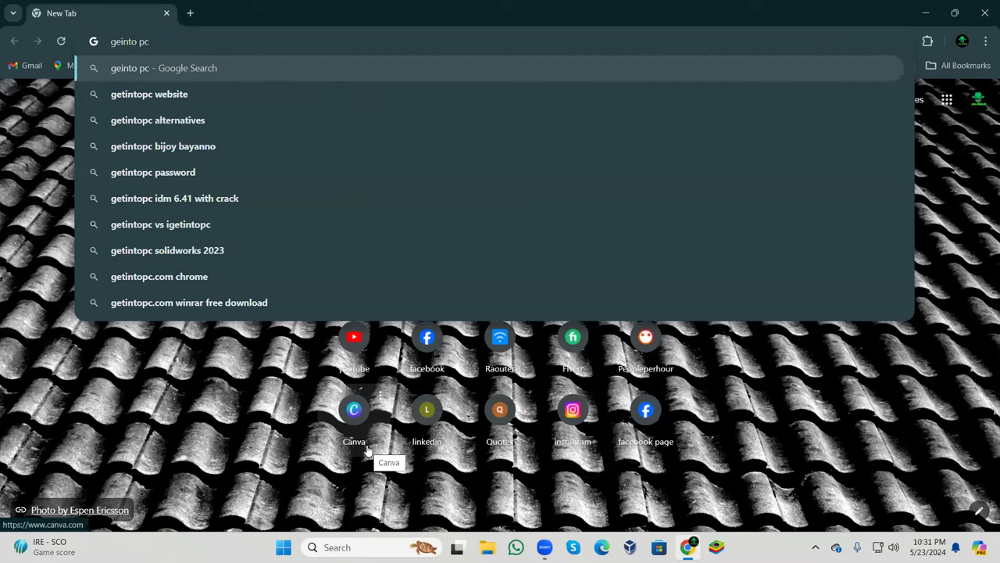
{"action": "triple_click", "coordinate": [177, 39]}
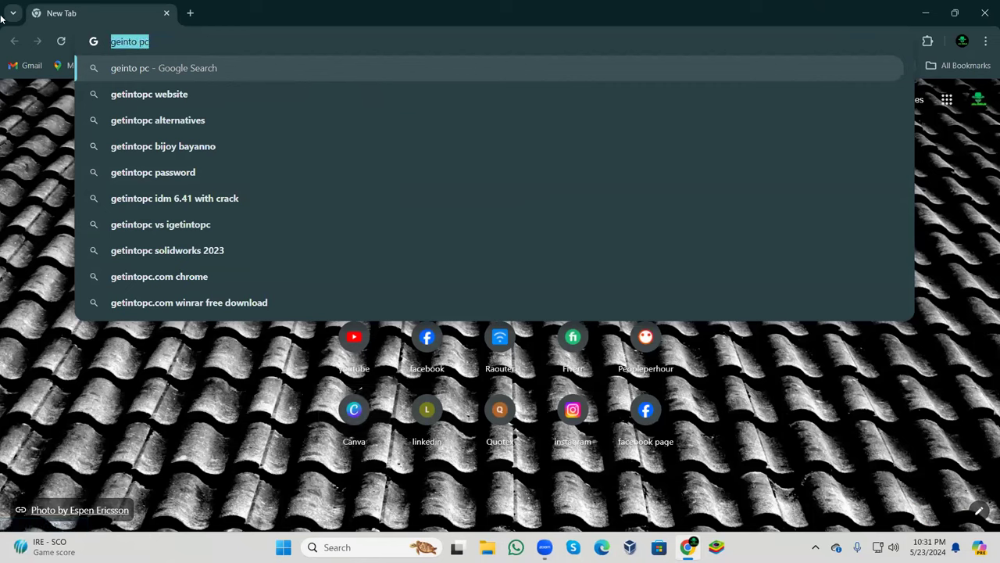
{"action": "left_click", "coordinate": [185, 41]}
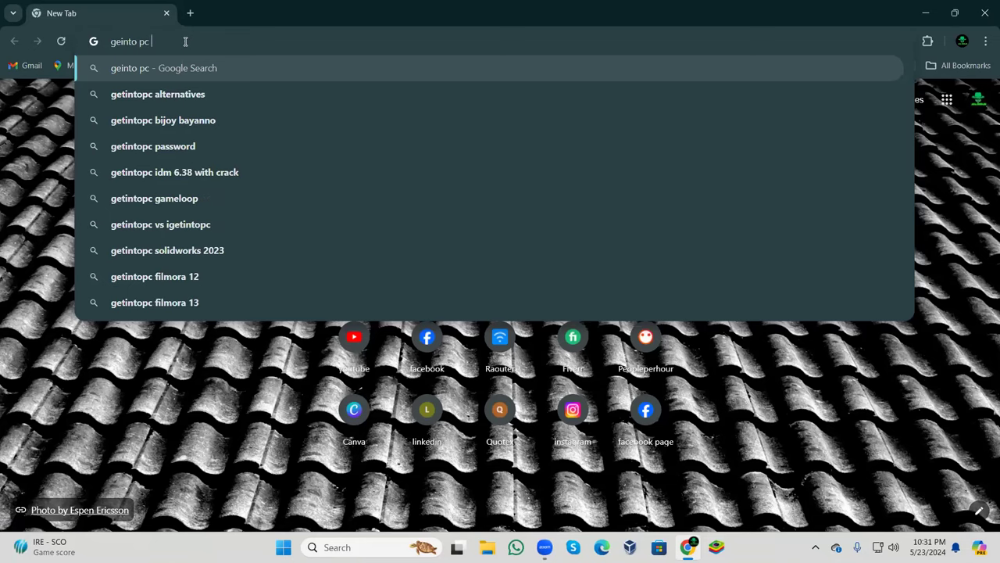
{"action": "key", "text": "Return"}
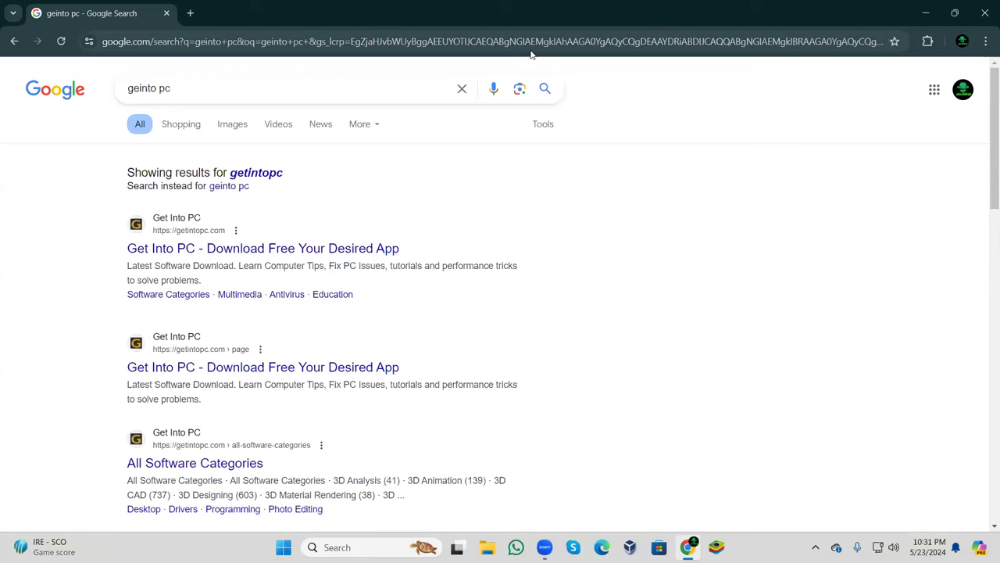
{"action": "scroll", "coordinate": [719, 253], "scroll_direction": "down", "scroll_amount": 2}
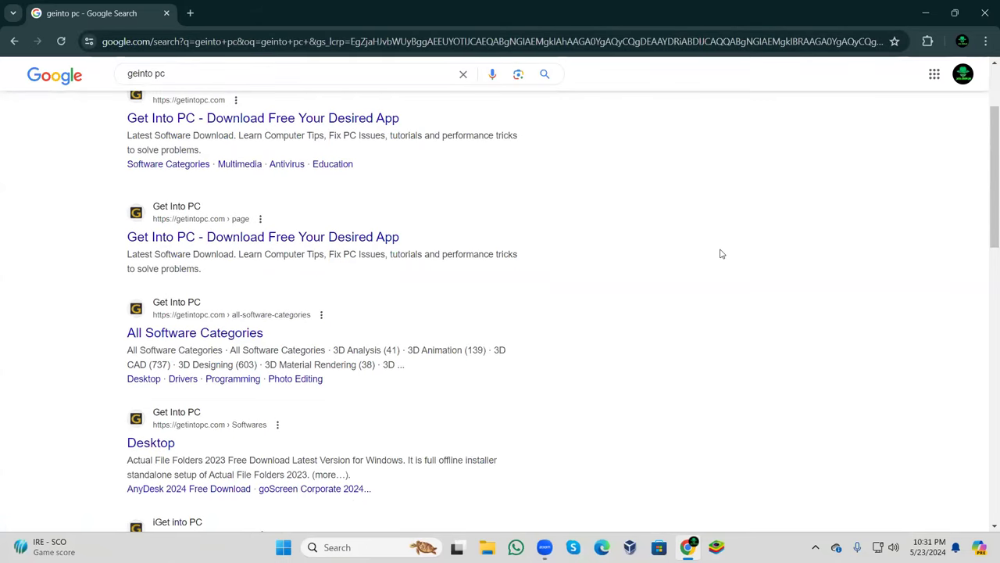
{"action": "scroll", "coordinate": [721, 253], "scroll_direction": "down", "scroll_amount": 3}
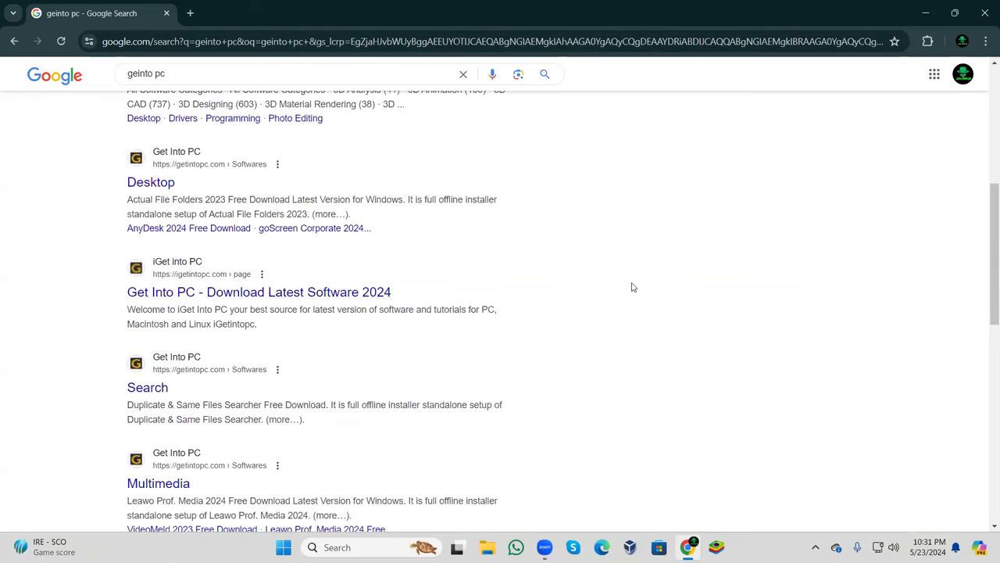
{"action": "scroll", "coordinate": [703, 270], "scroll_direction": "up", "scroll_amount": 4}
{"action": "scroll", "coordinate": [754, 258], "scroll_direction": "up", "scroll_amount": 1}
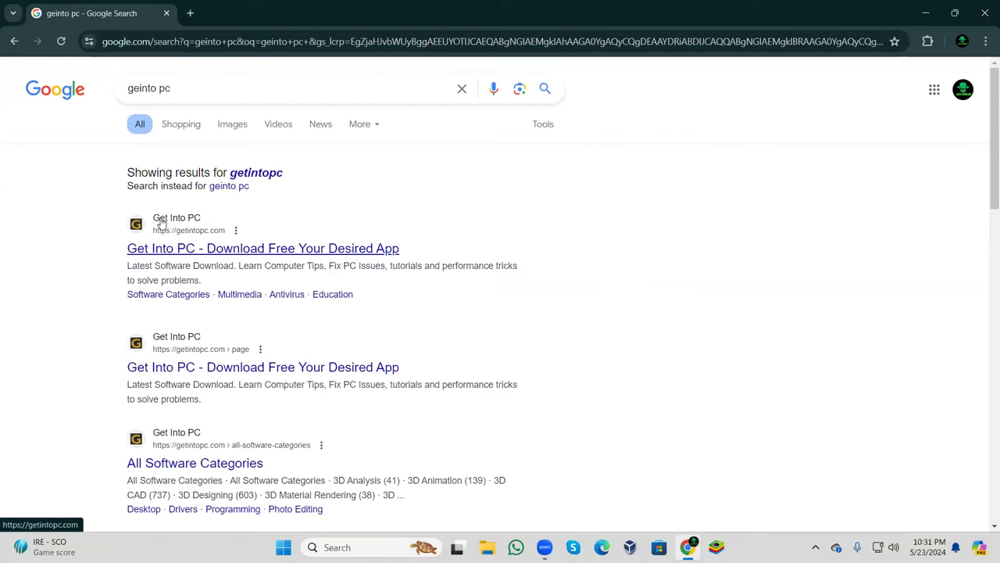
Open the getintopc.com homepage and enter 'adobe illustrator' in its Search Website box.
{"action": "left_click", "coordinate": [193, 248]}
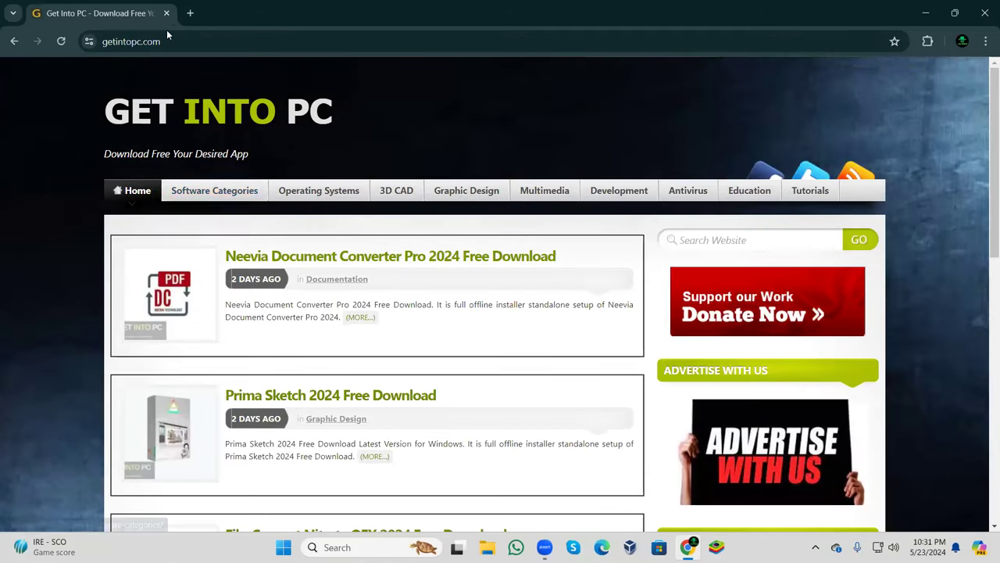
{"action": "left_click", "coordinate": [736, 242]}
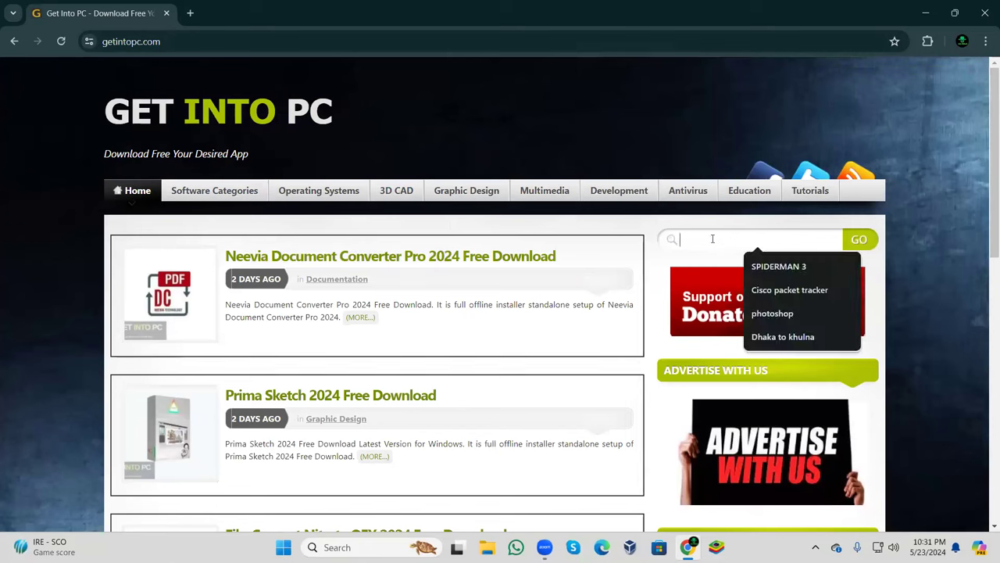
{"action": "type", "text": "adobe illustrato"}
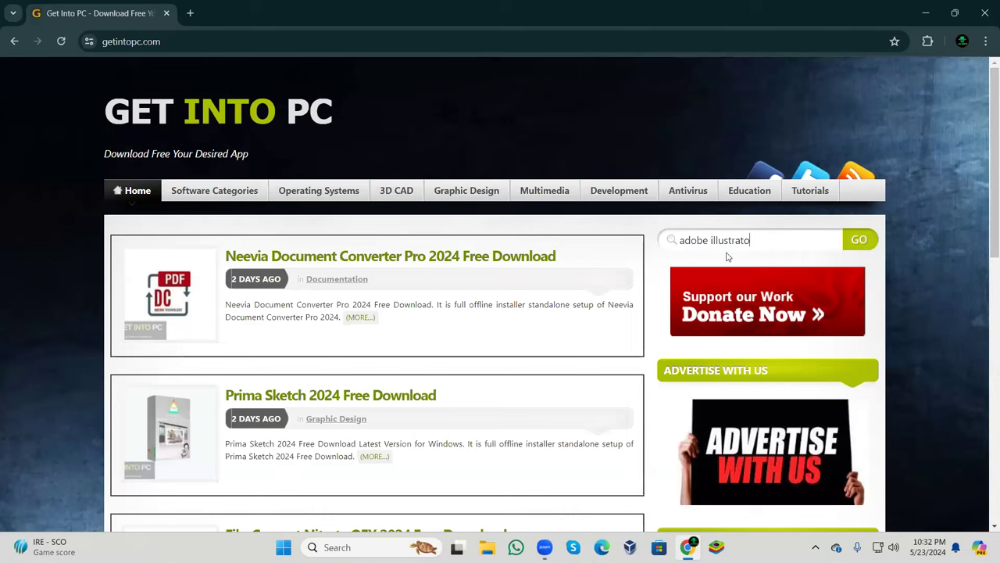
{"action": "type", "text": "r"}
Run the 'adobe illustrator' site search and scroll down to the Illustrator CC 2023, 2022 and 2021 results.
{"action": "left_click", "coordinate": [862, 245]}
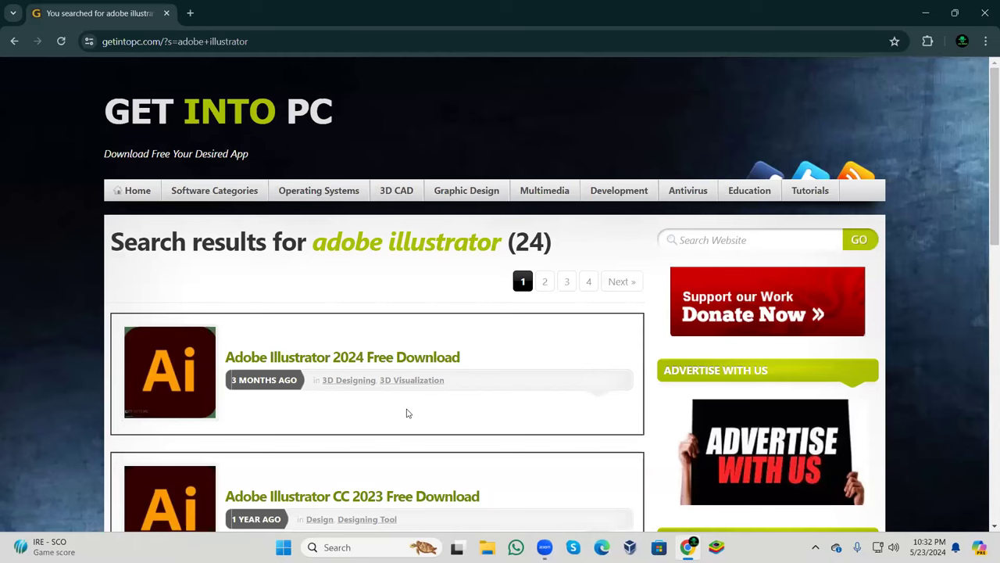
{"action": "scroll", "coordinate": [511, 399], "scroll_direction": "down", "scroll_amount": 1}
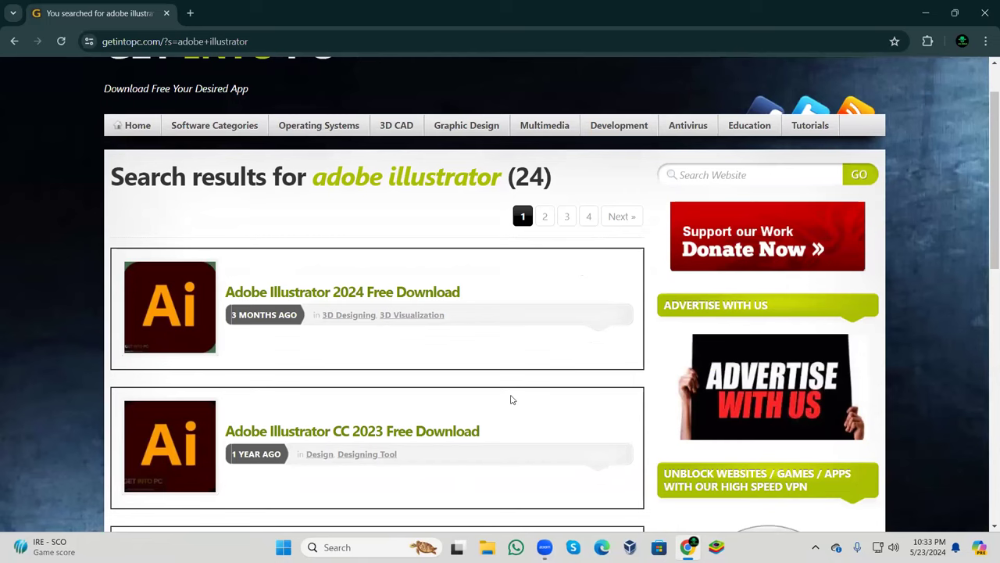
{"action": "scroll", "coordinate": [450, 437], "scroll_direction": "down", "scroll_amount": 1}
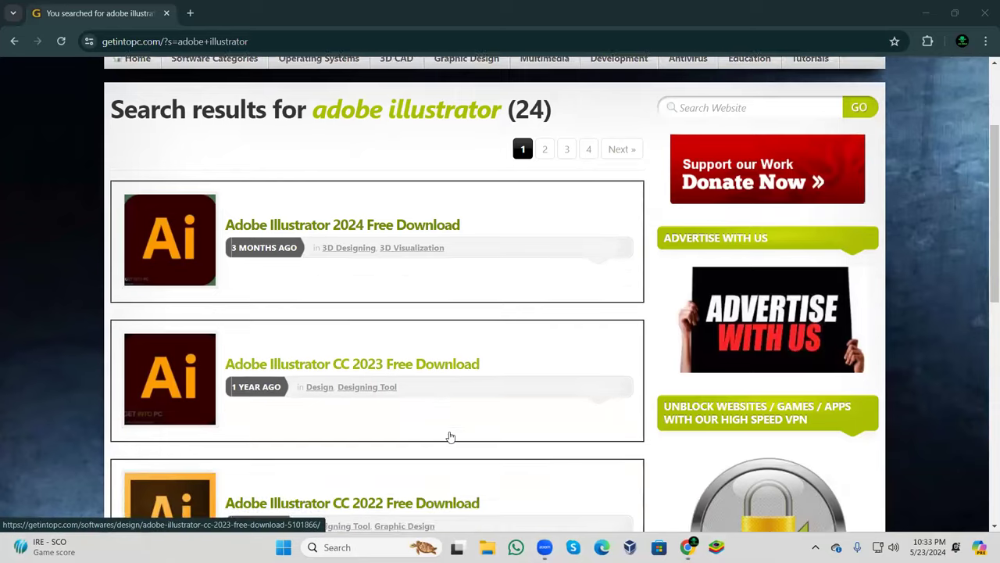
{"action": "scroll", "coordinate": [450, 437], "scroll_direction": "down", "scroll_amount": 2}
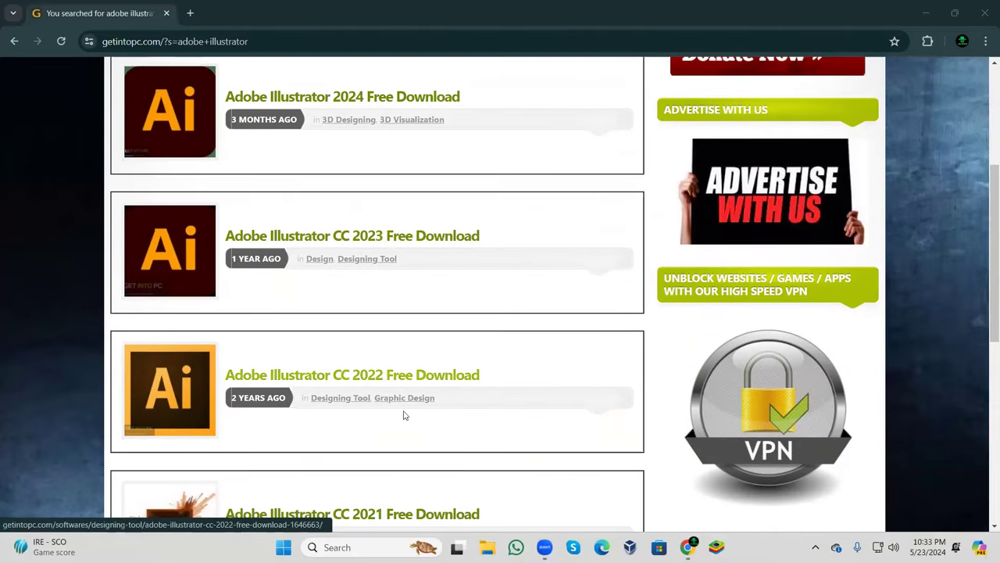
{"action": "scroll", "coordinate": [407, 393], "scroll_direction": "down", "scroll_amount": 1}
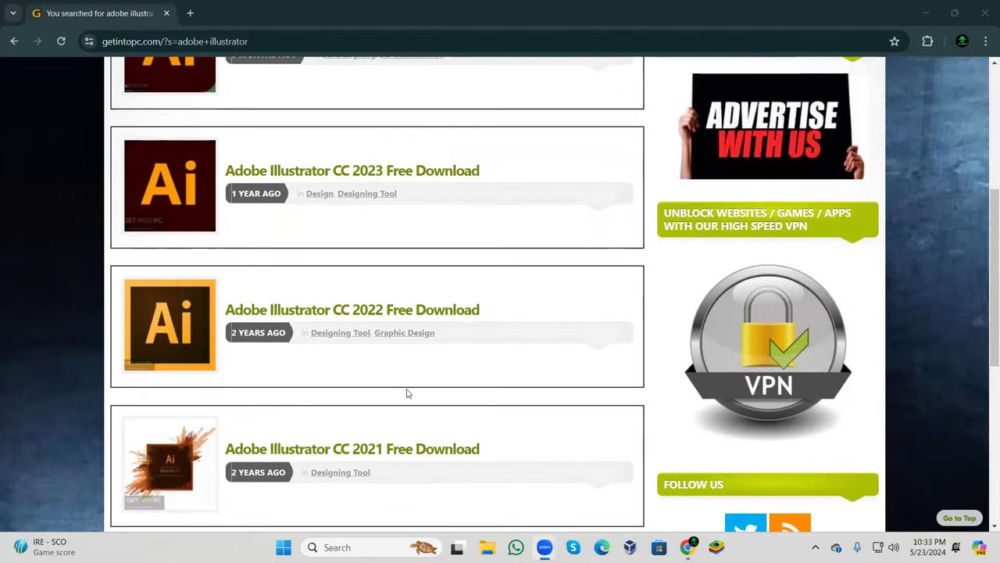
Open the Adobe Illustrator CC 2021 download page and select the archive password beneath the download link.
{"action": "left_click", "coordinate": [371, 451]}
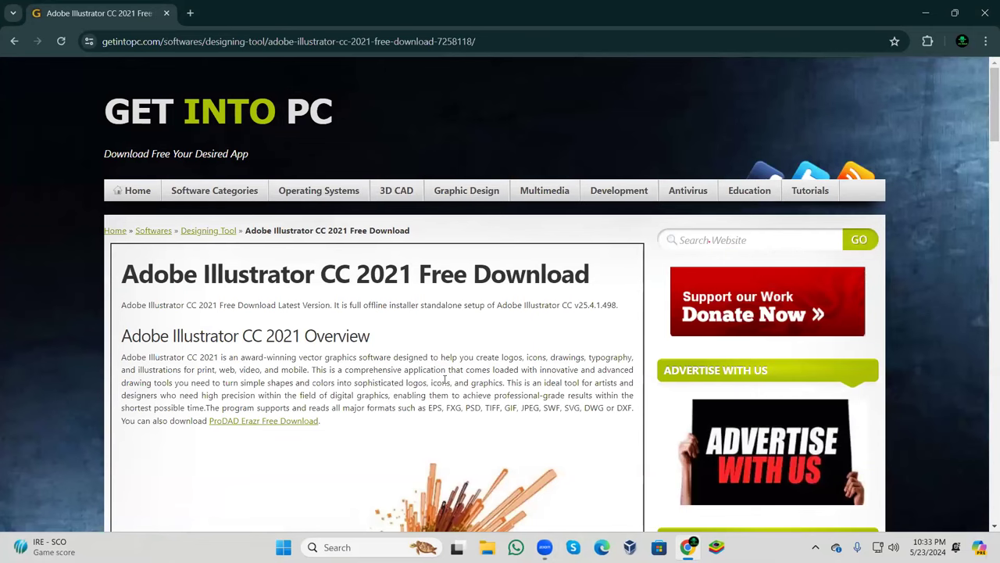
{"action": "scroll", "coordinate": [439, 356], "scroll_direction": "down", "scroll_amount": 4}
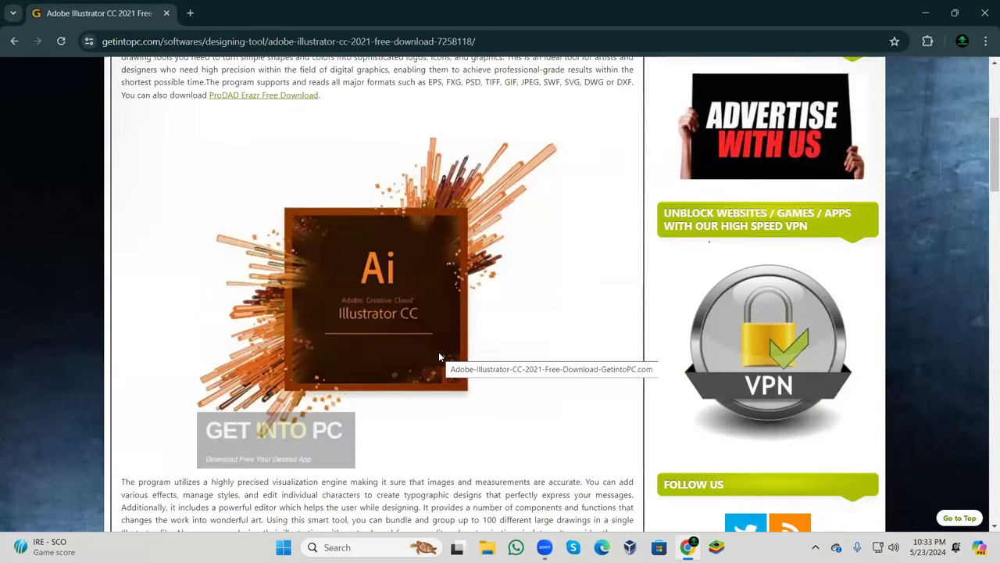
{"action": "scroll", "coordinate": [598, 379], "scroll_direction": "down", "scroll_amount": 2}
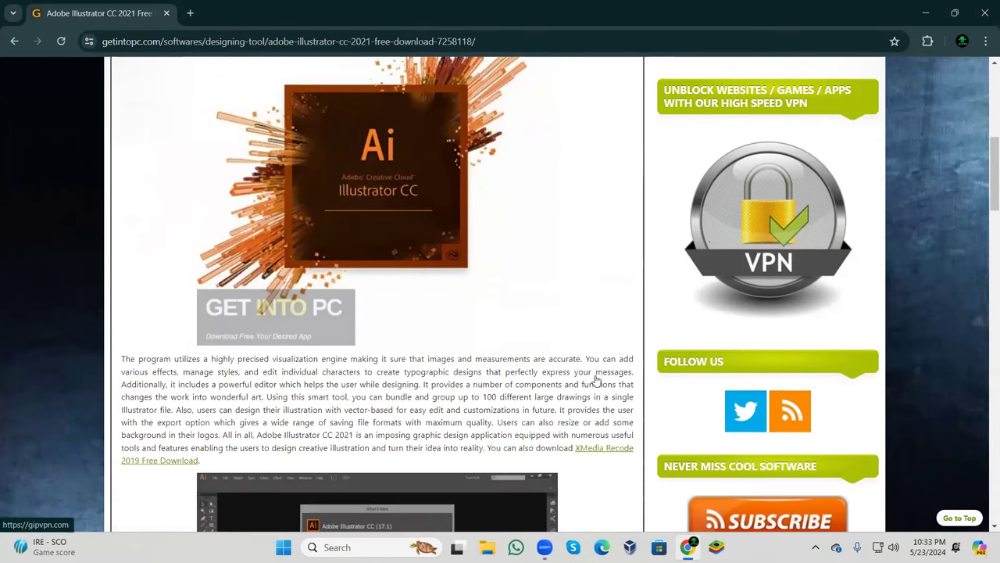
{"action": "scroll", "coordinate": [598, 377], "scroll_direction": "down", "scroll_amount": 1}
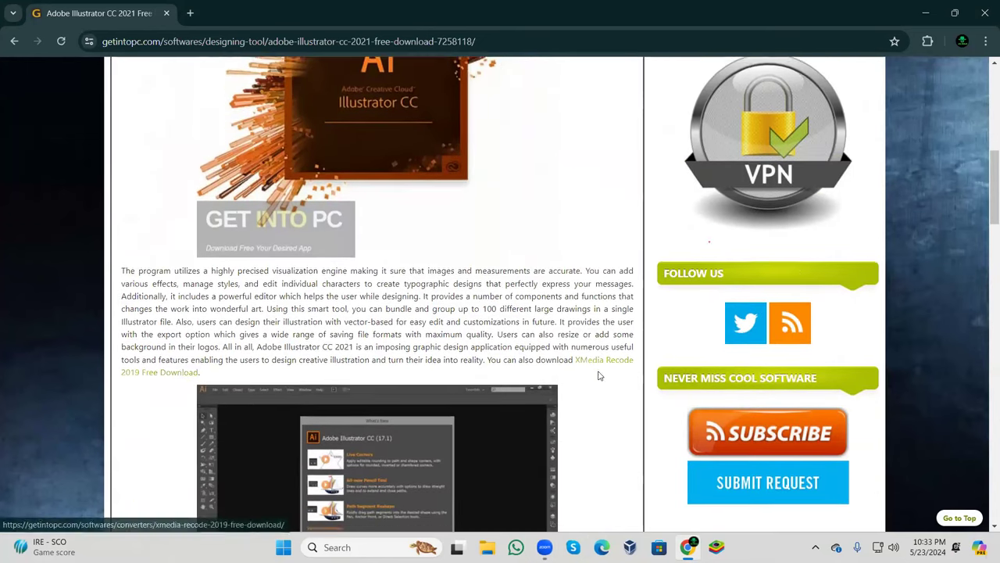
{"action": "scroll", "coordinate": [600, 376], "scroll_direction": "down", "scroll_amount": 2}
{"action": "scroll", "coordinate": [600, 375], "scroll_direction": "down", "scroll_amount": 5}
{"action": "scroll", "coordinate": [600, 376], "scroll_direction": "down", "scroll_amount": 3}
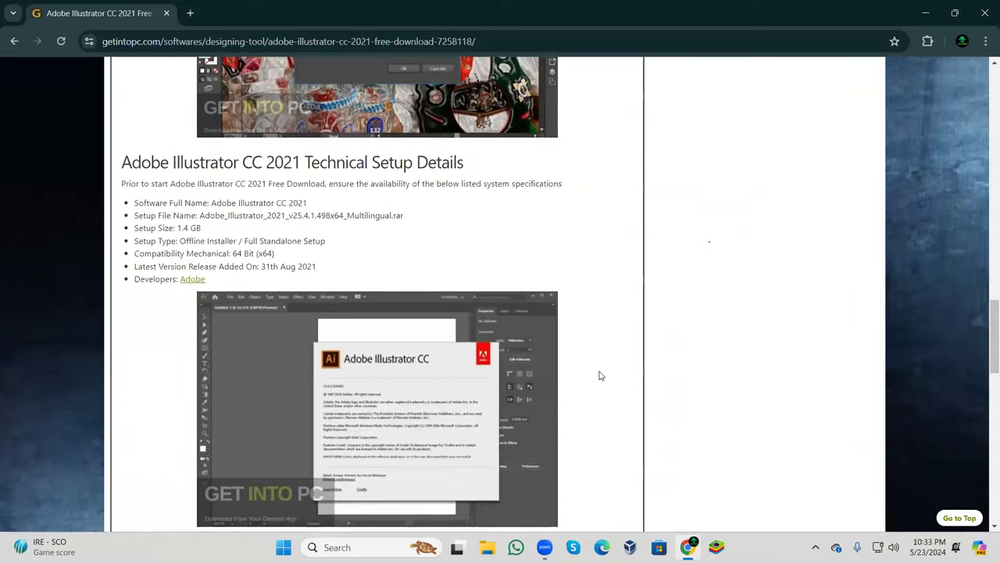
{"action": "scroll", "coordinate": [600, 375], "scroll_direction": "down", "scroll_amount": 4}
{"action": "scroll", "coordinate": [600, 375], "scroll_direction": "down", "scroll_amount": 2}
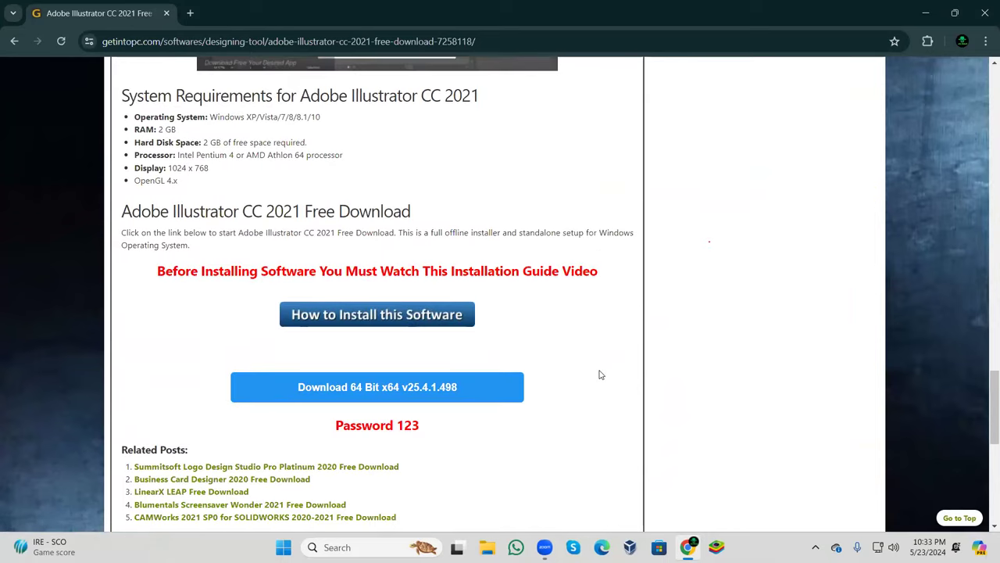
{"action": "scroll", "coordinate": [600, 375], "scroll_direction": "down", "scroll_amount": 2}
{"action": "scroll", "coordinate": [600, 375], "scroll_direction": "down", "scroll_amount": 1}
{"action": "scroll", "coordinate": [601, 375], "scroll_direction": "up", "scroll_amount": 1}
{"action": "scroll", "coordinate": [600, 375], "scroll_direction": "up", "scroll_amount": 1}
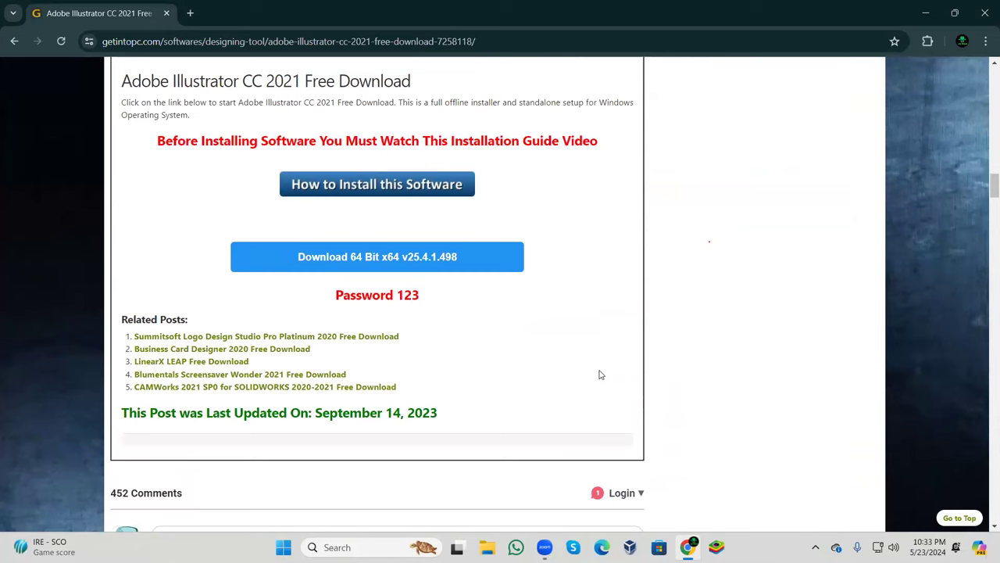
{"action": "scroll", "coordinate": [601, 375], "scroll_direction": "up", "scroll_amount": 1}
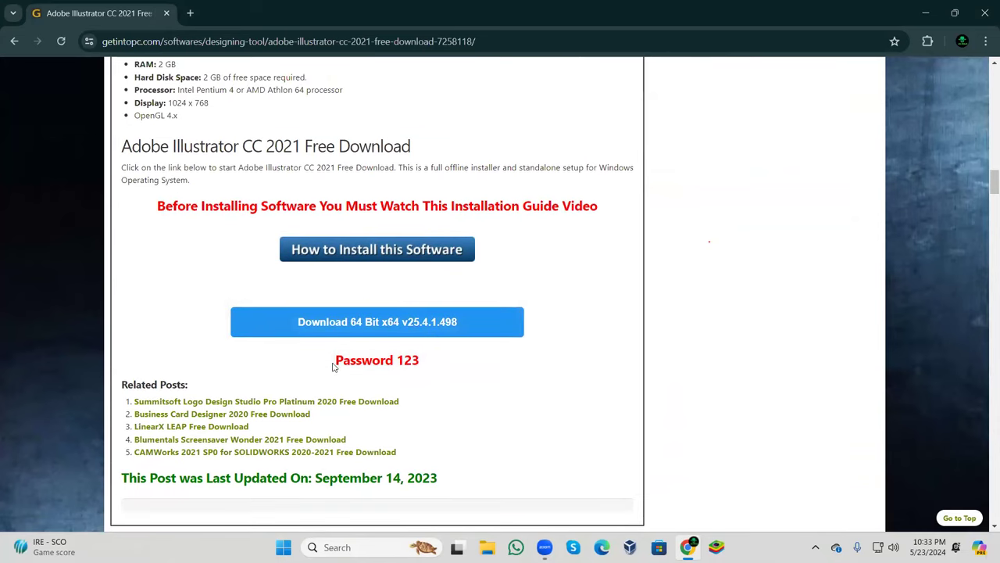
{"action": "left_click_drag", "start_coordinate": [336, 362], "coordinate": [422, 362]}
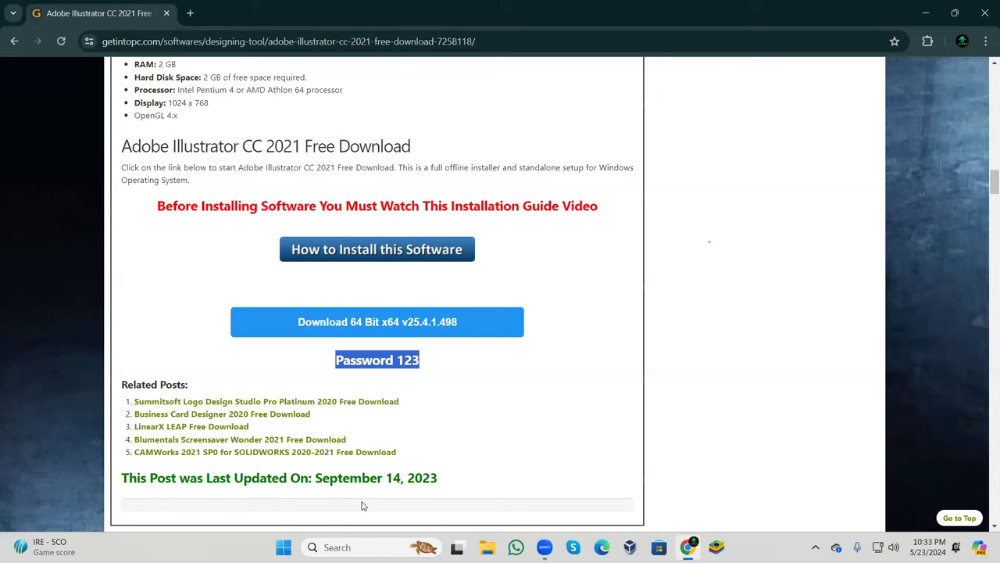
Start the 64-bit v25.4.1.498 Illustrator download and check it in Chrome's recent downloads.
{"action": "left_click", "coordinate": [409, 322]}
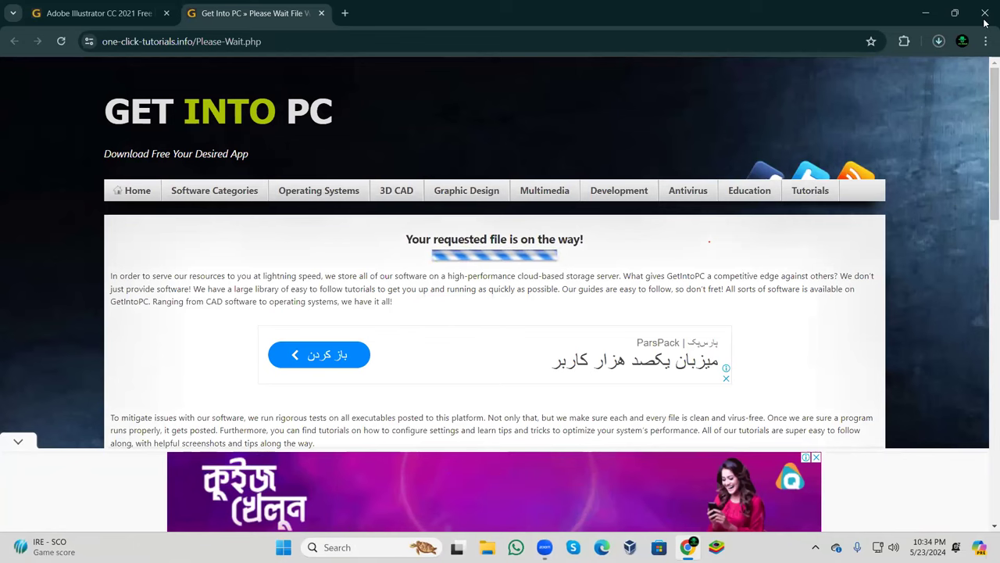
{"action": "left_click", "coordinate": [939, 43]}
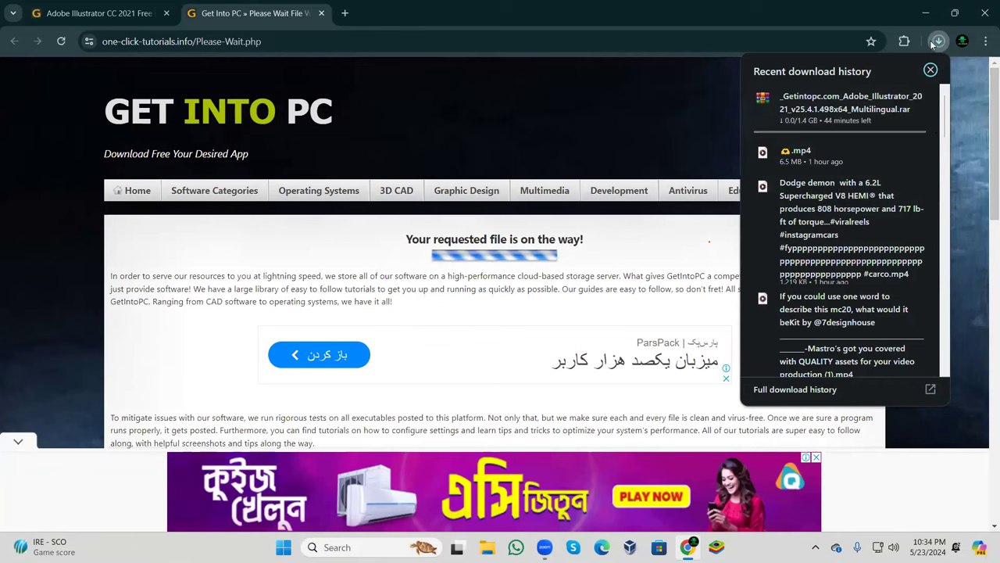
{"action": "mouse_move", "coordinate": [840, 109]}
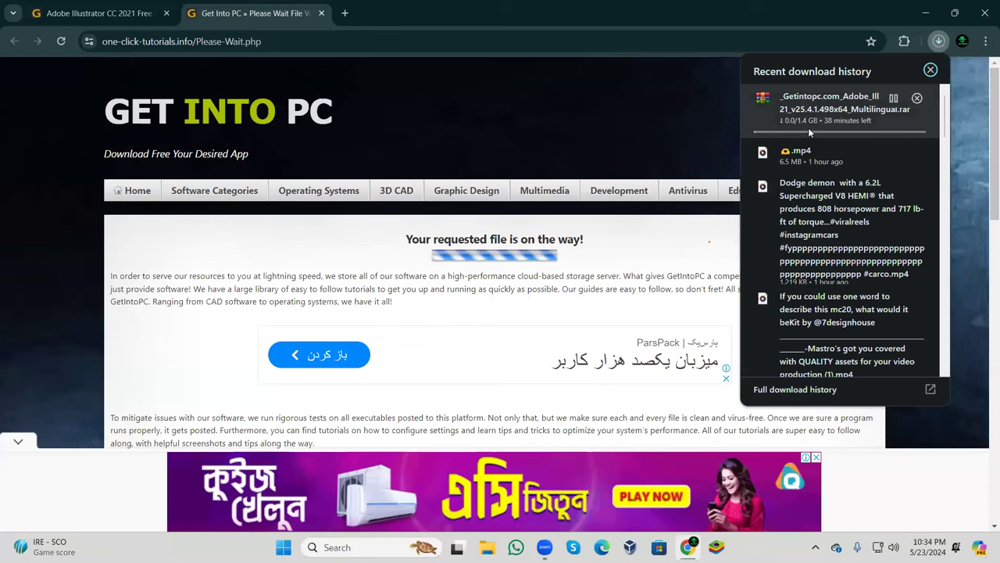
{"action": "left_click", "coordinate": [481, 22]}
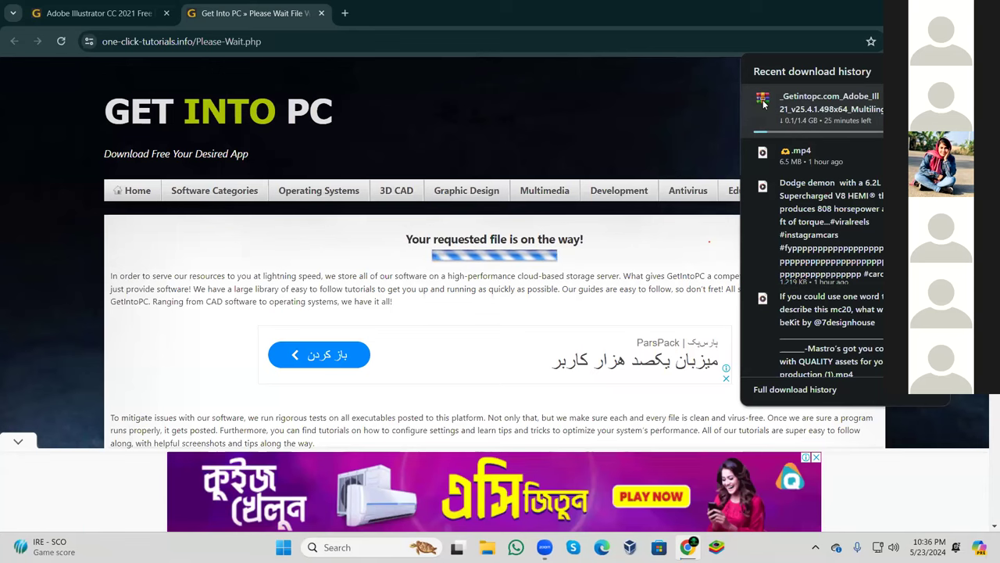
Open a new blank Chrome tab.
{"action": "left_click", "coordinate": [343, 14]}
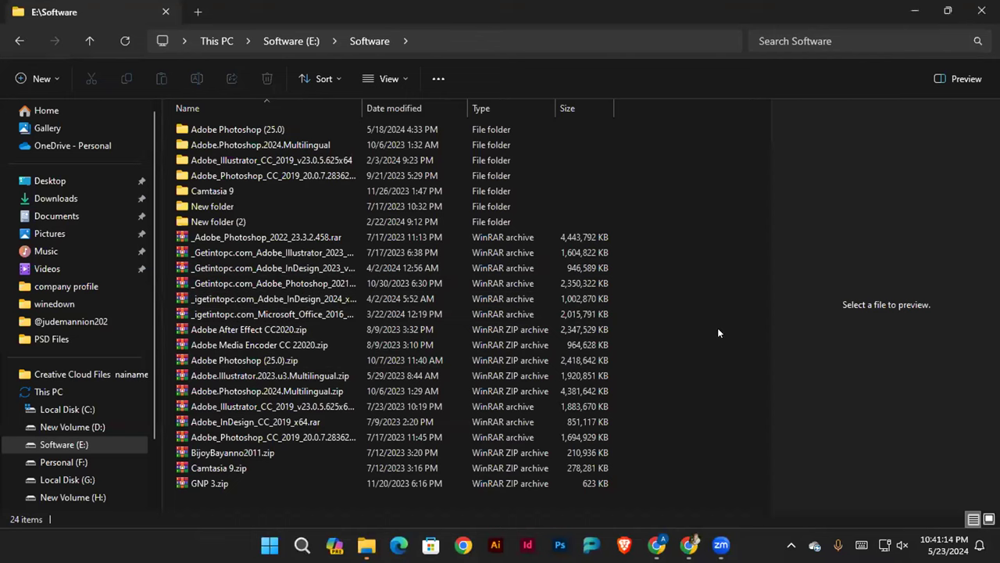
Bring the E:\Software folder window to the front in File Explorer.
{"action": "left_click", "coordinate": [717, 328]}
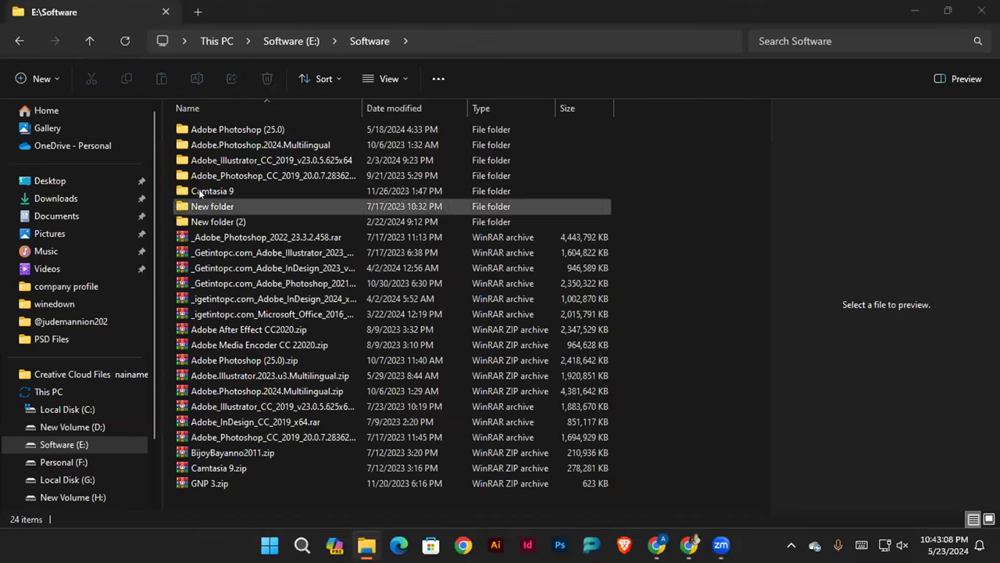
{"action": "left_click", "coordinate": [226, 206]}
{"action": "left_click_drag", "start_coordinate": [168, 119], "coordinate": [288, 222]}
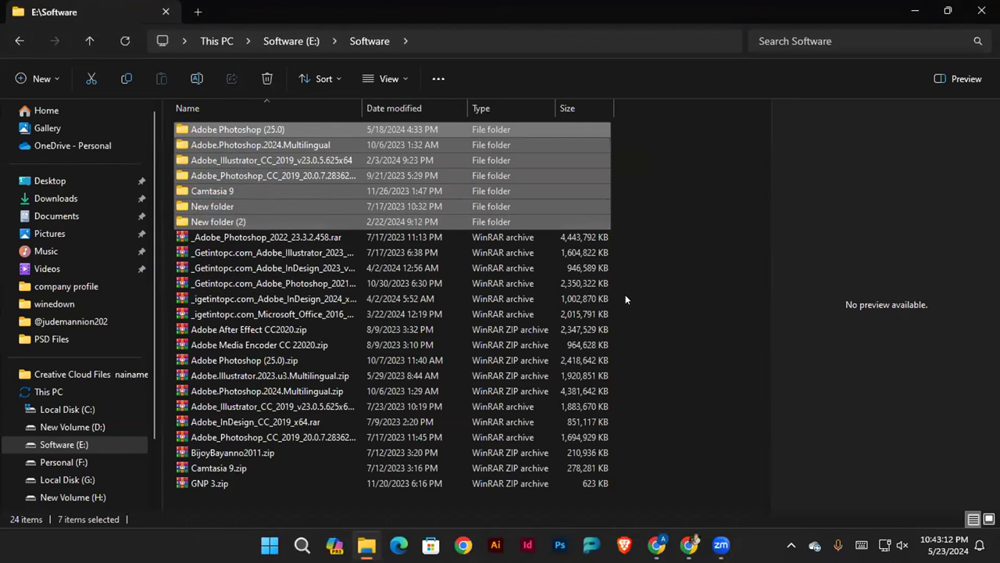
{"action": "left_click", "coordinate": [625, 295]}
{"action": "left_click_drag", "start_coordinate": [168, 232], "coordinate": [388, 464]}
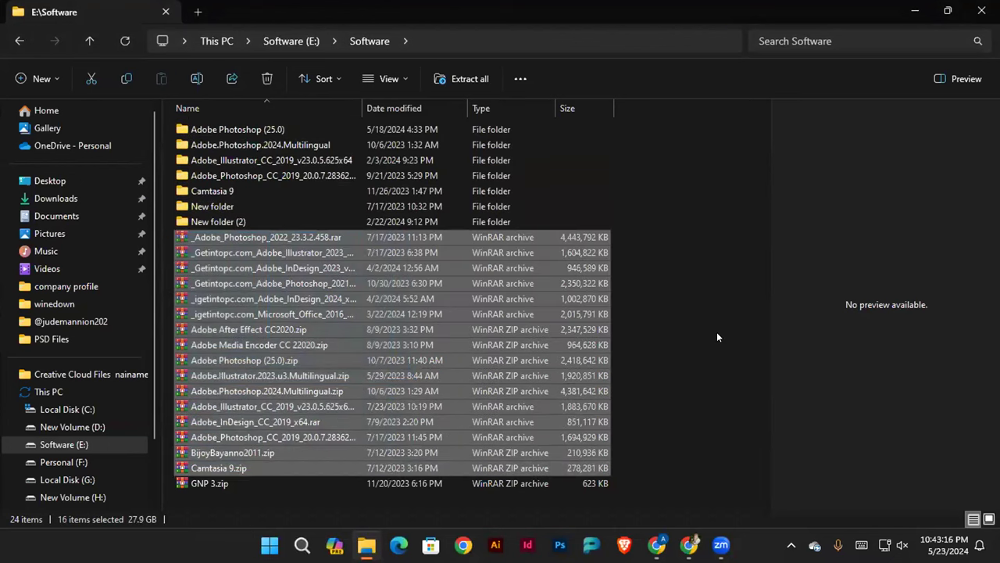
{"action": "left_click", "coordinate": [650, 236]}
{"action": "mouse_move", "coordinate": [634, 225]}
{"action": "left_mouse_down"}
{"action": "mouse_move", "coordinate": [234, 466]}
{"action": "mouse_move", "coordinate": [235, 481]}
{"action": "left_mouse_up"}
{"action": "left_click", "coordinate": [714, 287]}
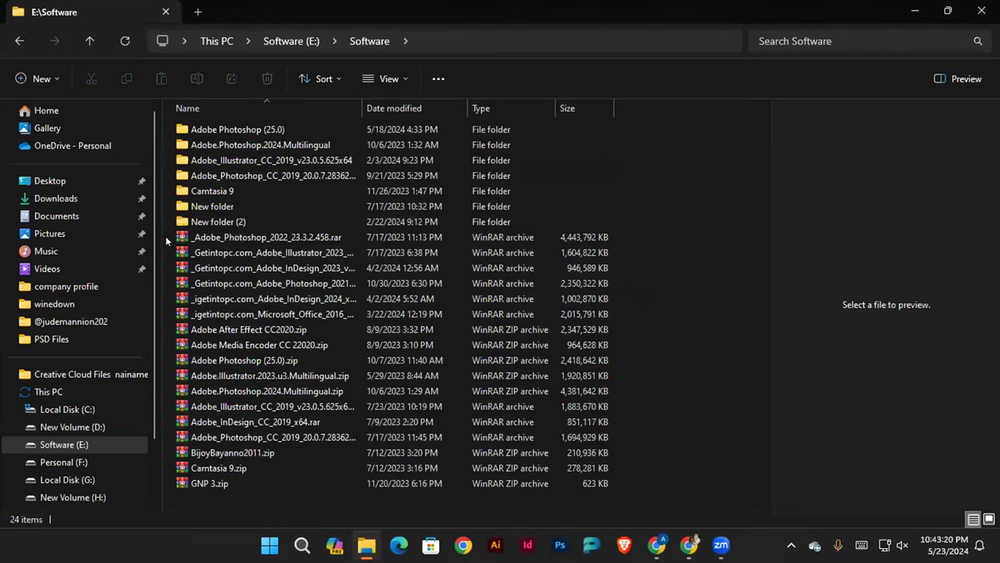
{"action": "left_click_drag", "start_coordinate": [166, 236], "coordinate": [219, 281]}
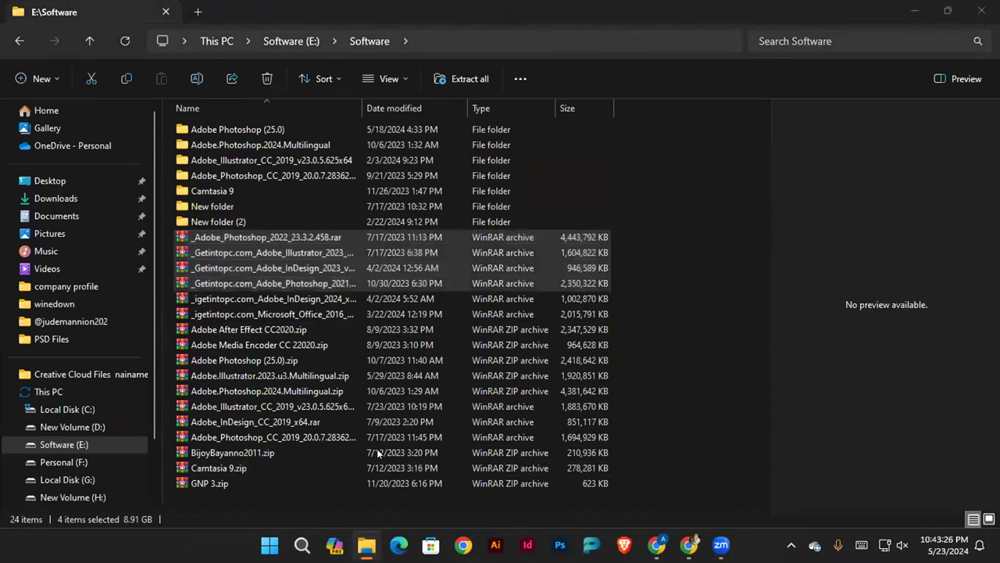
{"action": "left_click", "coordinate": [167, 248]}
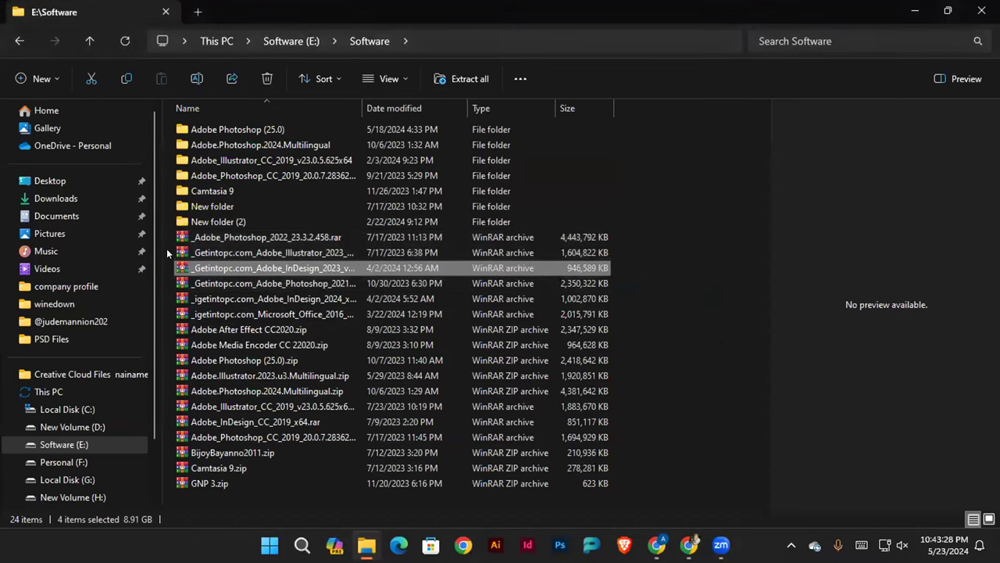
{"action": "left_click_drag", "start_coordinate": [166, 233], "coordinate": [241, 483]}
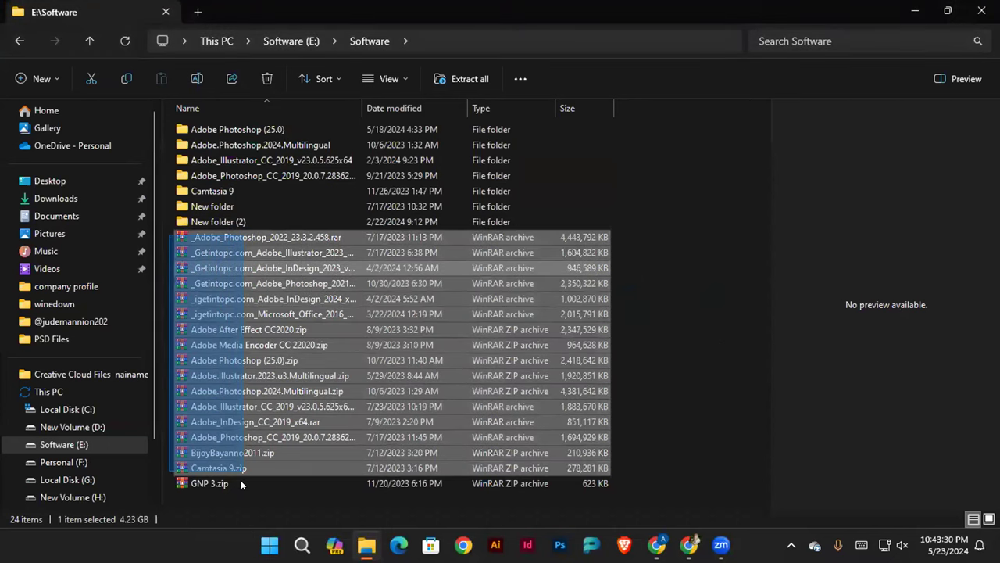
{"action": "left_click", "coordinate": [720, 363]}
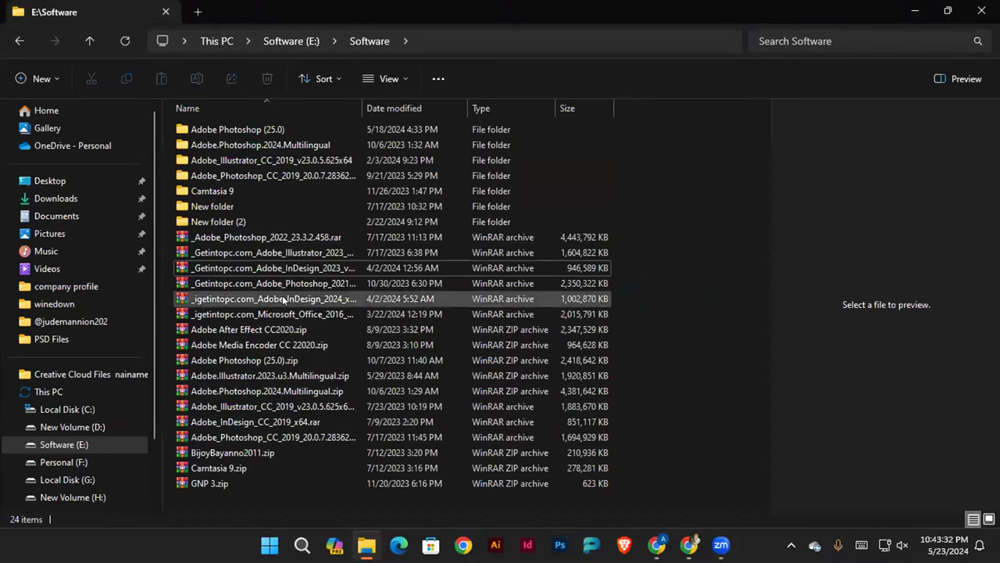
{"action": "left_click_drag", "start_coordinate": [164, 228], "coordinate": [284, 470]}
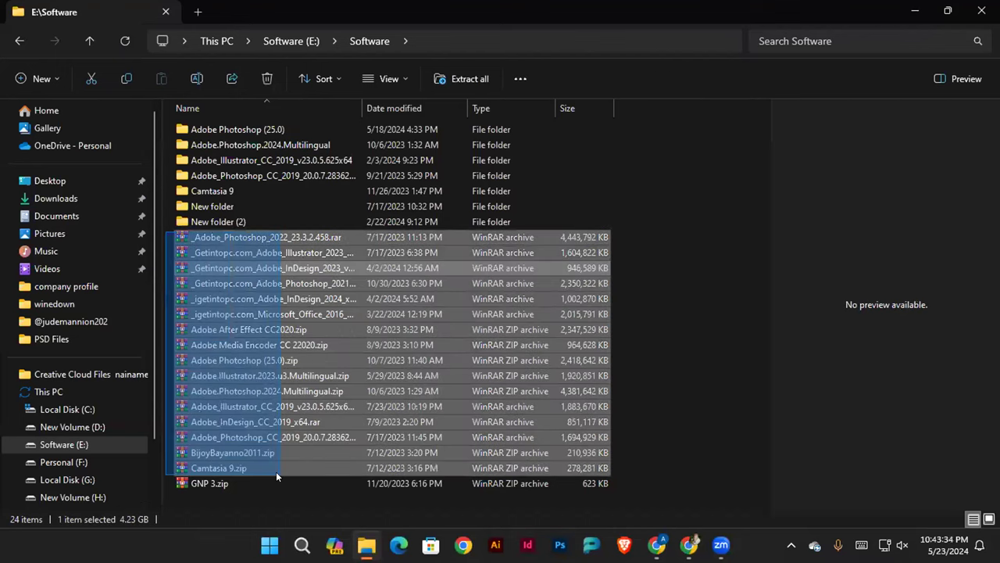
{"action": "left_click", "coordinate": [686, 415]}
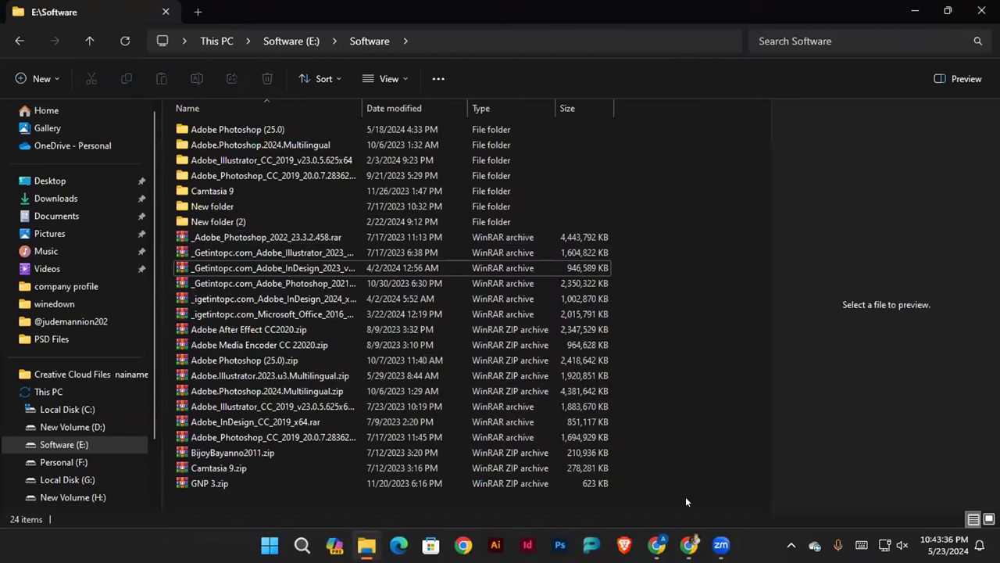
{"action": "left_click", "coordinate": [688, 544]}
Search Google for 'winrar' in a new tab and open win-rar.com's Download page.
{"action": "key", "text": "ctrl+t"}
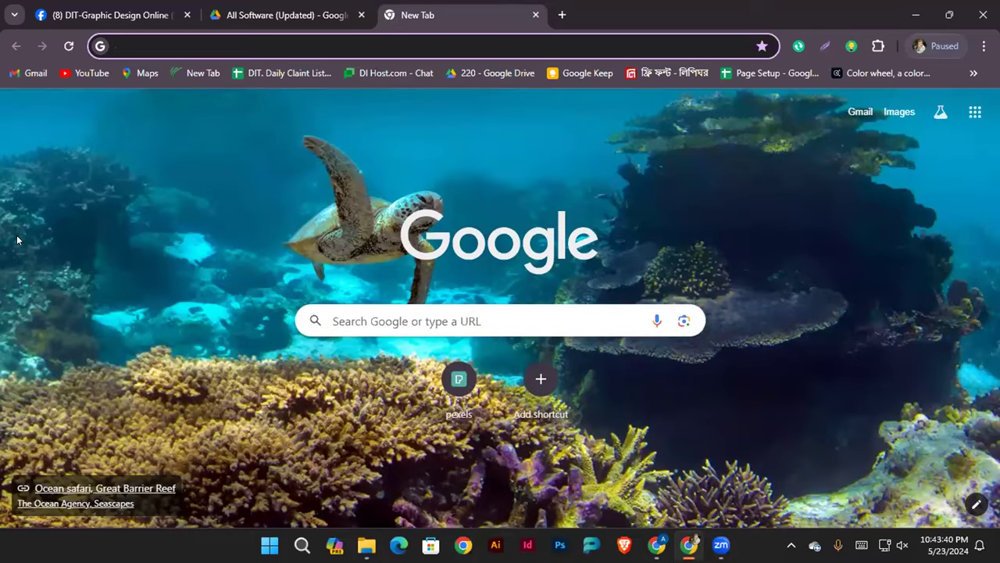
{"action": "type", "text": "winrar"}
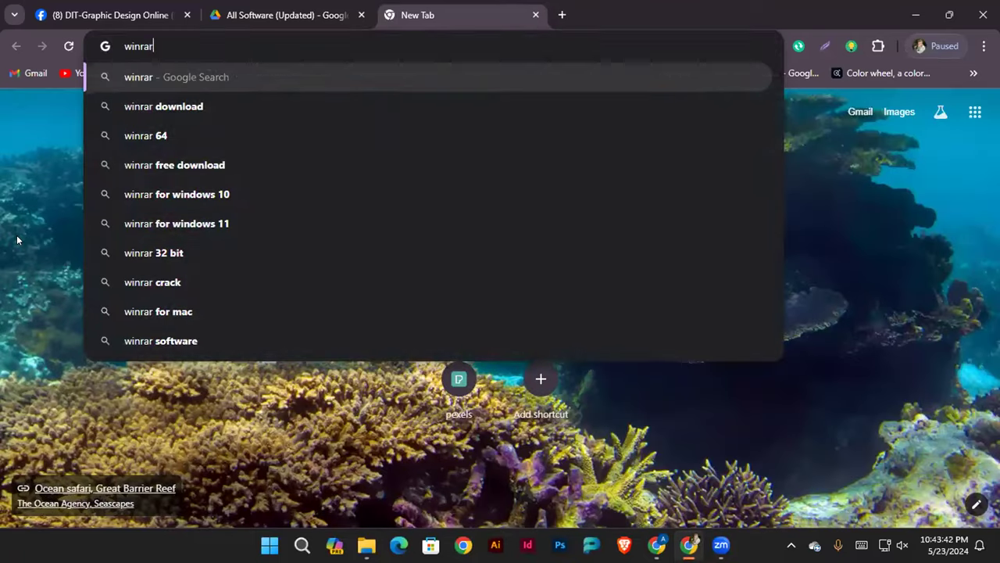
{"action": "key", "text": "Return"}
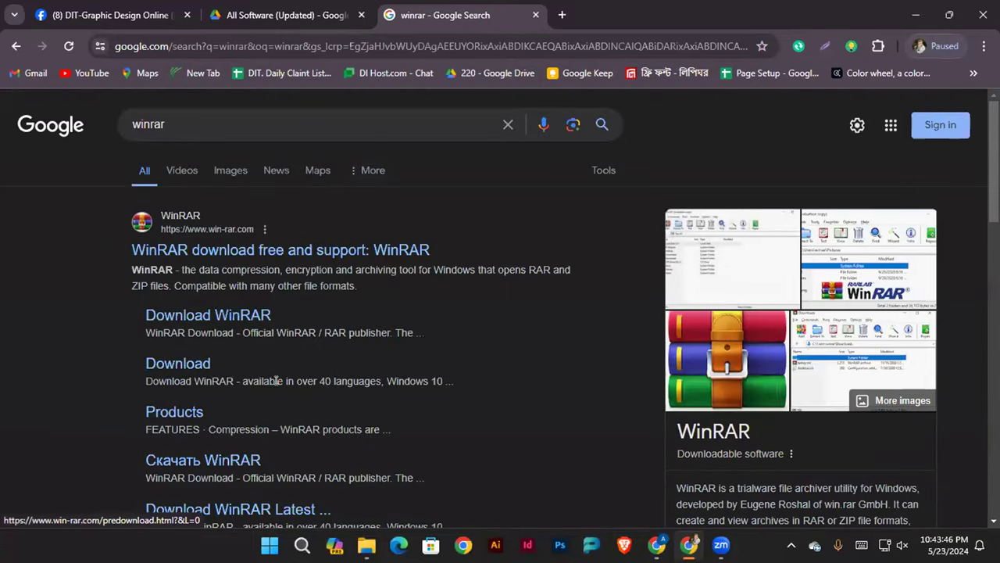
{"action": "left_click", "coordinate": [157, 367]}
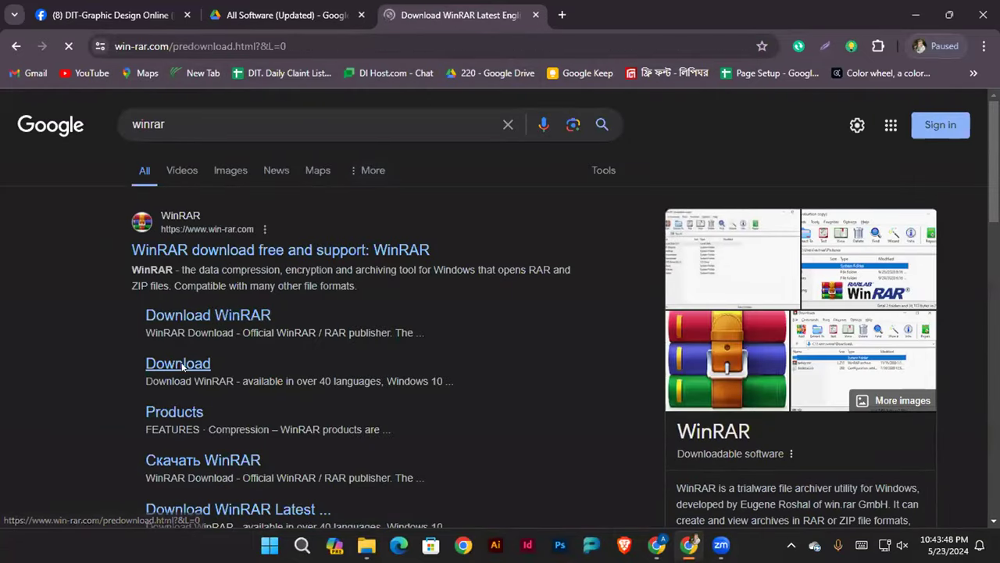
Download the 3.8 MB winrar-x64-701.exe installer and confirm the download completed.
{"action": "scroll", "coordinate": [469, 250], "scroll_direction": "down", "scroll_amount": 2}
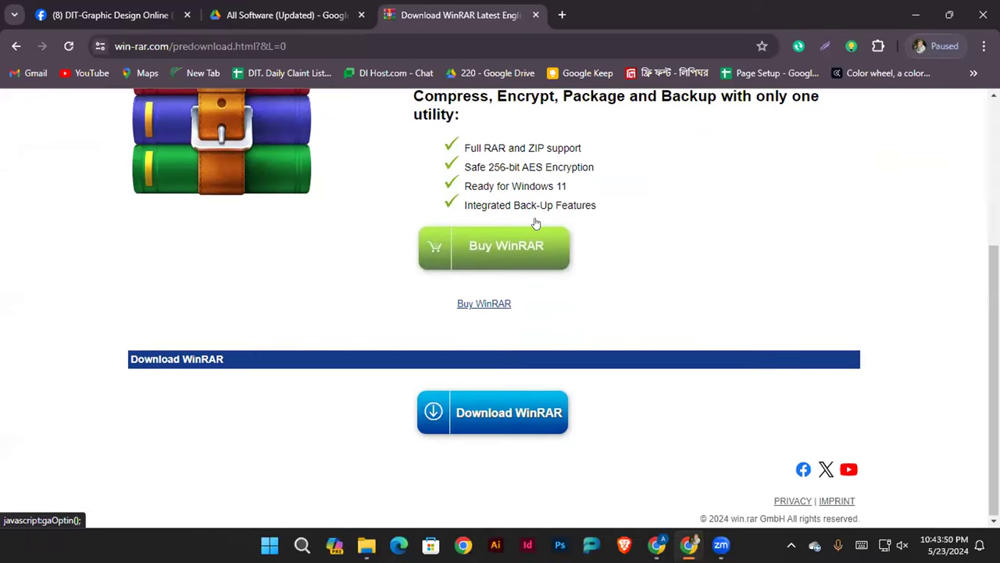
{"action": "left_click", "coordinate": [500, 415]}
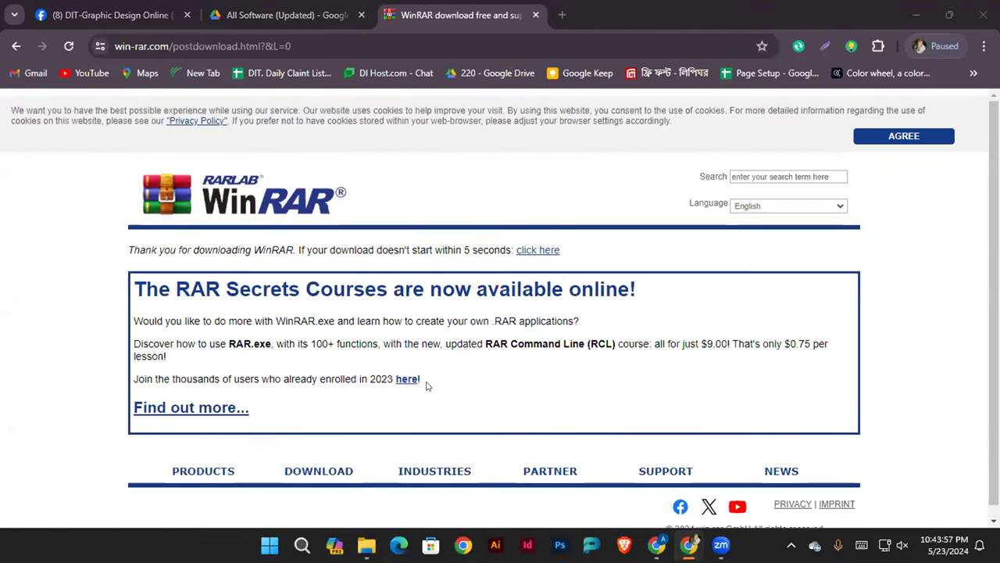
{"action": "scroll", "coordinate": [651, 247], "scroll_direction": "down", "scroll_amount": 1}
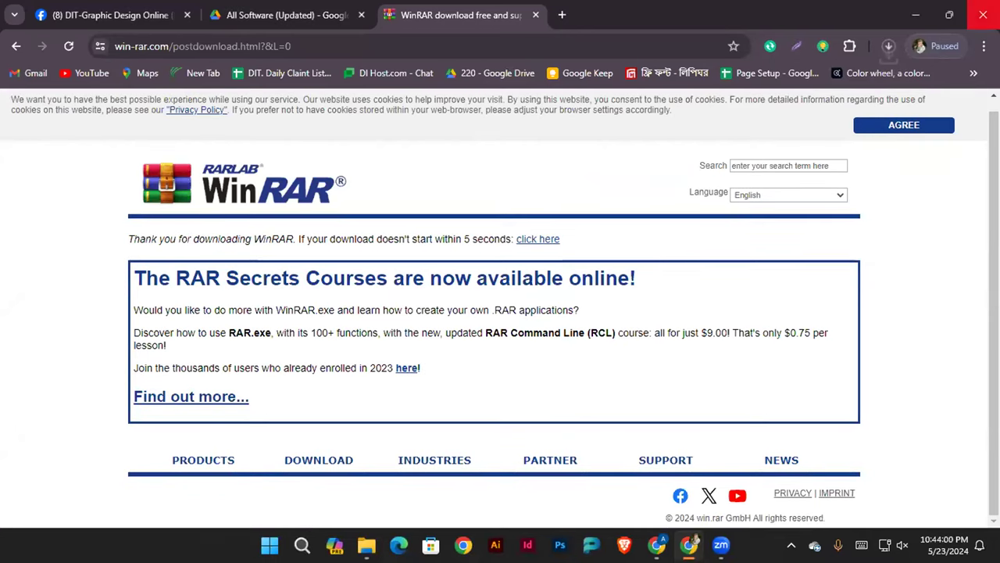
{"action": "left_click", "coordinate": [888, 46]}
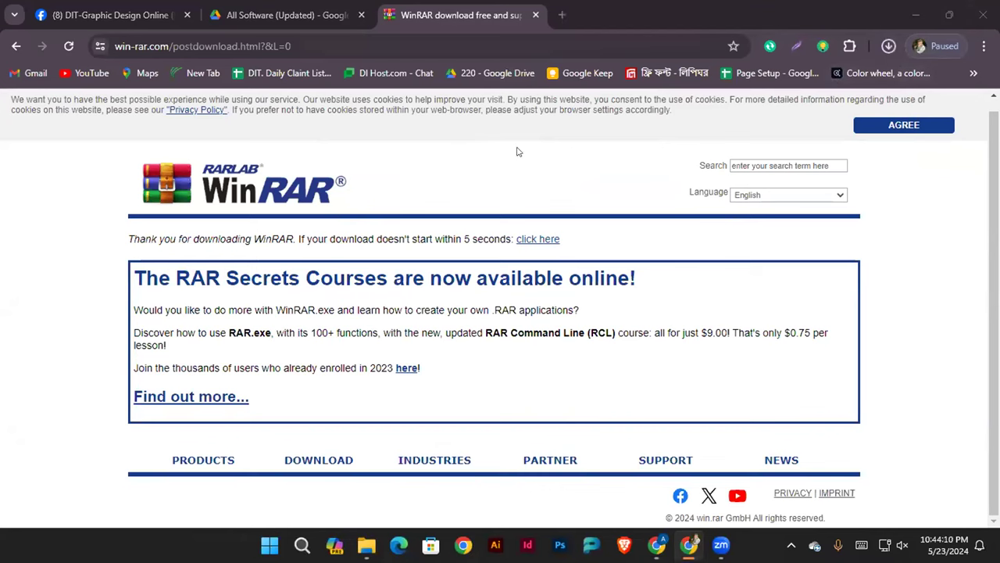
{"action": "left_click", "coordinate": [888, 46]}
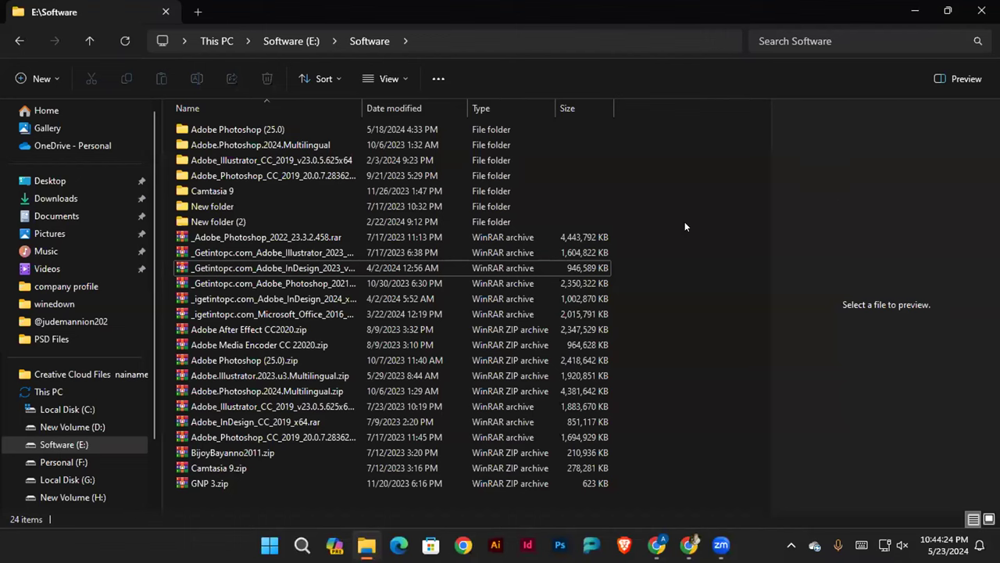
{"action": "left_click", "coordinate": [224, 239]}
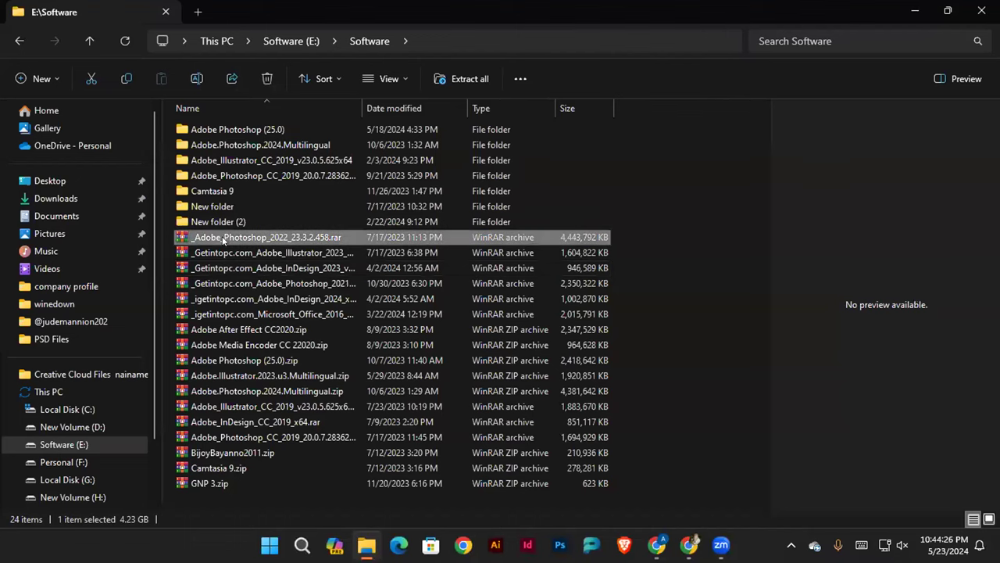
{"action": "right_click", "coordinate": [224, 239]}
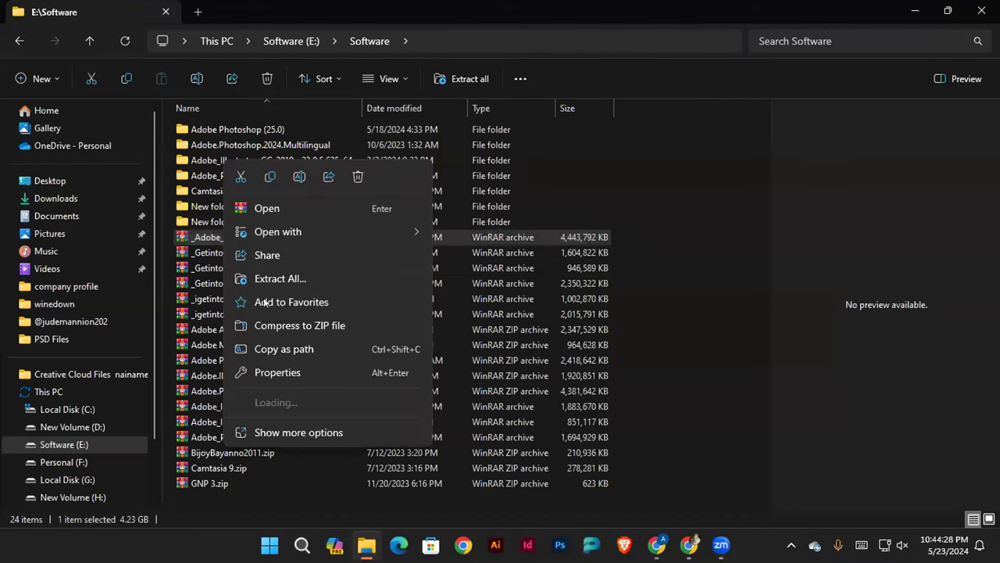
{"action": "left_click", "coordinate": [290, 431]}
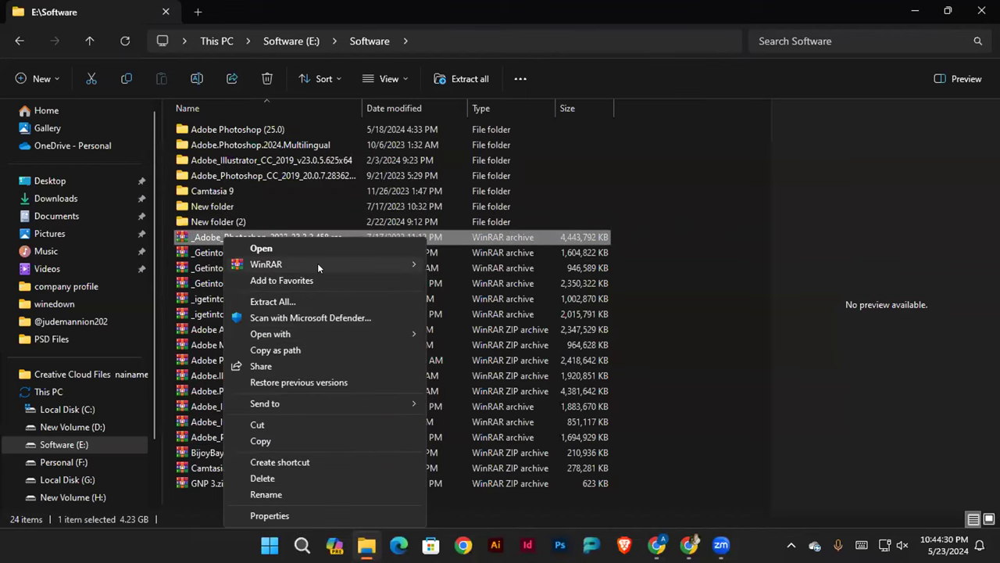
{"action": "left_click", "coordinate": [704, 384]}
{"action": "left_click", "coordinate": [234, 236]}
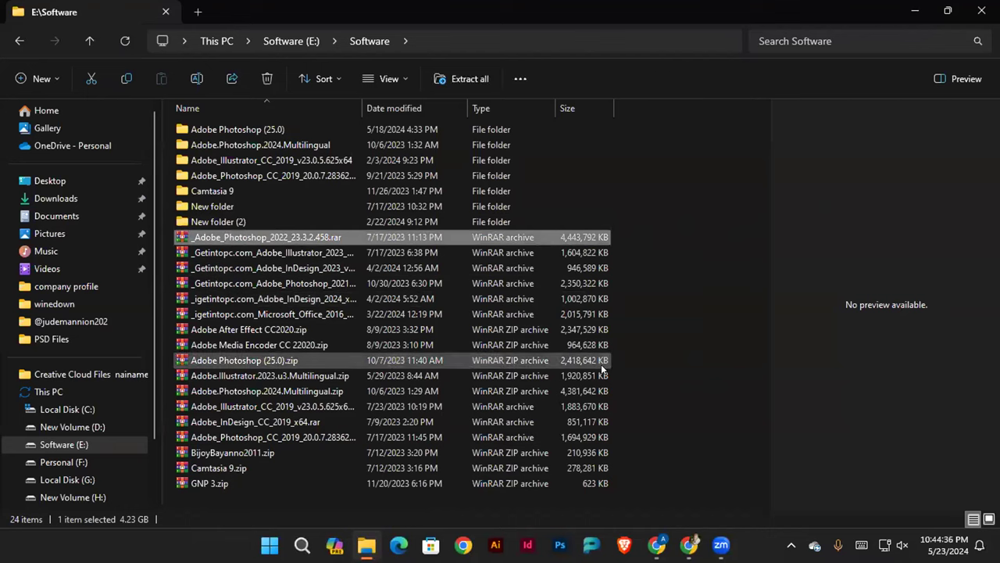
{"action": "left_click", "coordinate": [673, 354]}
{"action": "left_click", "coordinate": [269, 239]}
{"action": "right_click", "coordinate": [270, 240]}
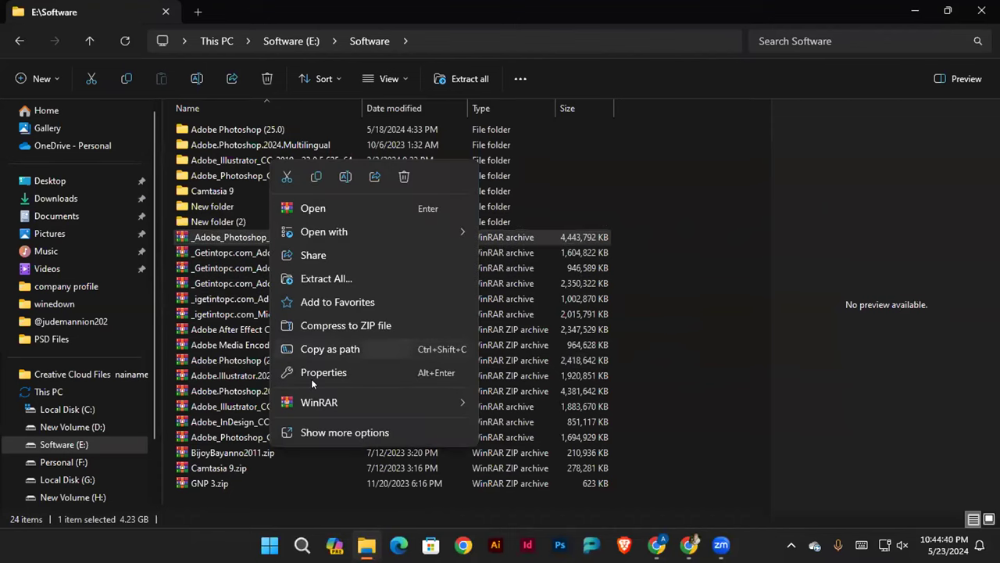
{"action": "left_click", "coordinate": [414, 405]}
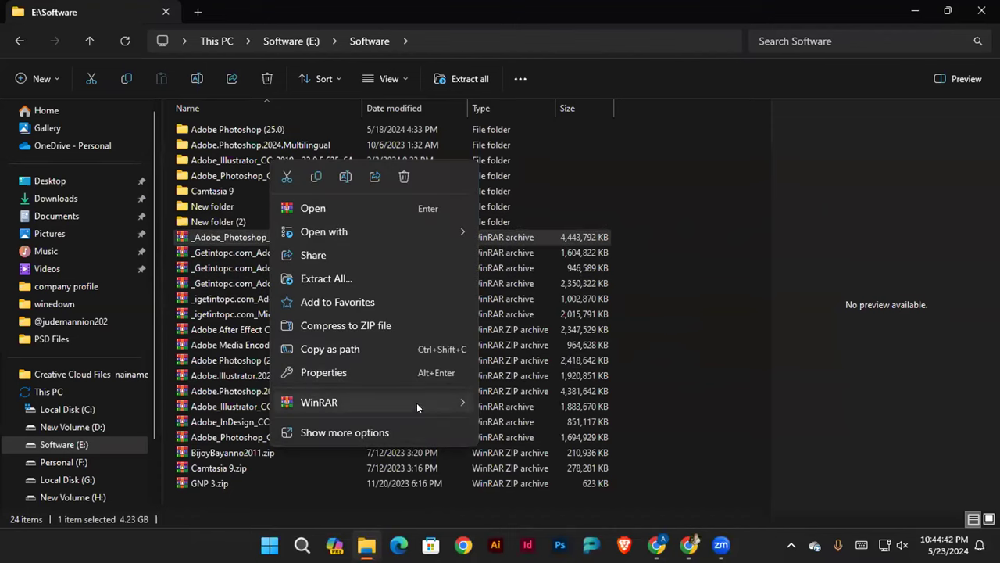
{"action": "left_click", "coordinate": [744, 338]}
{"action": "left_click", "coordinate": [266, 237]}
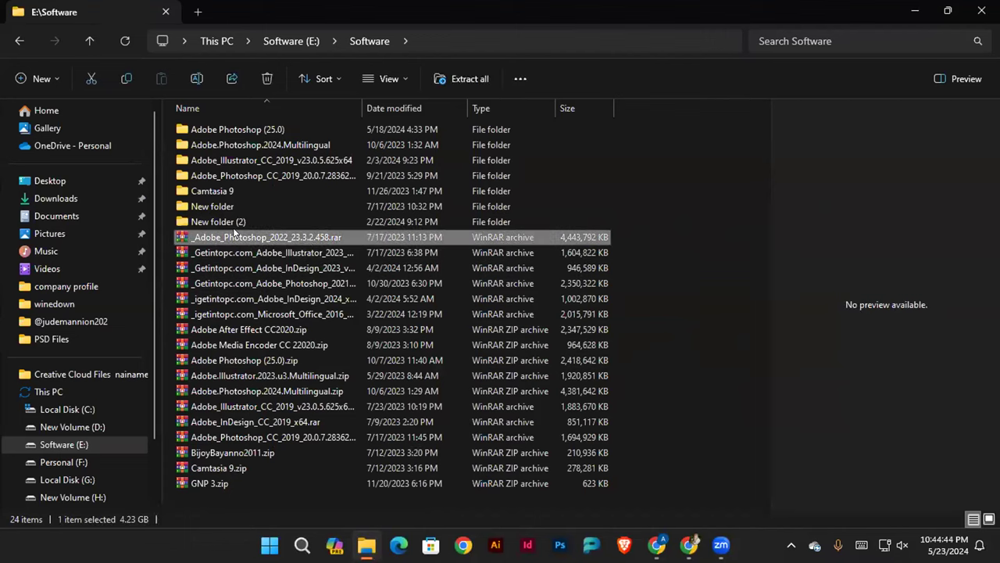
{"action": "key", "text": "shift+F10"}
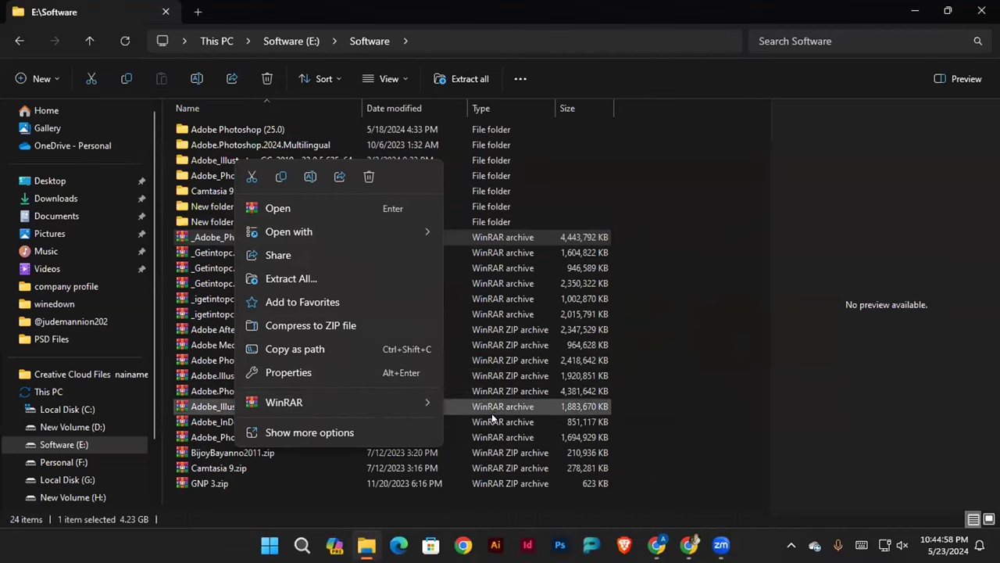
{"action": "left_click", "coordinate": [217, 236]}
{"action": "right_click", "coordinate": [217, 236]}
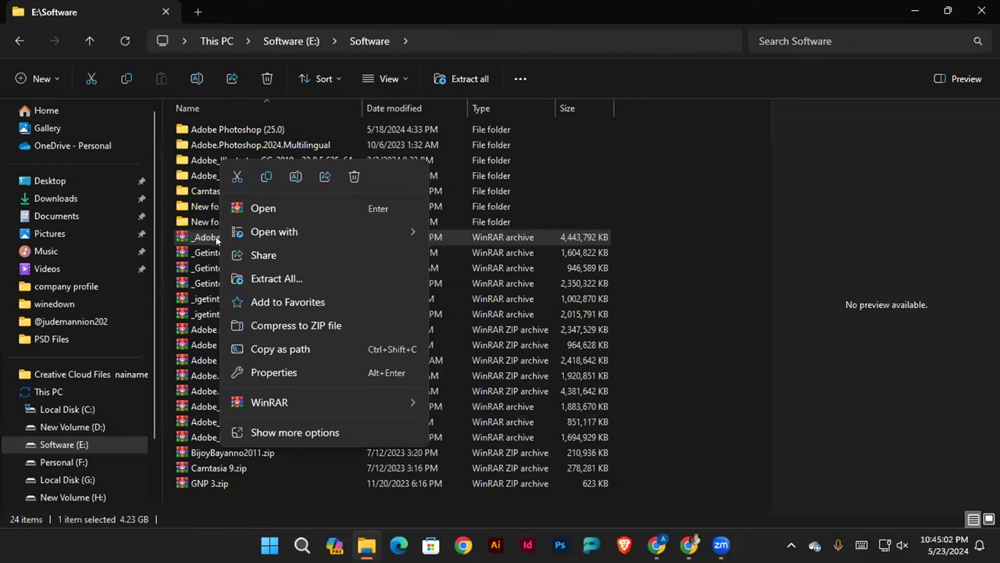
{"action": "left_click", "coordinate": [625, 246]}
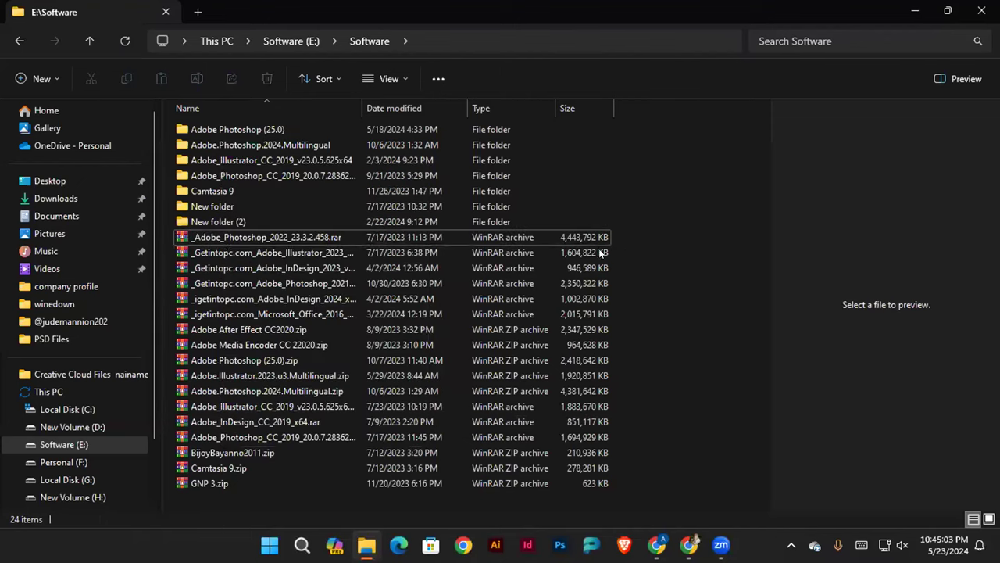
{"action": "left_click", "coordinate": [225, 239]}
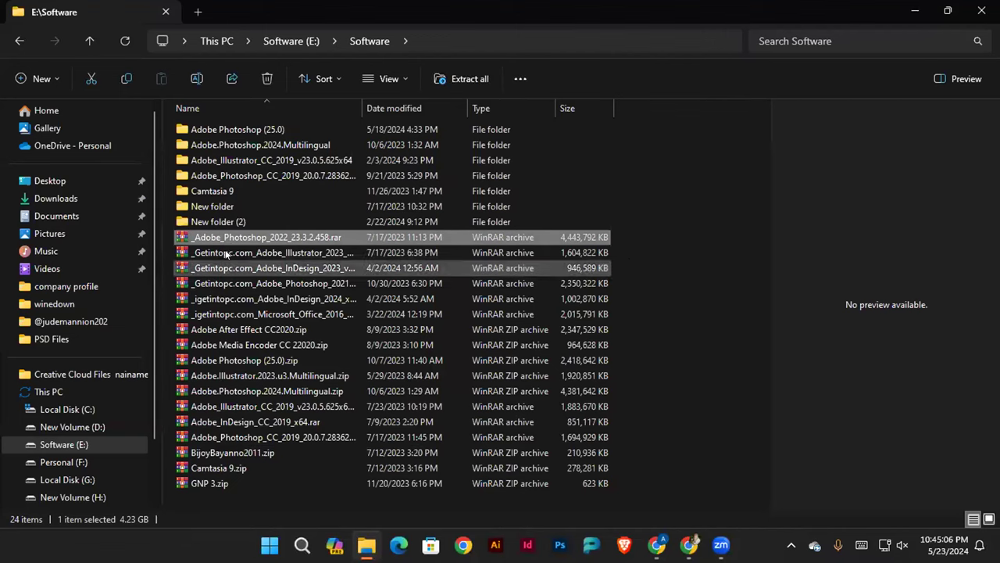
{"action": "right_click", "coordinate": [224, 237]}
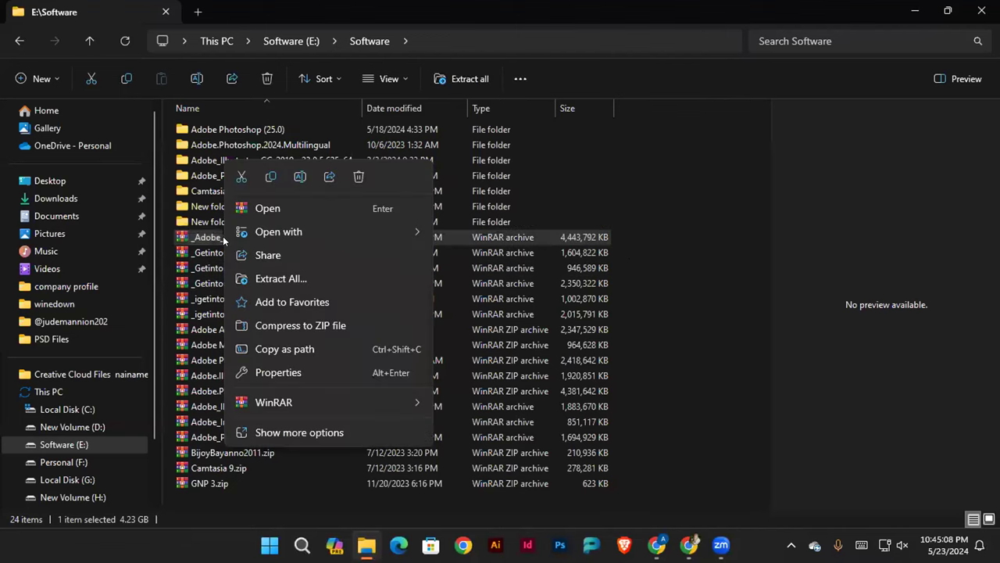
{"action": "mouse_move", "coordinate": [278, 231]}
{"action": "left_click", "coordinate": [495, 258]}
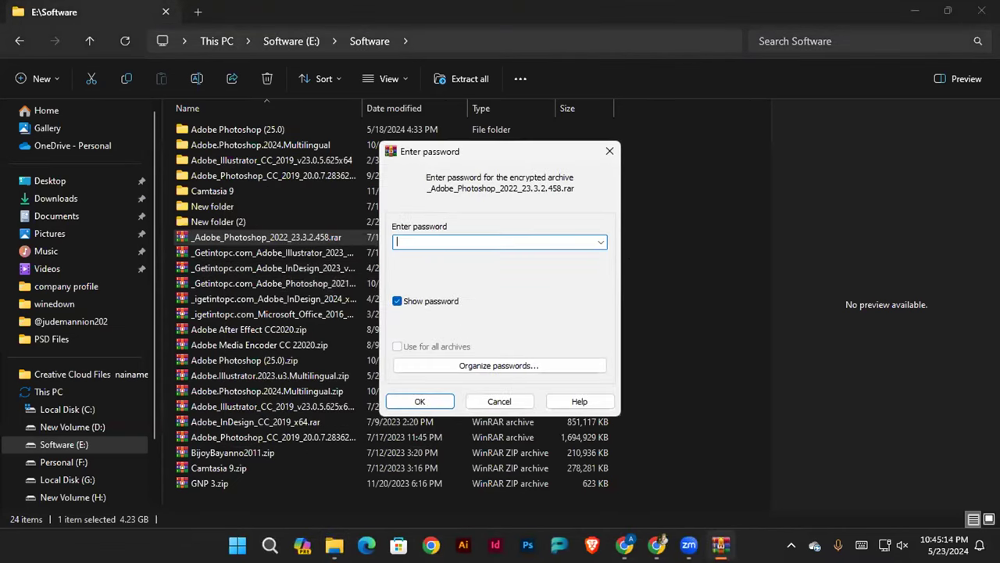
{"action": "left_click_drag", "start_coordinate": [507, 157], "coordinate": [498, 182]}
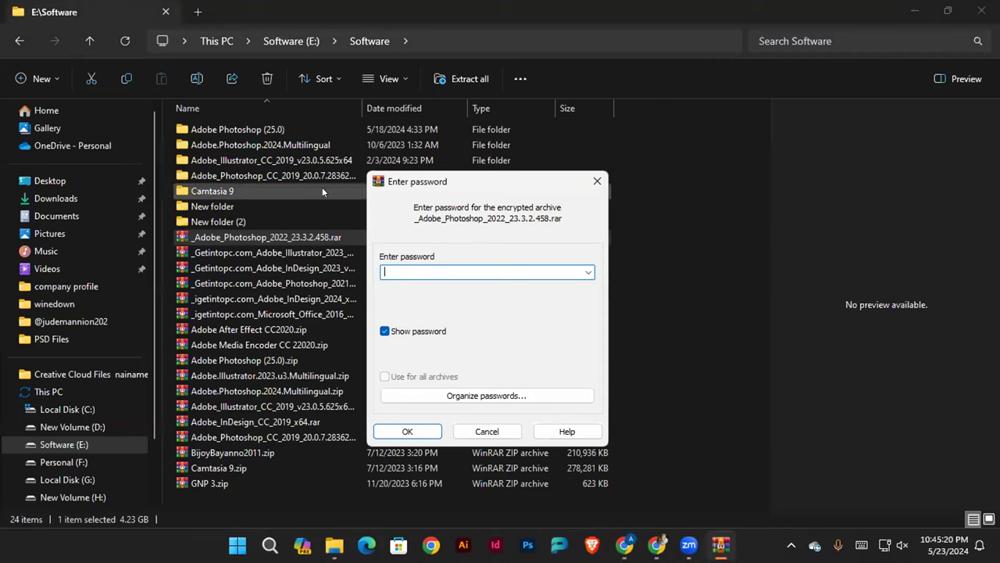
{"action": "left_click", "coordinate": [597, 181]}
{"action": "left_click", "coordinate": [293, 242]}
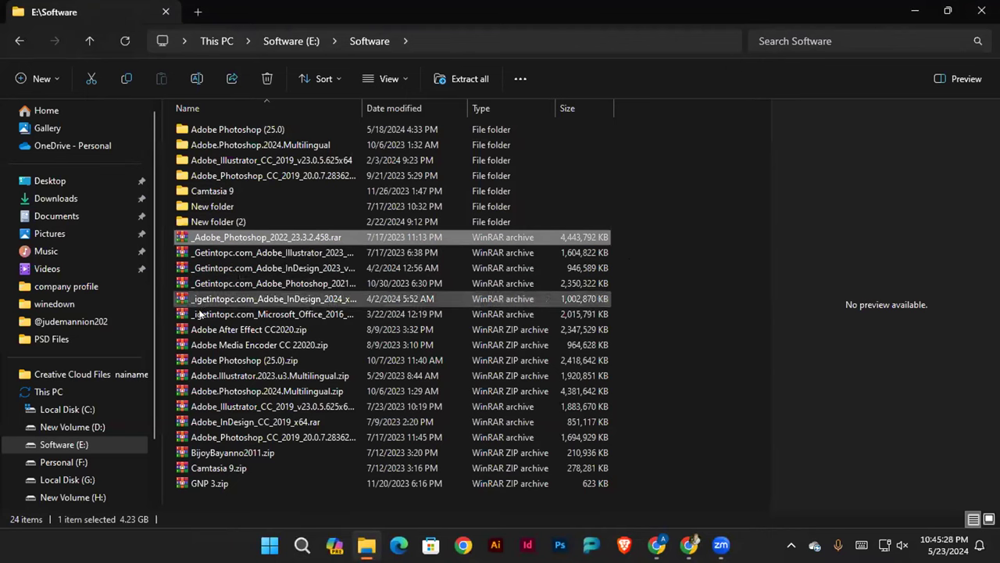
{"action": "left_click", "coordinate": [297, 298]}
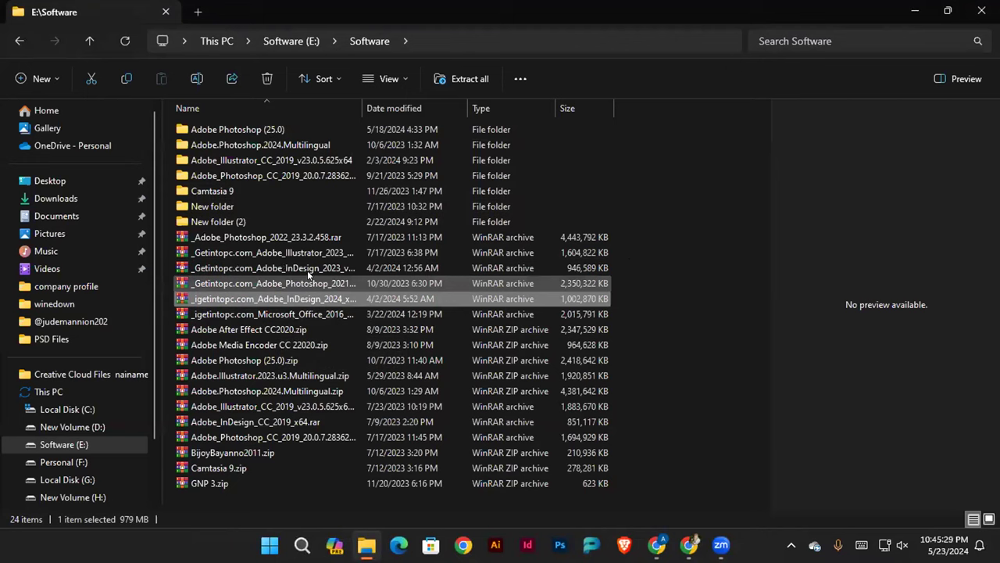
{"action": "left_click", "coordinate": [285, 254]}
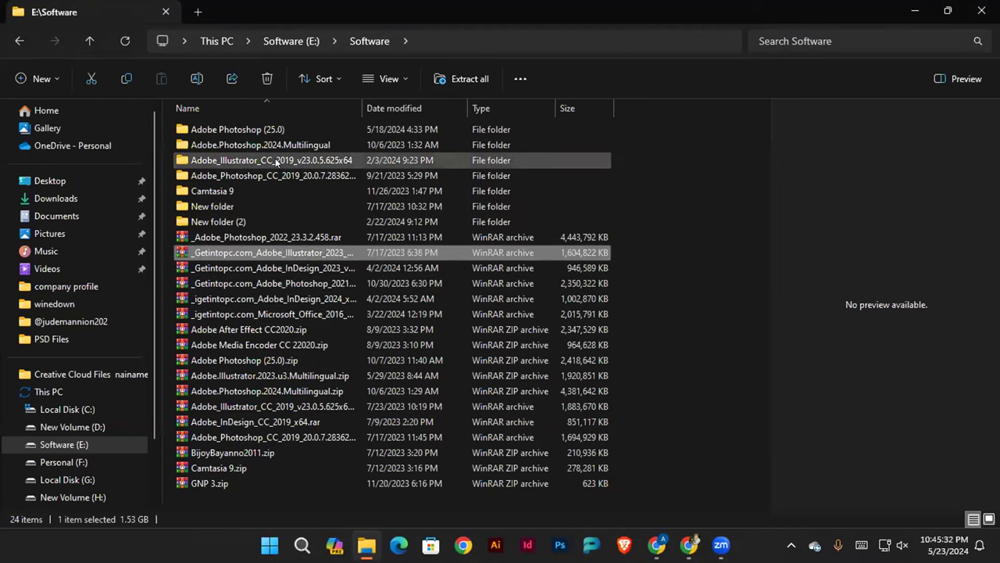
Extract the Illustrator 2023 .rar into its own folder with WinRAR, entering the archive password.
{"action": "right_click", "coordinate": [307, 252]}
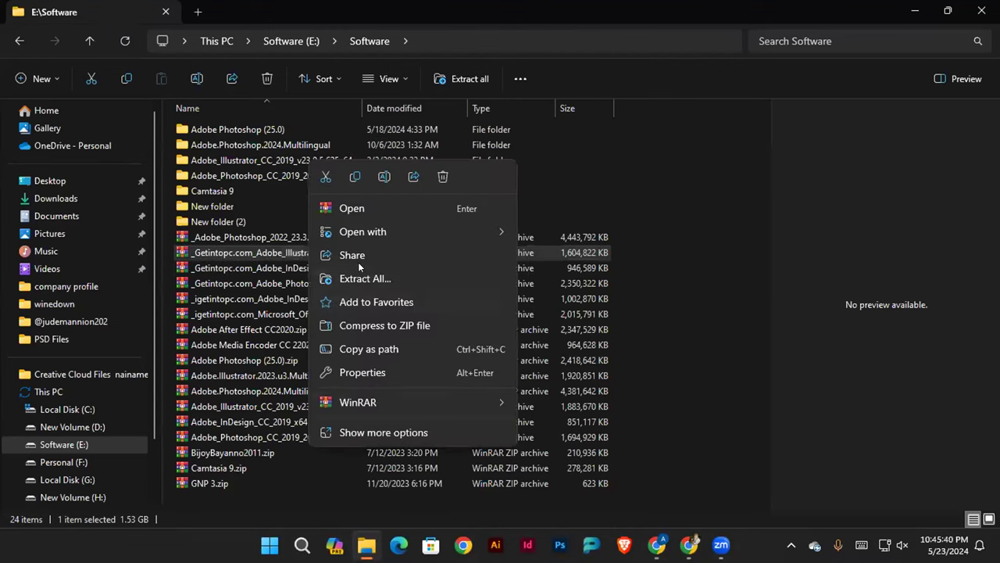
{"action": "mouse_move", "coordinate": [387, 402]}
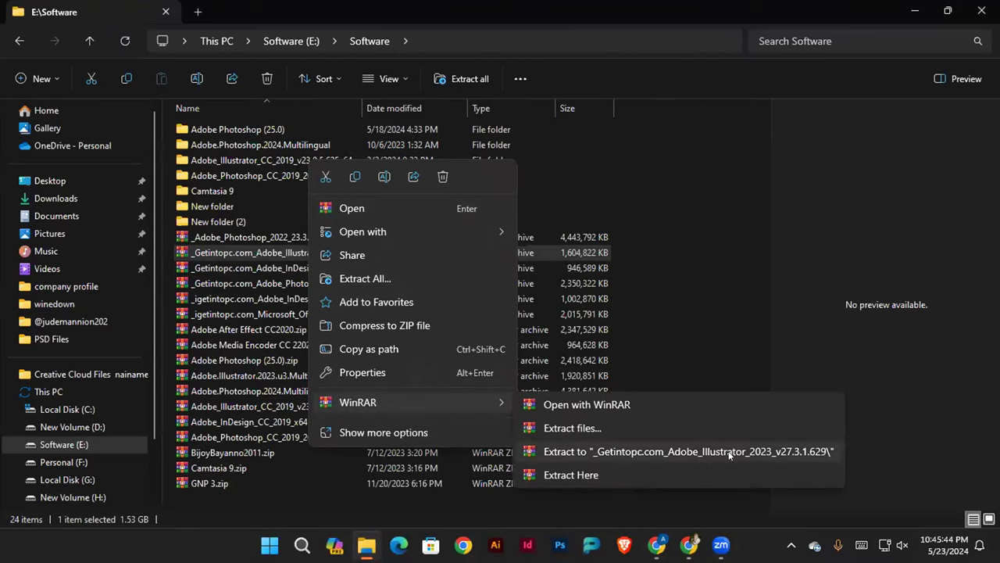
{"action": "left_click", "coordinate": [688, 452]}
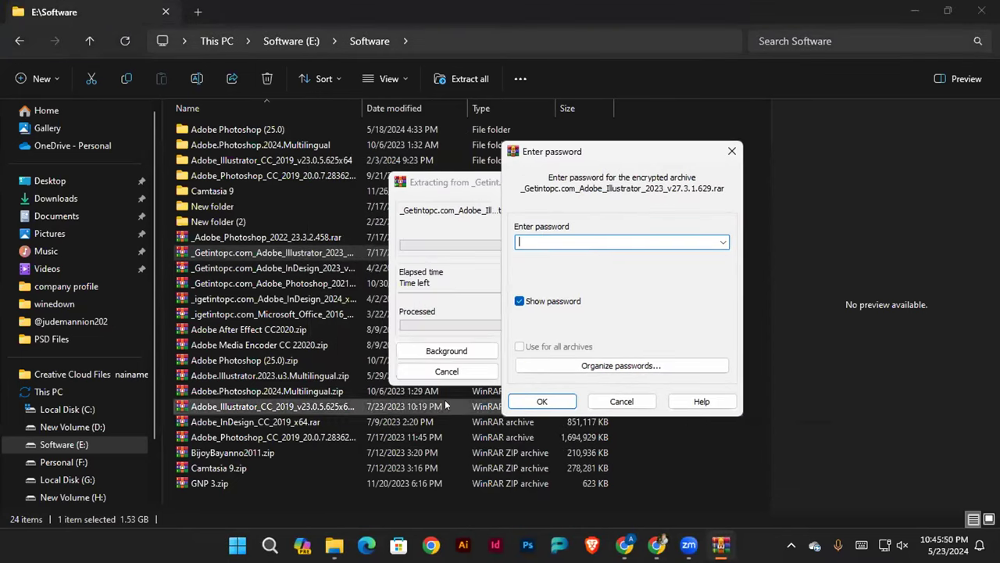
{"action": "type", "text": "3"}
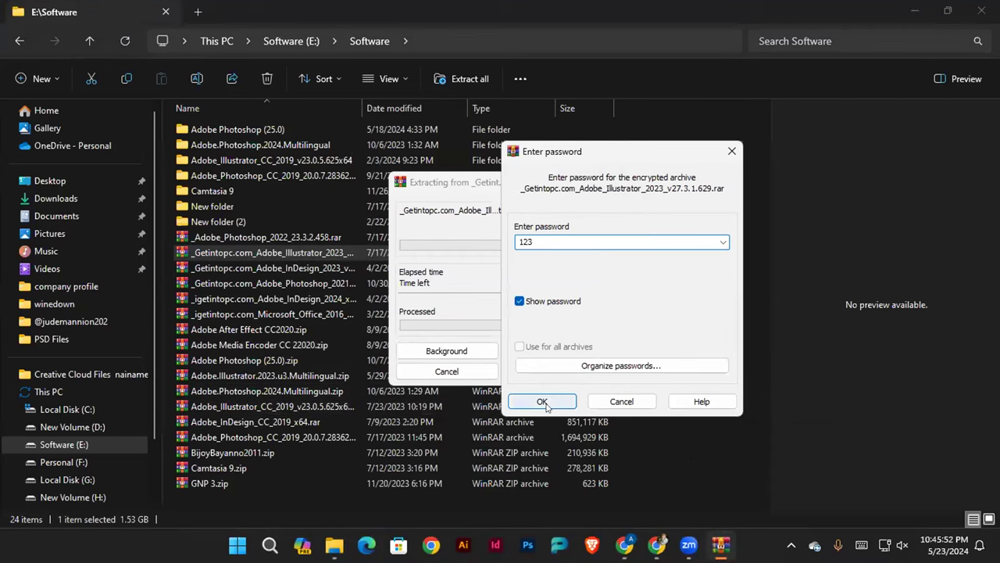
{"action": "key", "text": "Return"}
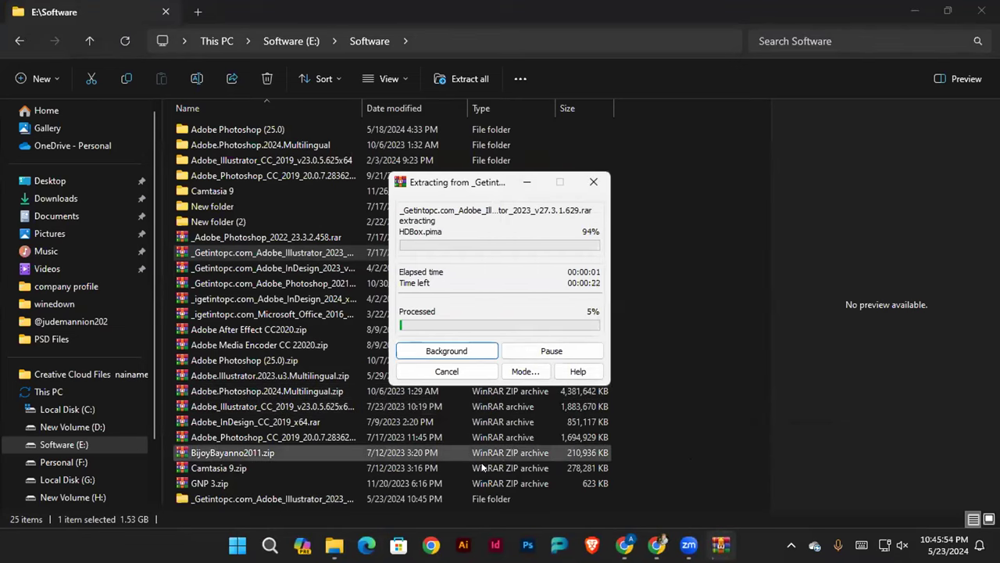
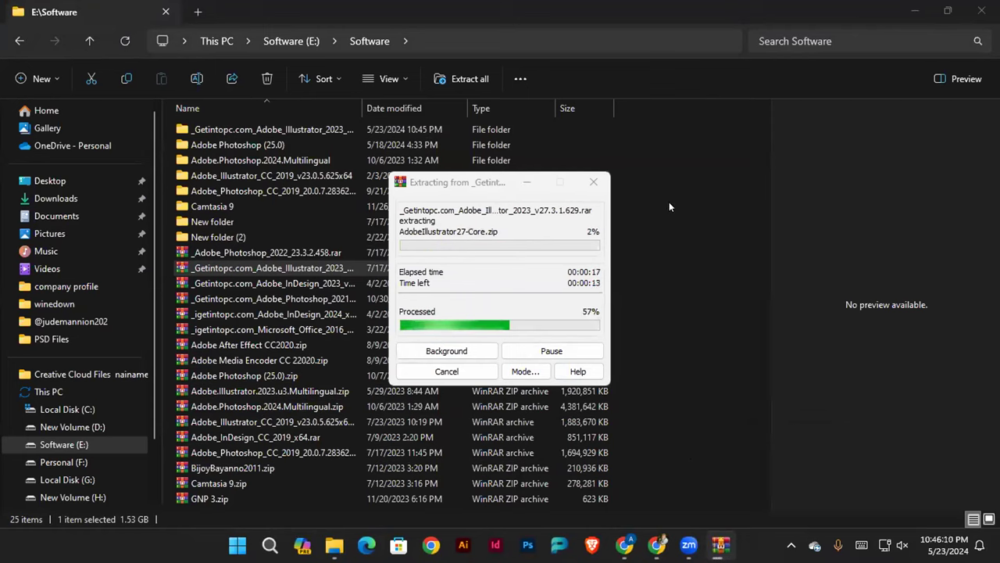
Go into the Adobe_Illustrator_CC_2019 Multilanguage setup folder and launch Set-up.exe.
{"action": "double_click", "coordinate": [251, 174]}
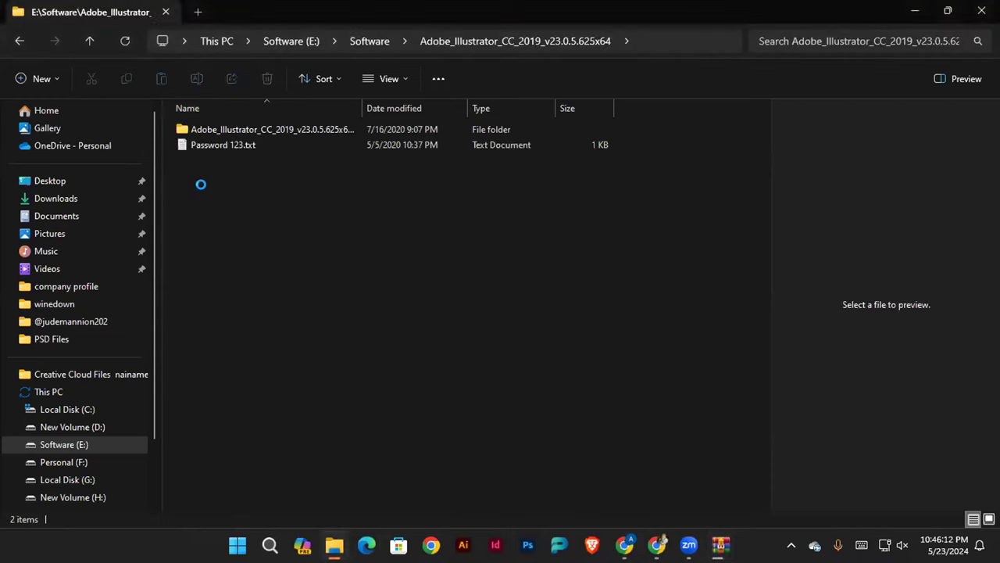
{"action": "double_click", "coordinate": [236, 130]}
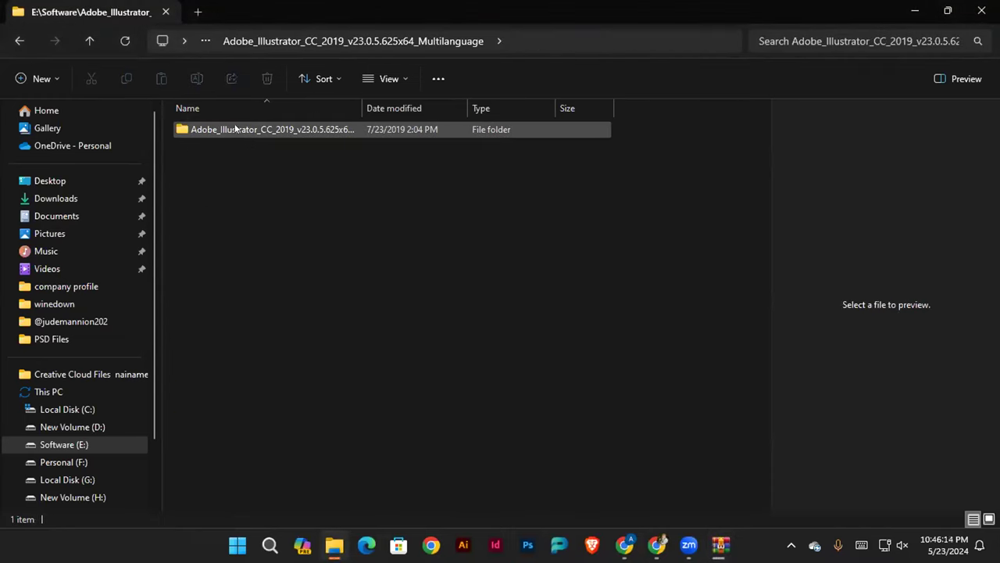
{"action": "left_click", "coordinate": [235, 131]}
{"action": "double_click", "coordinate": [235, 130]}
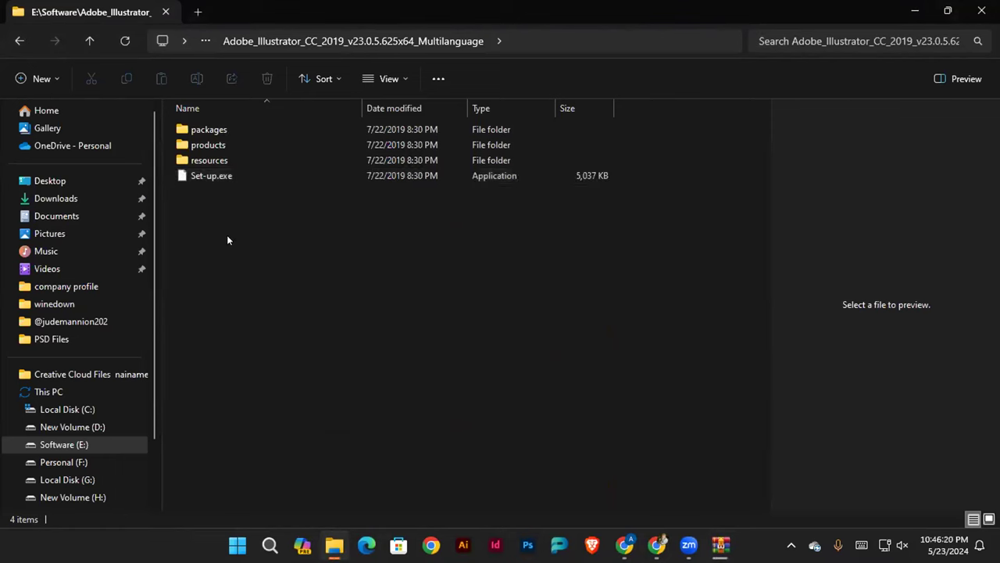
{"action": "double_click", "coordinate": [216, 174]}
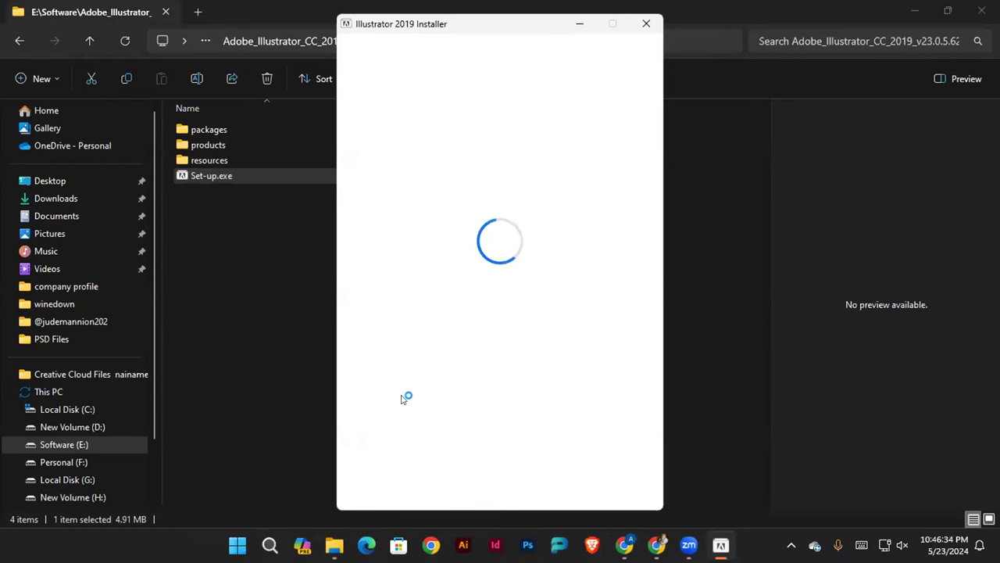
Start the Illustrator 2019 installation, then quit the installer after confirming.
{"action": "left_click", "coordinate": [498, 472]}
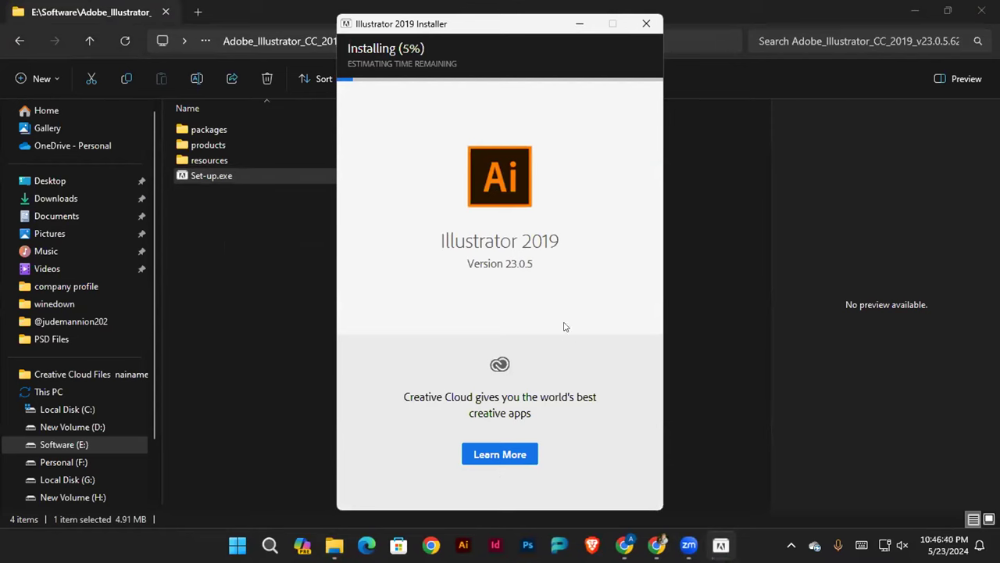
{"action": "left_click", "coordinate": [648, 28]}
{"action": "left_click", "coordinate": [451, 329]}
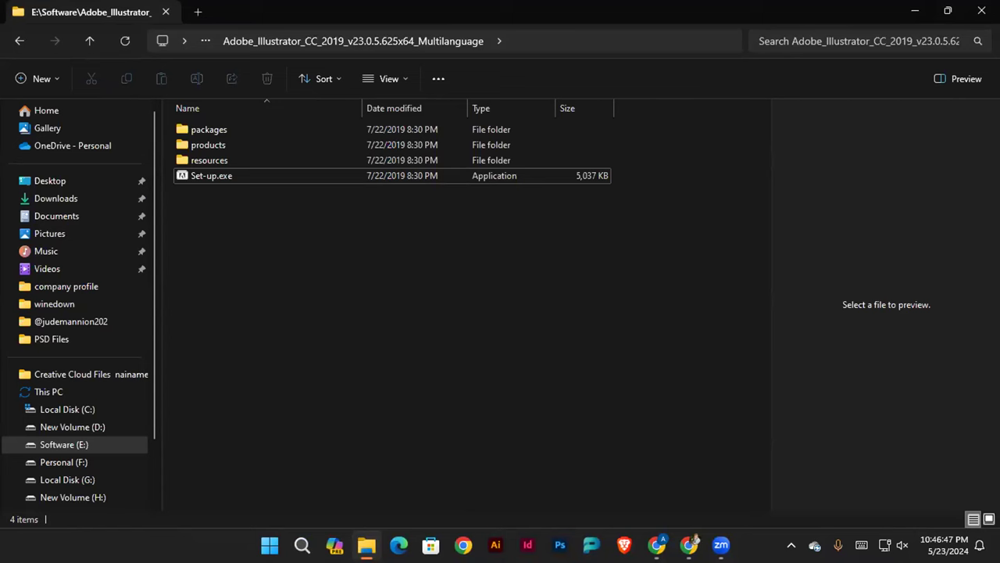
Close the WinRAR tab in Chrome and follow the group post's Google Drive link.
{"action": "key", "text": "alt+Tab"}
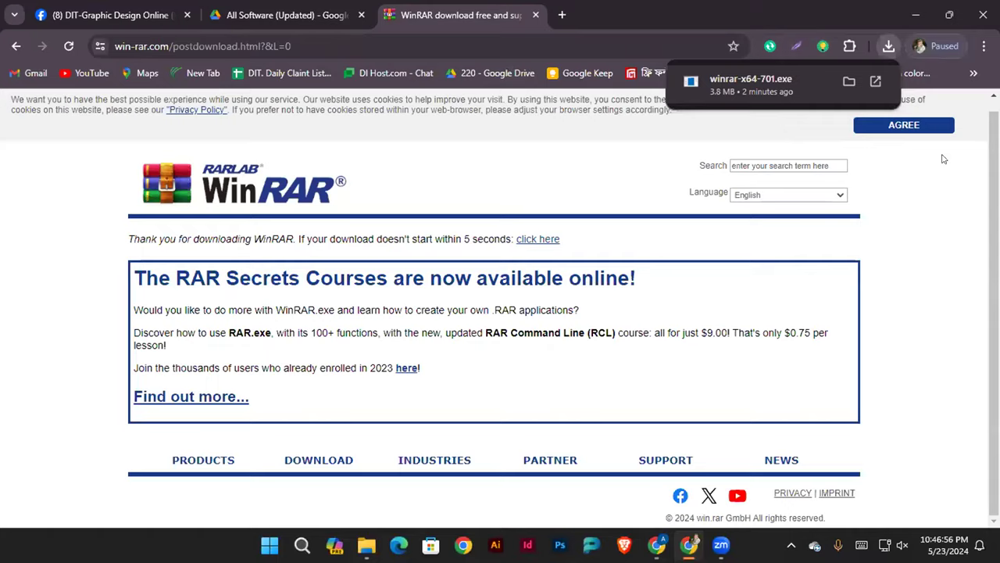
{"action": "middle_click", "coordinate": [453, 5]}
{"action": "scroll", "coordinate": [445, 374], "scroll_direction": "down", "scroll_amount": 4}
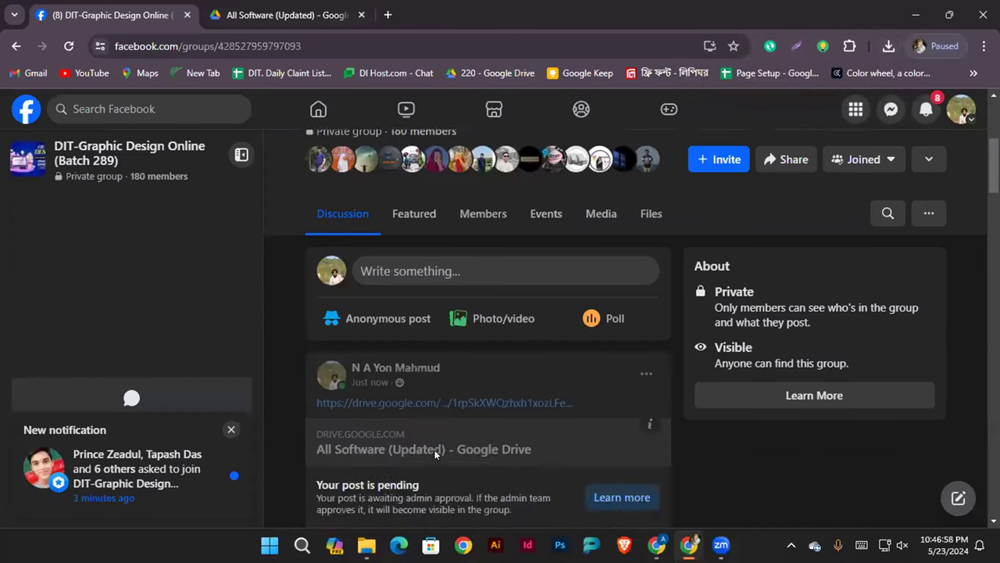
{"action": "scroll", "coordinate": [445, 375], "scroll_direction": "up", "scroll_amount": 4}
{"action": "scroll", "coordinate": [448, 380], "scroll_direction": "down", "scroll_amount": 2}
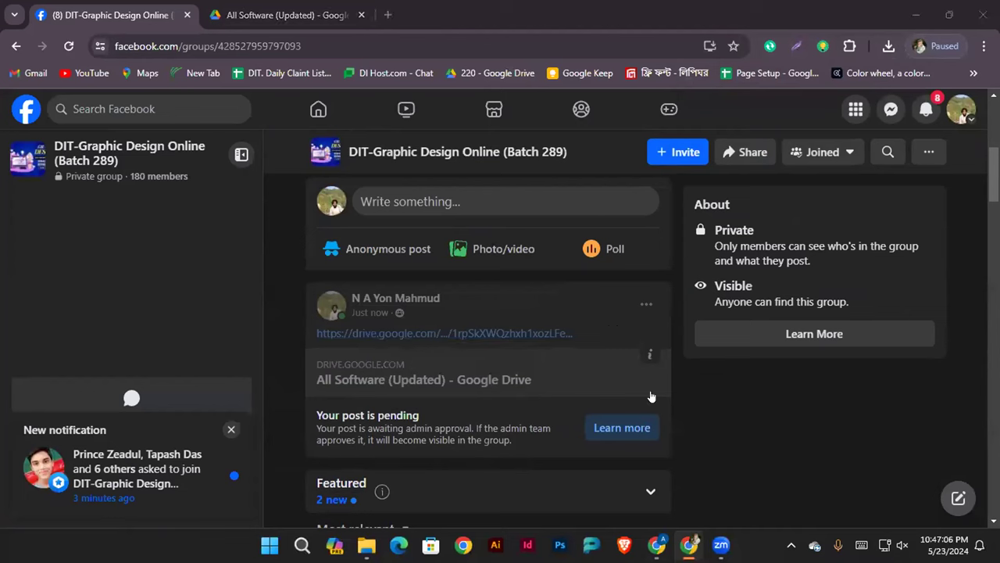
{"action": "left_click", "coordinate": [274, 311]}
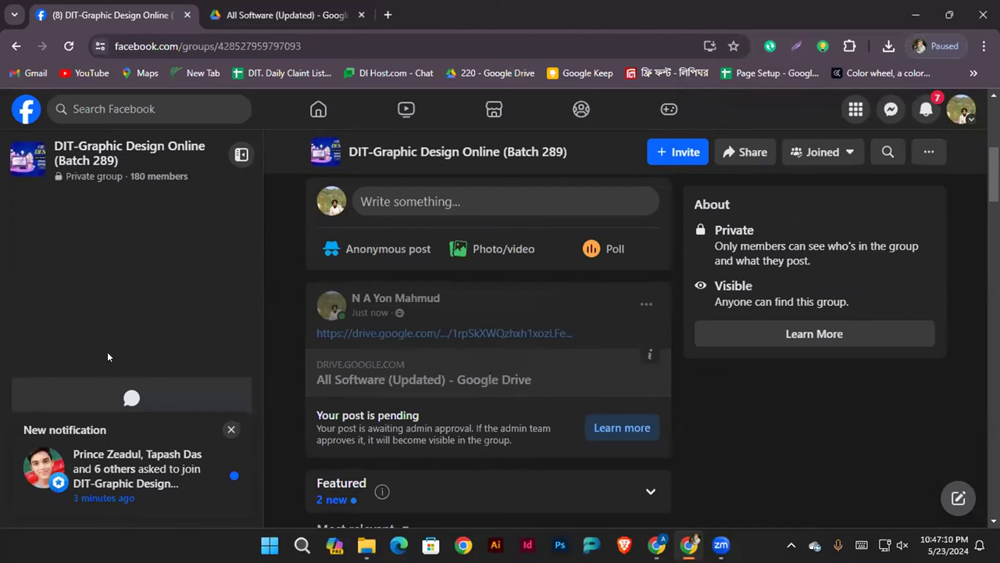
{"action": "left_click", "coordinate": [427, 336]}
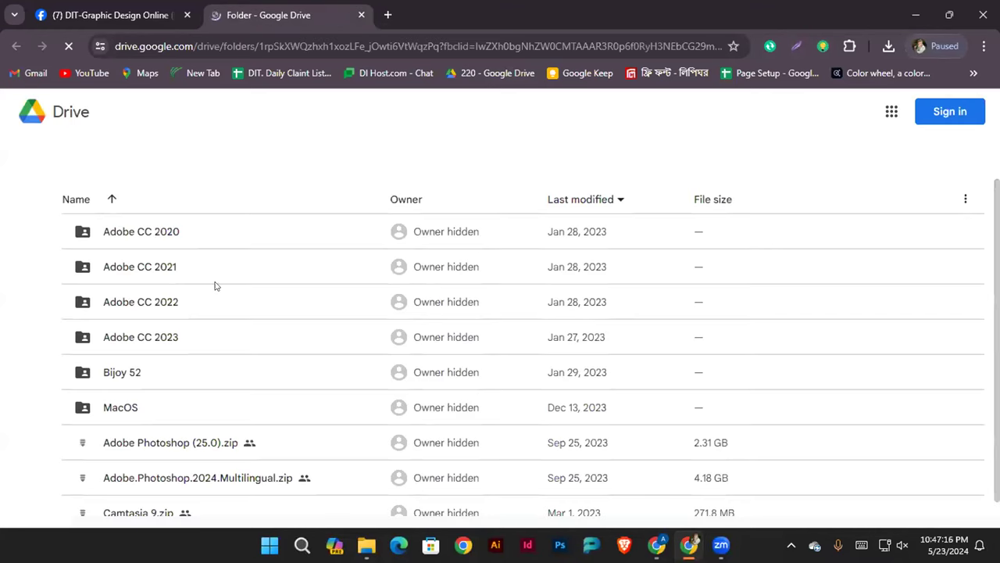
Browse Adobe CC 2020, then open Adobe CC 2021 and preview the Illustrator CC 2021 zip.
{"action": "double_click", "coordinate": [178, 236]}
{"action": "left_click", "coordinate": [16, 47]}
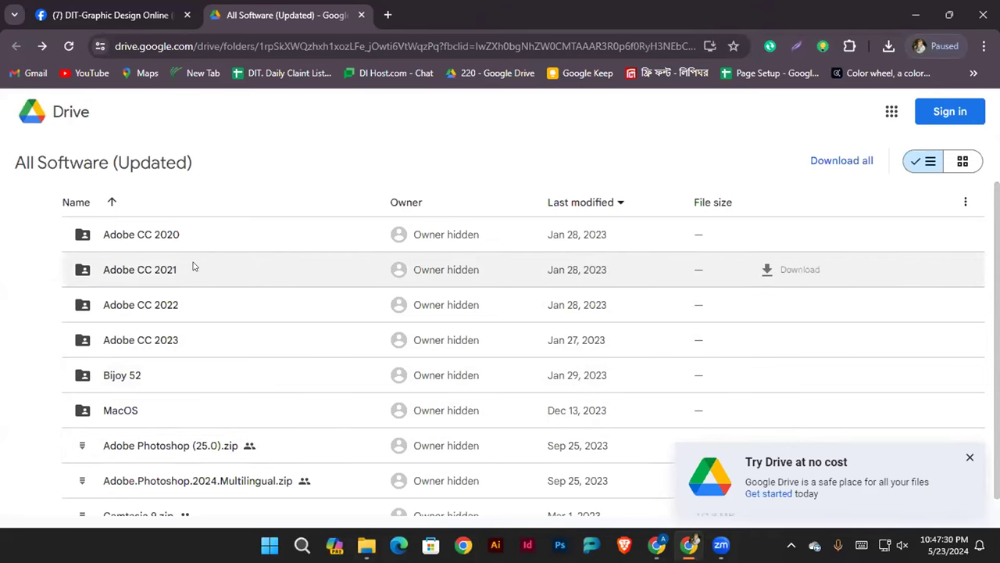
{"action": "double_click", "coordinate": [156, 274]}
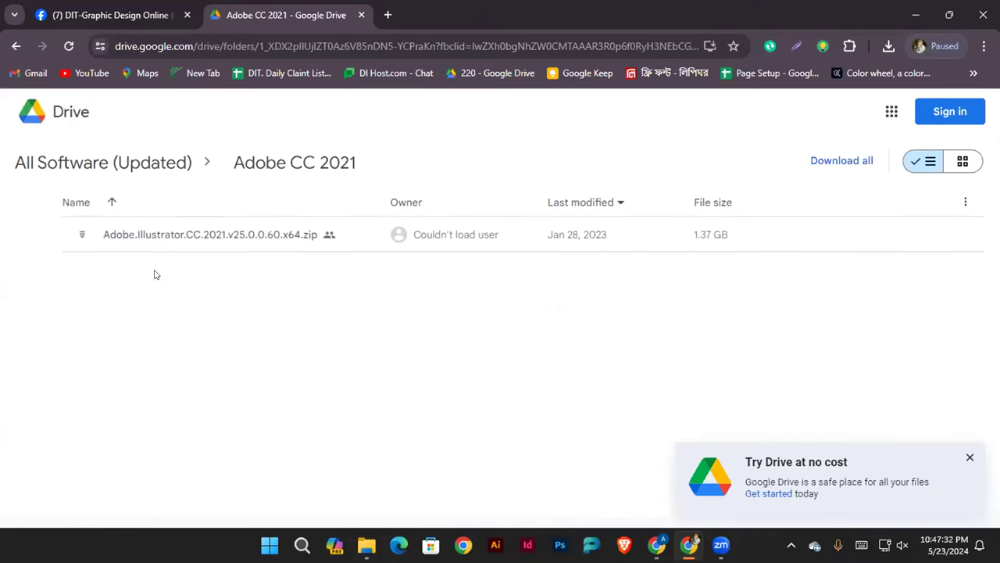
{"action": "double_click", "coordinate": [190, 237]}
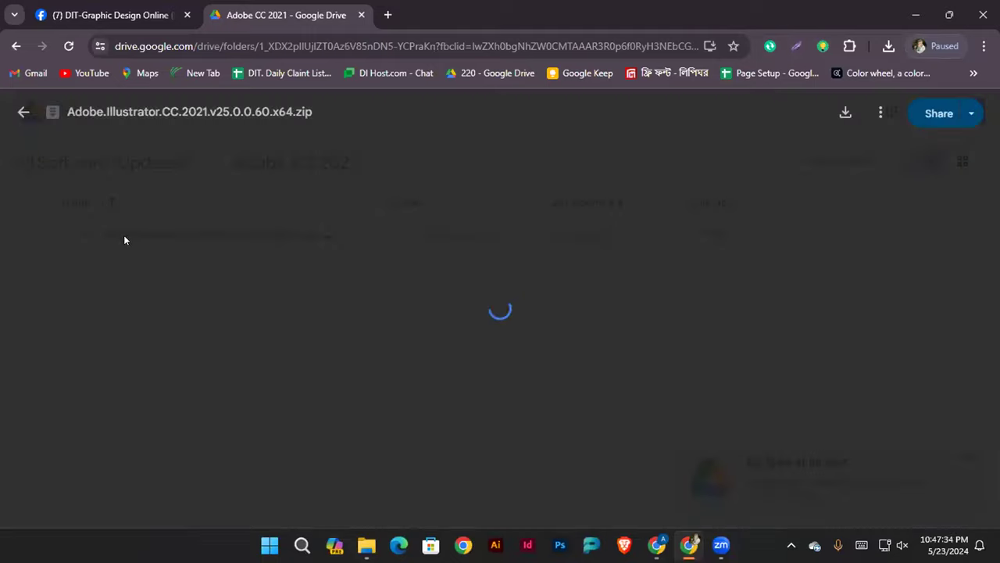
{"action": "left_click", "coordinate": [22, 116]}
{"action": "mouse_move", "coordinate": [714, 228]}
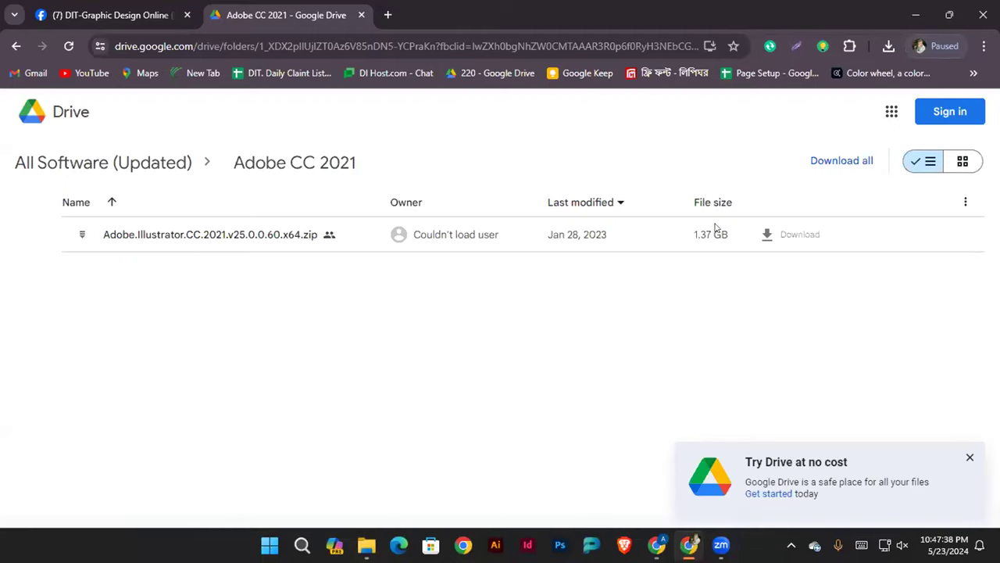
Download the 1.4 GB Illustrator CC 2021 zip anyway, pause it, and go back.
{"action": "left_click", "coordinate": [800, 235]}
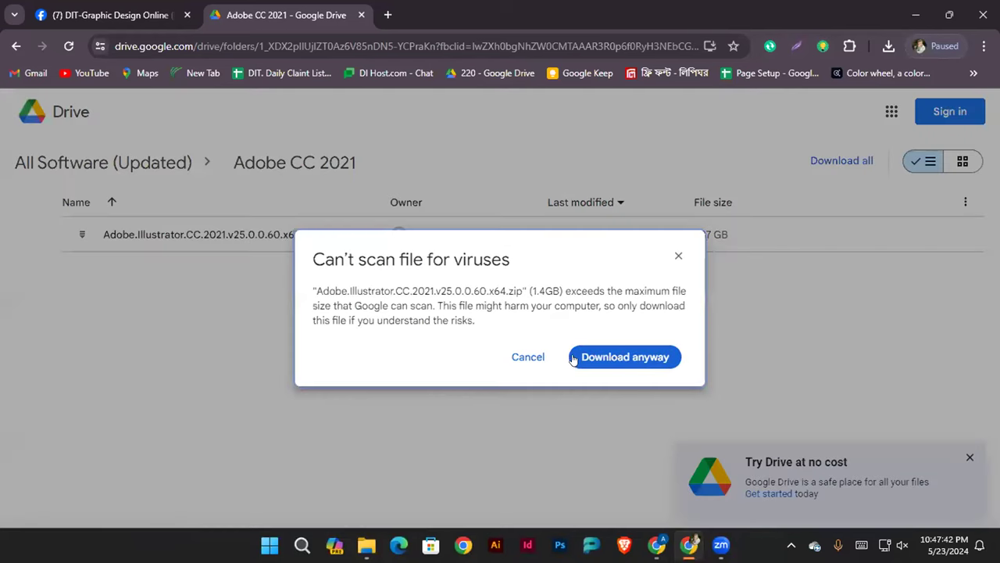
{"action": "left_click", "coordinate": [617, 359]}
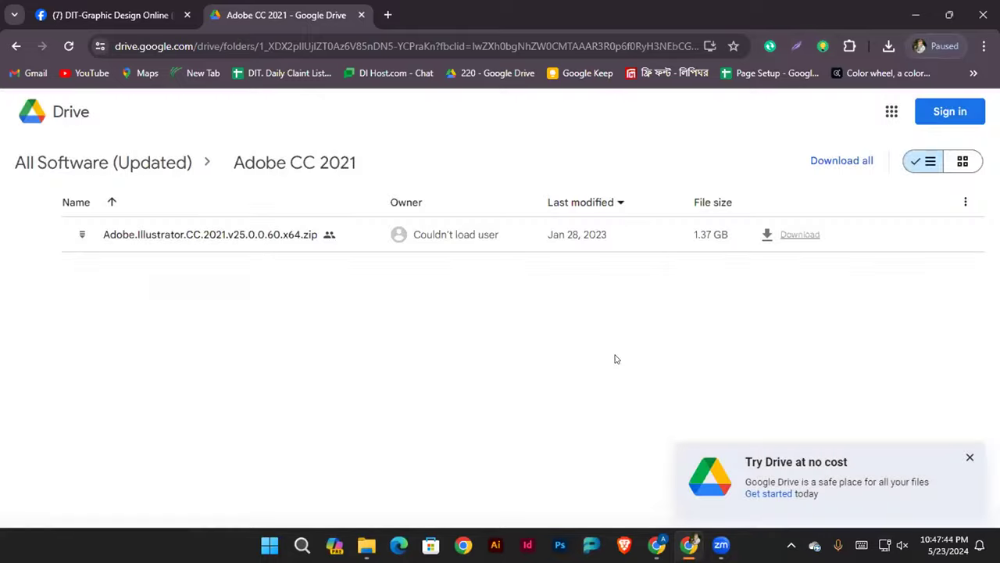
{"action": "left_click", "coordinate": [890, 46]}
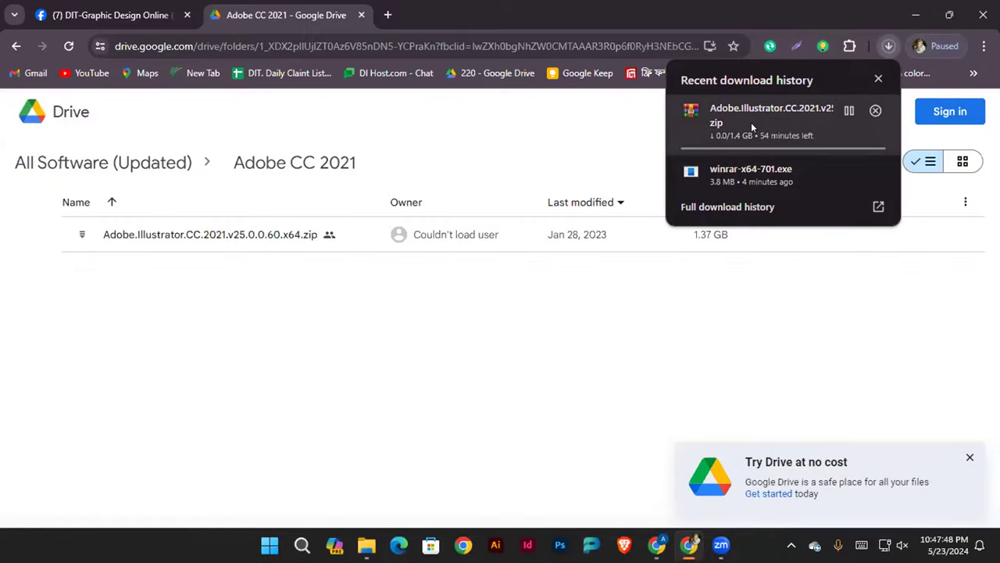
{"action": "left_click", "coordinate": [848, 110]}
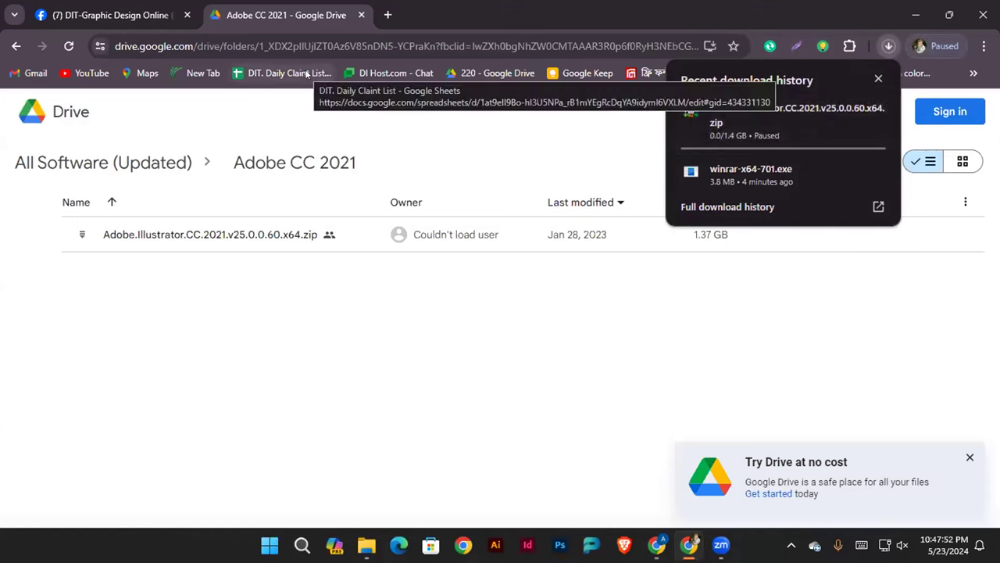
{"action": "left_click", "coordinate": [16, 46]}
Open the Adobe CC 2023 folder and briefly preview the 1.83 GB Illustrator zip.
{"action": "scroll", "coordinate": [212, 335], "scroll_direction": "down", "scroll_amount": 1}
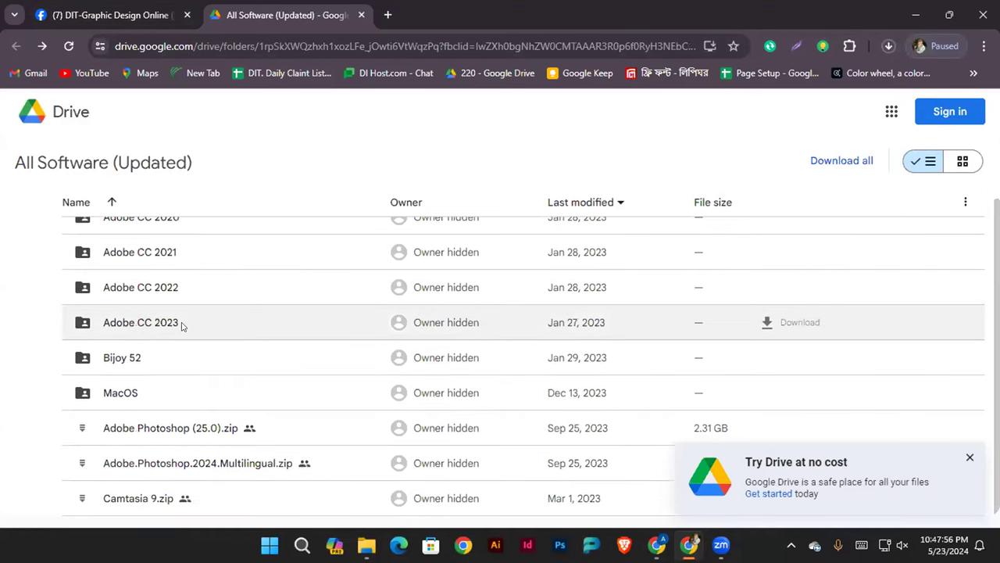
{"action": "double_click", "coordinate": [181, 327]}
{"action": "mouse_move", "coordinate": [207, 234]}
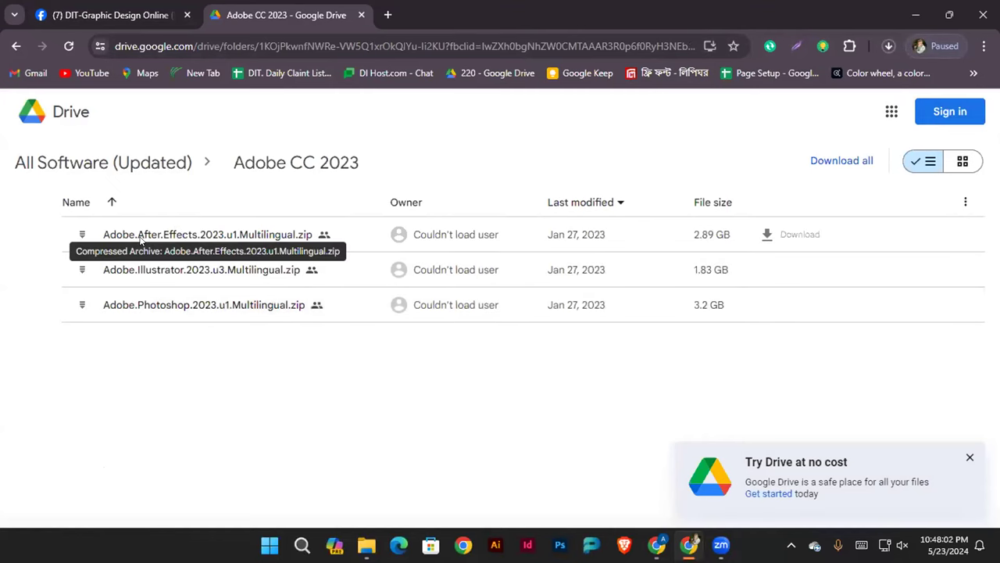
{"action": "double_click", "coordinate": [166, 270]}
{"action": "left_click", "coordinate": [23, 111]}
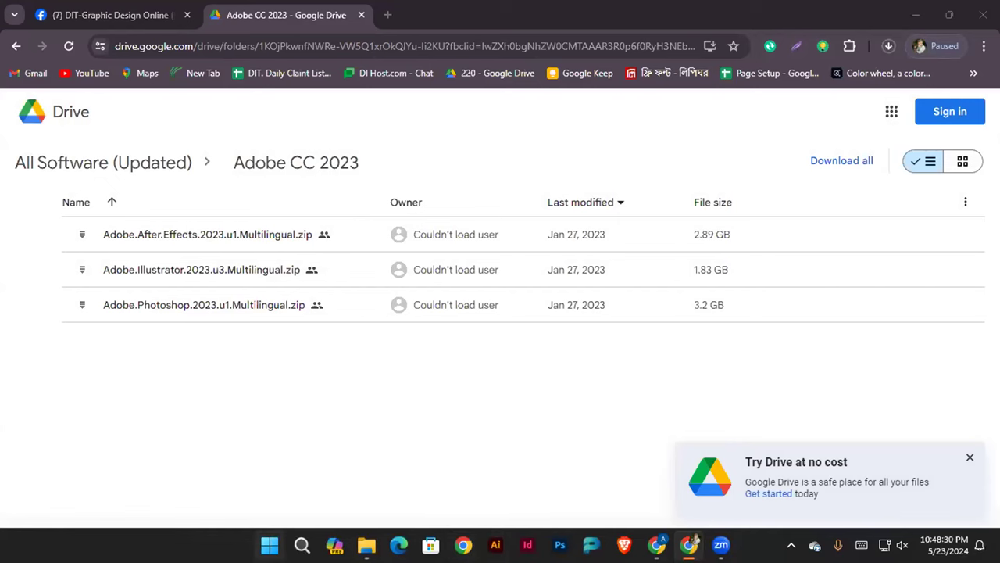
Open and scroll the Start menu, then dismiss it to return to the Adobe CC 2023 folder.
{"action": "left_click", "coordinate": [270, 544]}
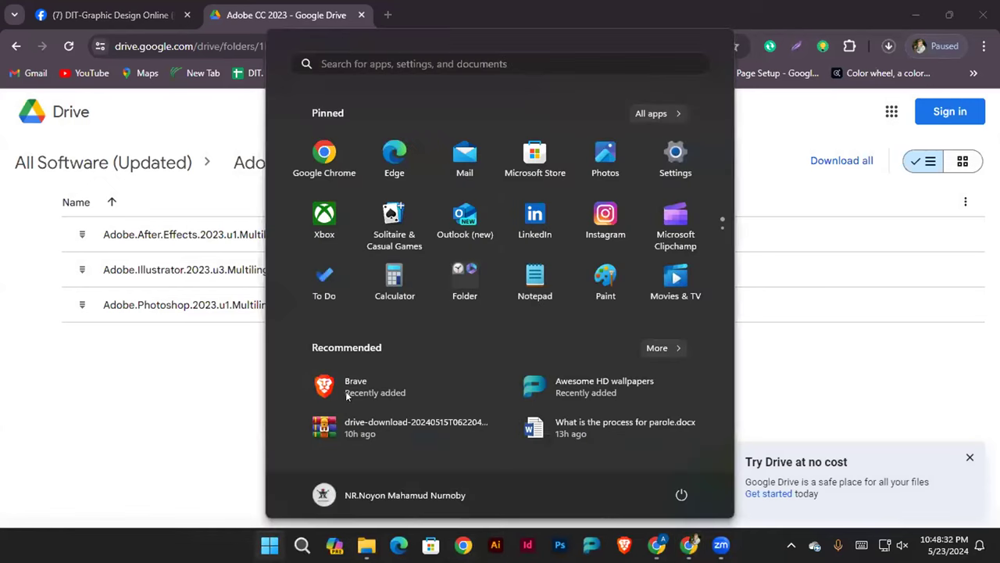
{"action": "scroll", "coordinate": [460, 234], "scroll_direction": "down", "scroll_amount": 1}
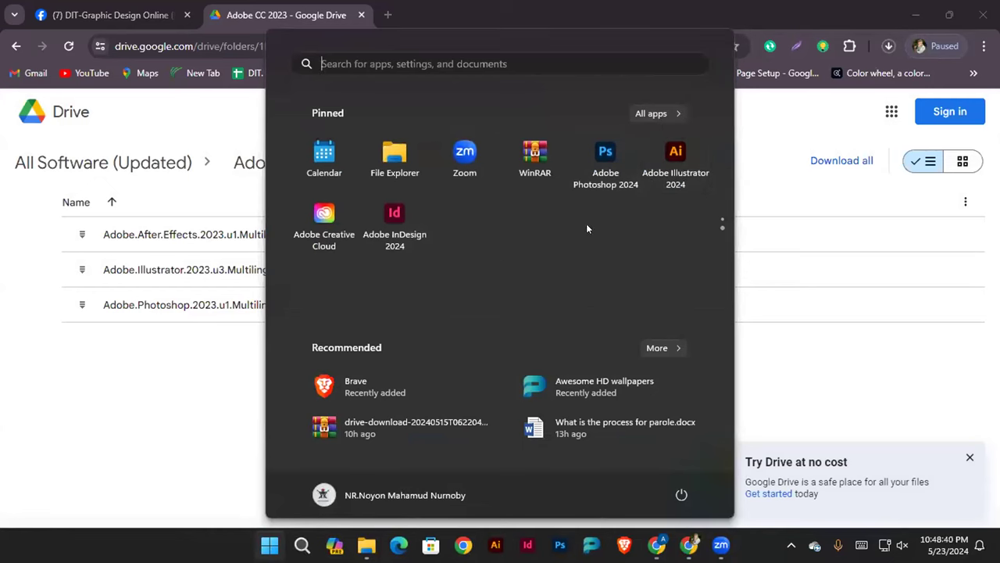
{"action": "scroll", "coordinate": [585, 219], "scroll_direction": "up", "scroll_amount": 1}
{"action": "left_click", "coordinate": [136, 382]}
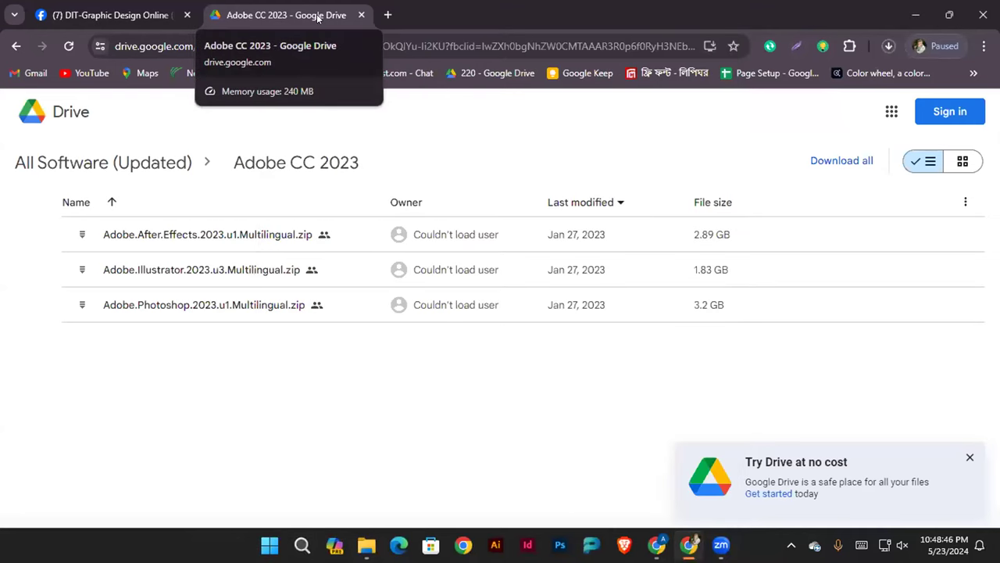
Switch to the Facebook group page, scroll through it, and reload.
{"action": "left_click", "coordinate": [102, 9]}
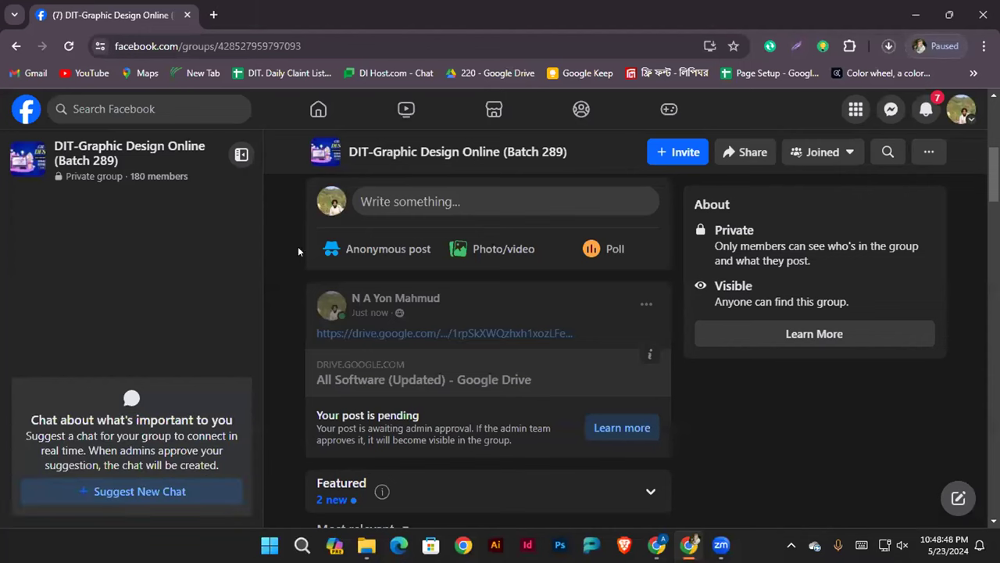
{"action": "scroll", "coordinate": [572, 193], "scroll_direction": "up", "scroll_amount": 5}
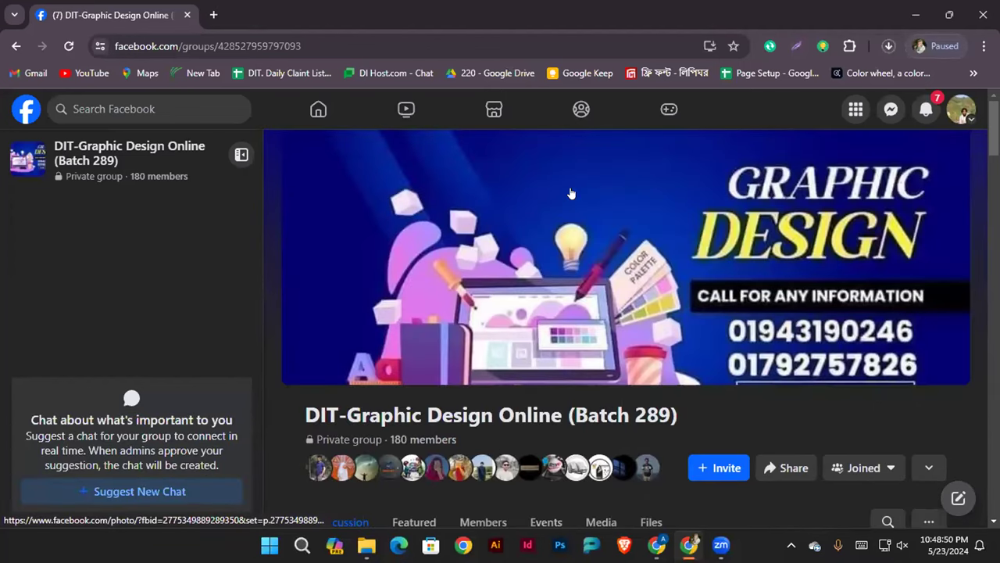
{"action": "scroll", "coordinate": [705, 277], "scroll_direction": "down", "scroll_amount": 2}
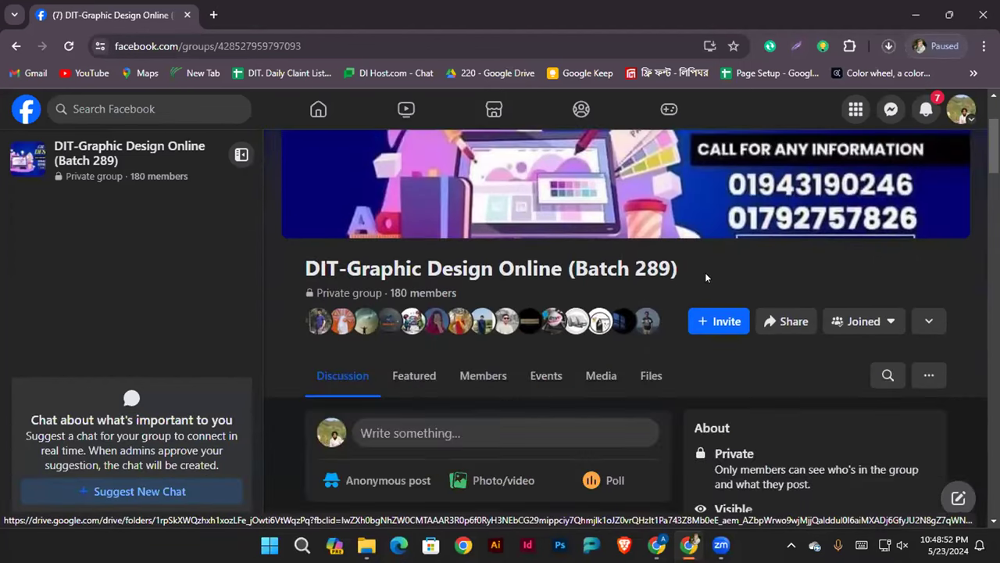
{"action": "scroll", "coordinate": [533, 344], "scroll_direction": "down", "scroll_amount": 4}
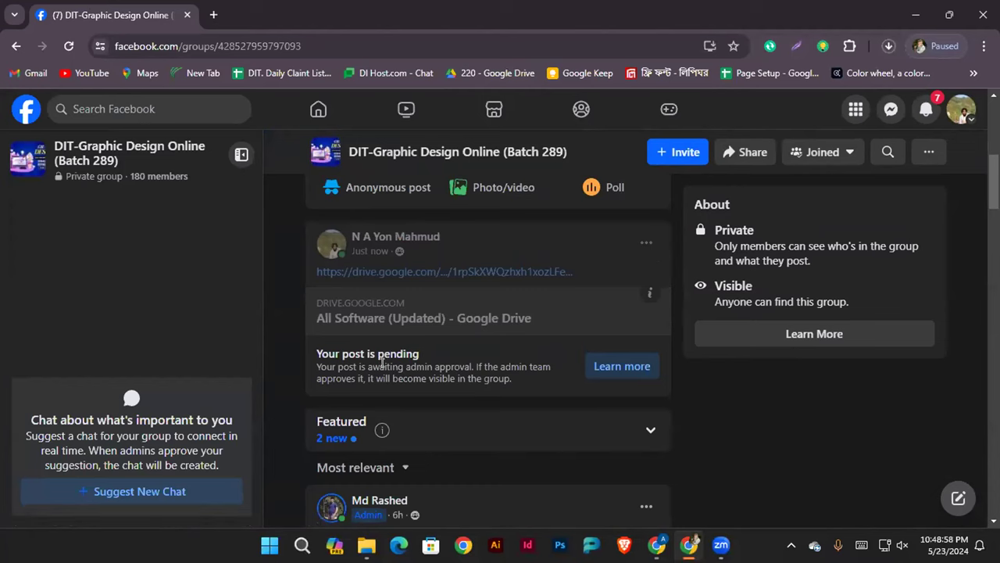
{"action": "scroll", "coordinate": [382, 364], "scroll_direction": "up", "scroll_amount": 2}
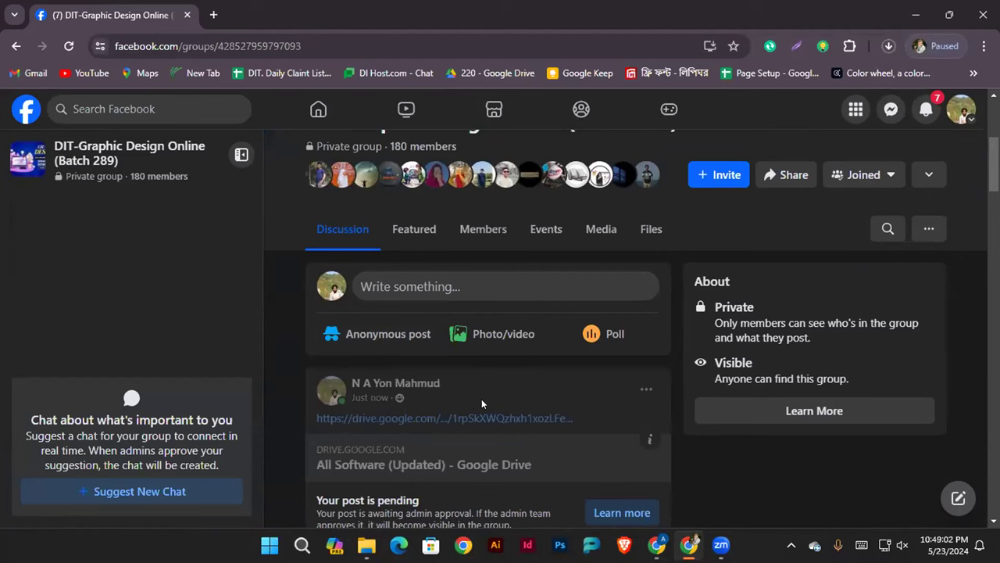
{"action": "scroll", "coordinate": [336, 273], "scroll_direction": "up", "scroll_amount": 4}
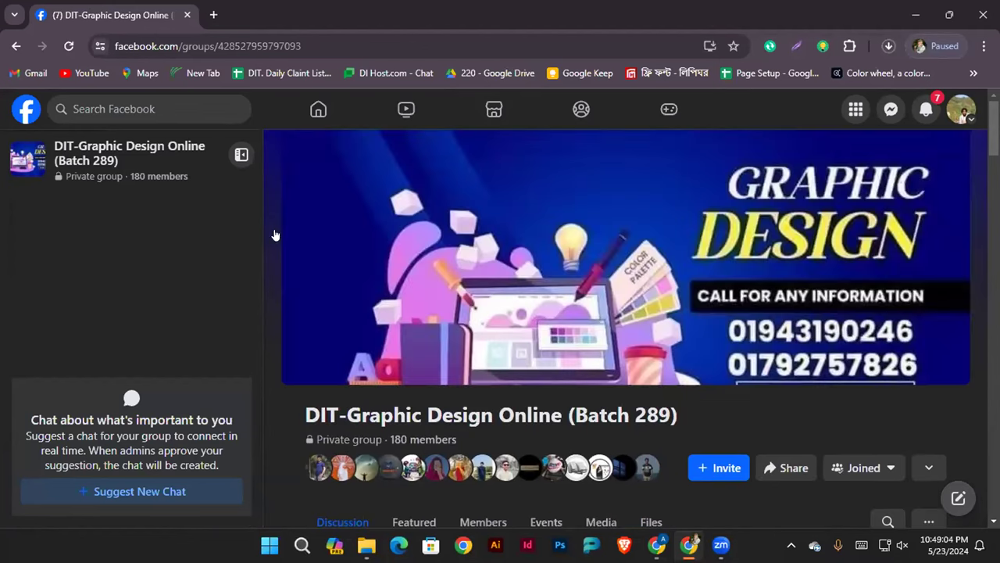
{"action": "left_click", "coordinate": [69, 47]}
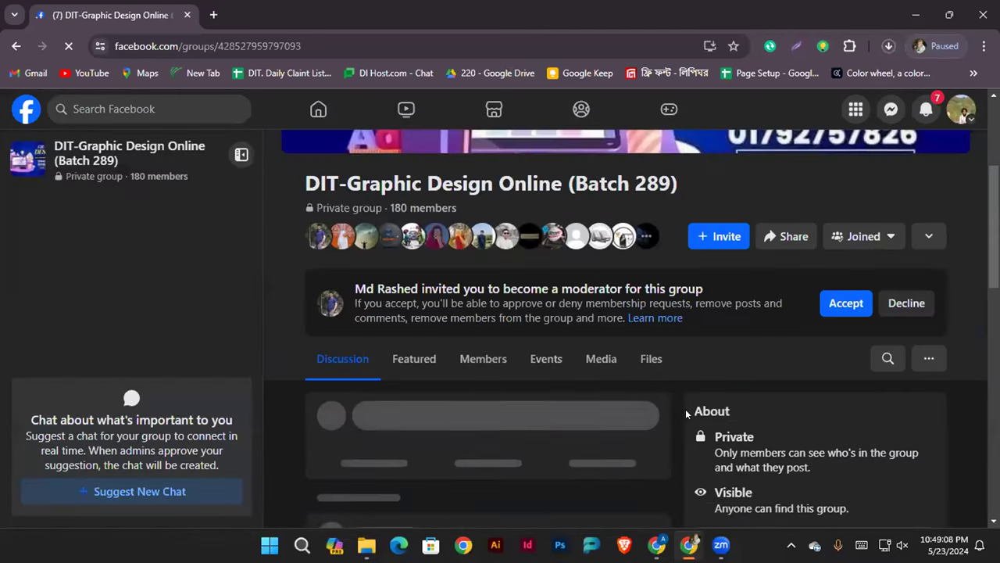
Accept the invitation to moderate the group and reload to refresh permissions.
{"action": "left_click", "coordinate": [844, 303]}
{"action": "scroll", "coordinate": [535, 291], "scroll_direction": "down", "scroll_amount": 3}
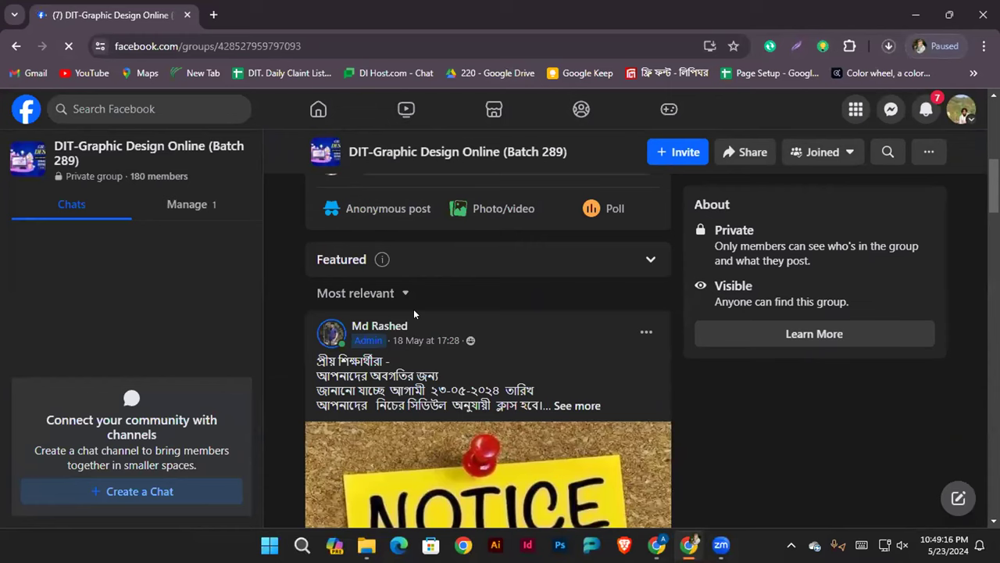
{"action": "left_click", "coordinate": [68, 47]}
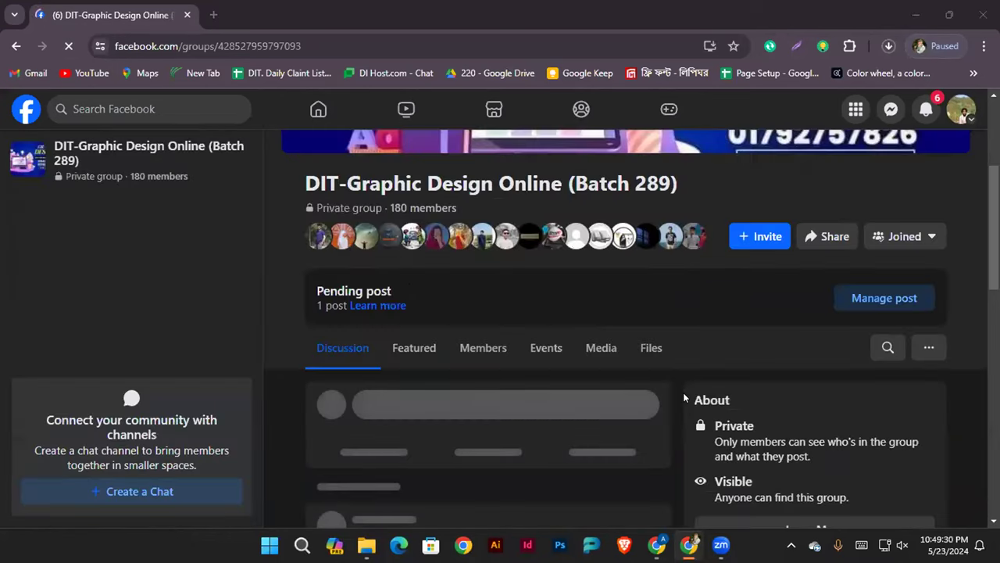
{"action": "scroll", "coordinate": [561, 320], "scroll_direction": "down", "scroll_amount": 1}
{"action": "scroll", "coordinate": [561, 321], "scroll_direction": "down", "scroll_amount": 3}
{"action": "scroll", "coordinate": [528, 318], "scroll_direction": "down", "scroll_amount": 4}
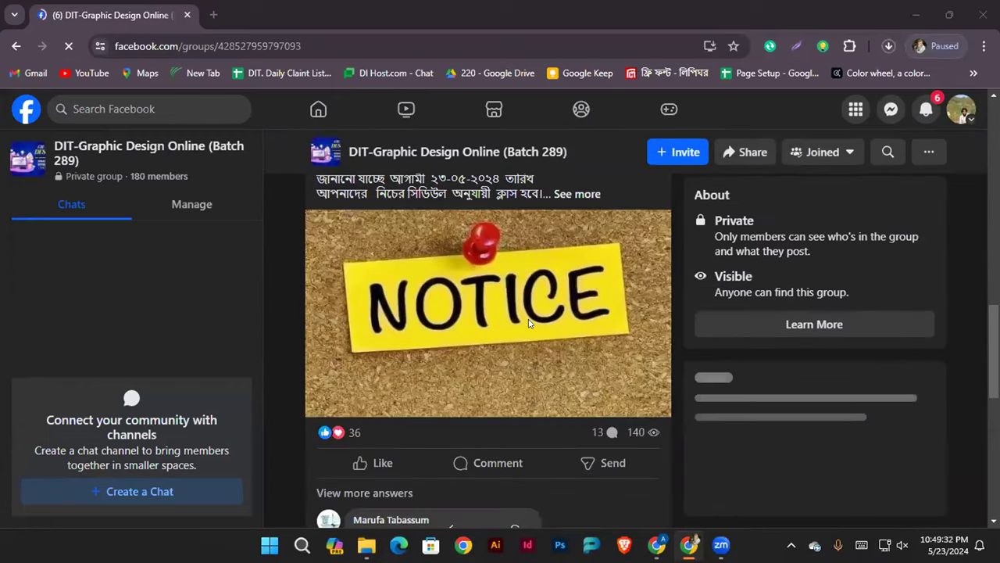
{"action": "scroll", "coordinate": [528, 316], "scroll_direction": "down", "scroll_amount": 4}
{"action": "scroll", "coordinate": [528, 315], "scroll_direction": "down", "scroll_amount": 2}
{"action": "scroll", "coordinate": [528, 311], "scroll_direction": "up", "scroll_amount": 5}
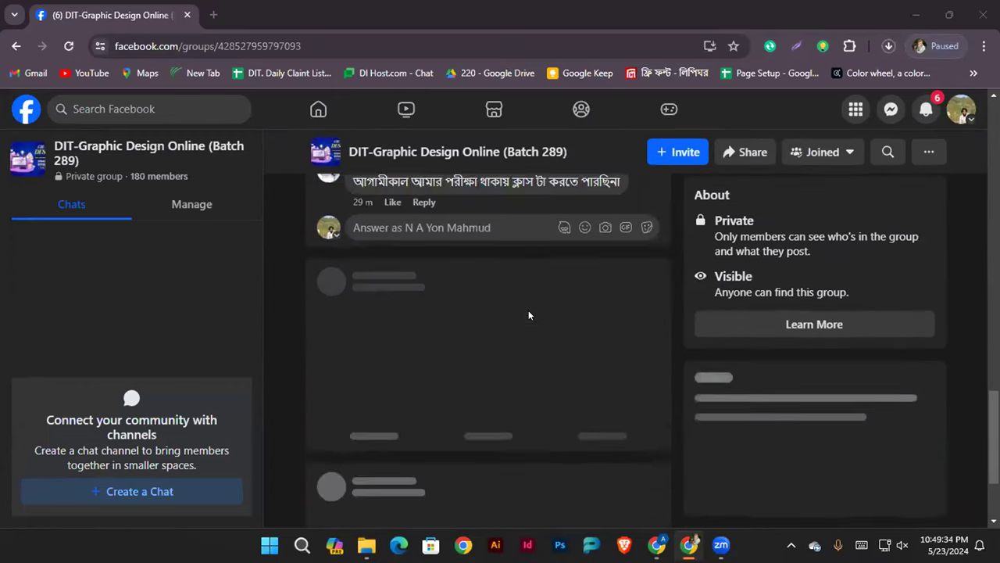
Check your own content and removed posts in the group, then return to its main page.
{"action": "left_click", "coordinate": [928, 151]}
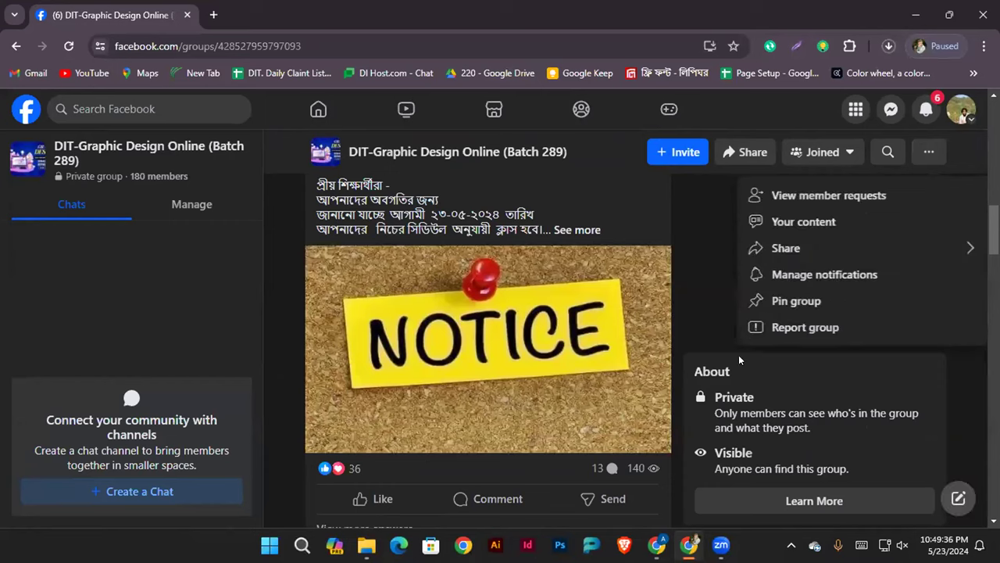
{"action": "left_click", "coordinate": [785, 222]}
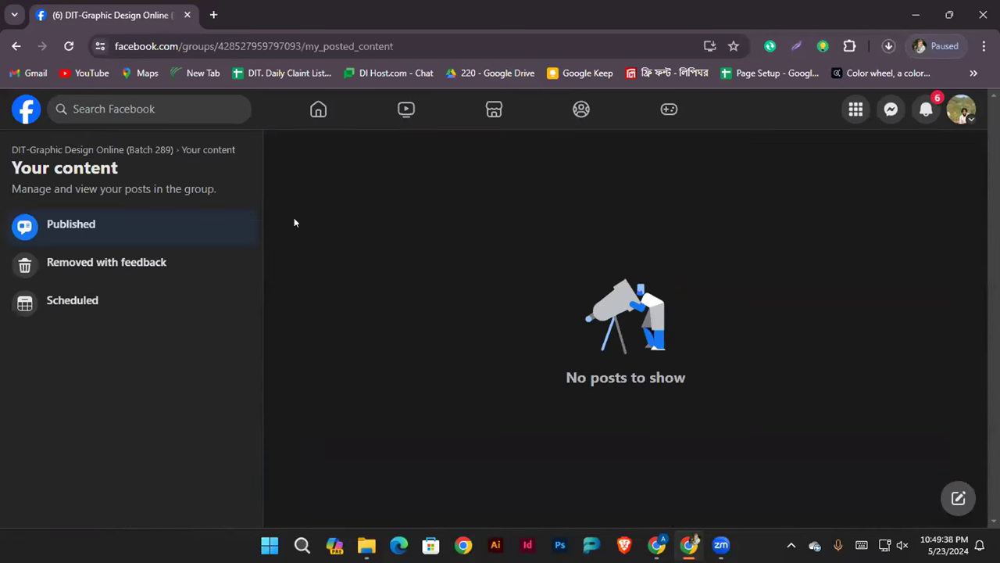
{"action": "left_click", "coordinate": [91, 262]}
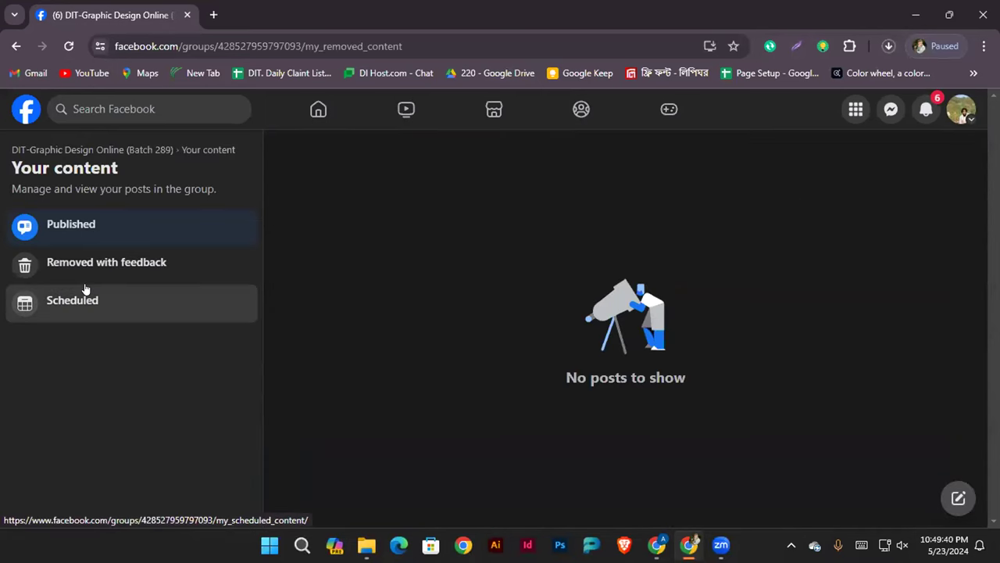
{"action": "left_click", "coordinate": [50, 150]}
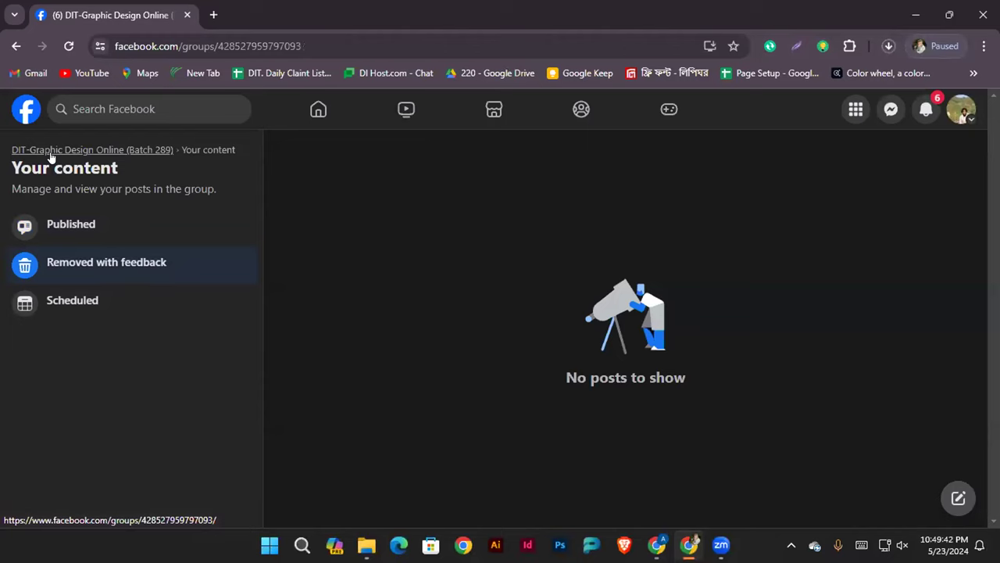
{"action": "scroll", "coordinate": [439, 304], "scroll_direction": "down", "scroll_amount": 4}
{"action": "scroll", "coordinate": [439, 303], "scroll_direction": "up", "scroll_amount": 4}
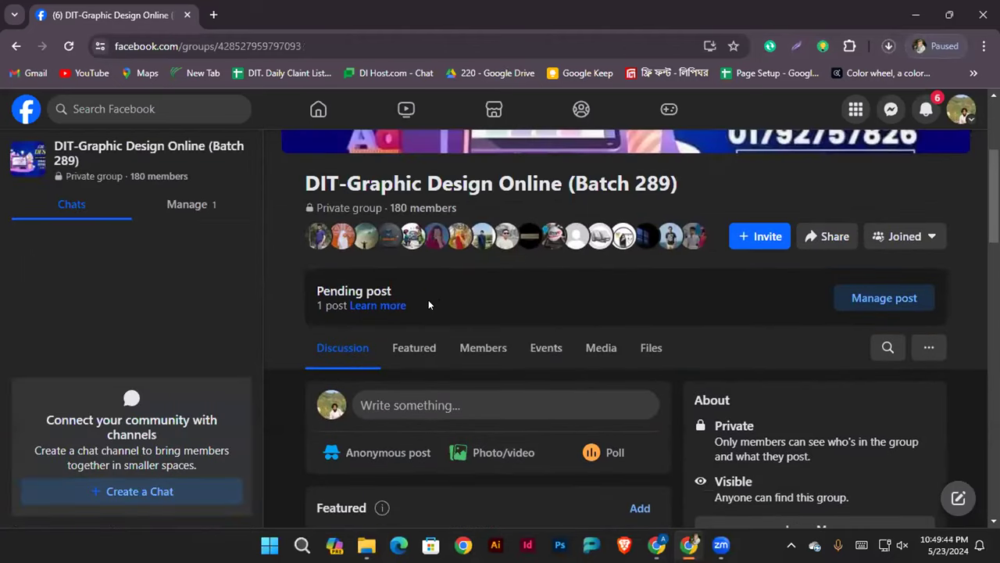
Reopen the DIT-Graphic Design Online (Batch 289) group from the news feed's recent searches.
{"action": "left_click", "coordinate": [863, 298]}
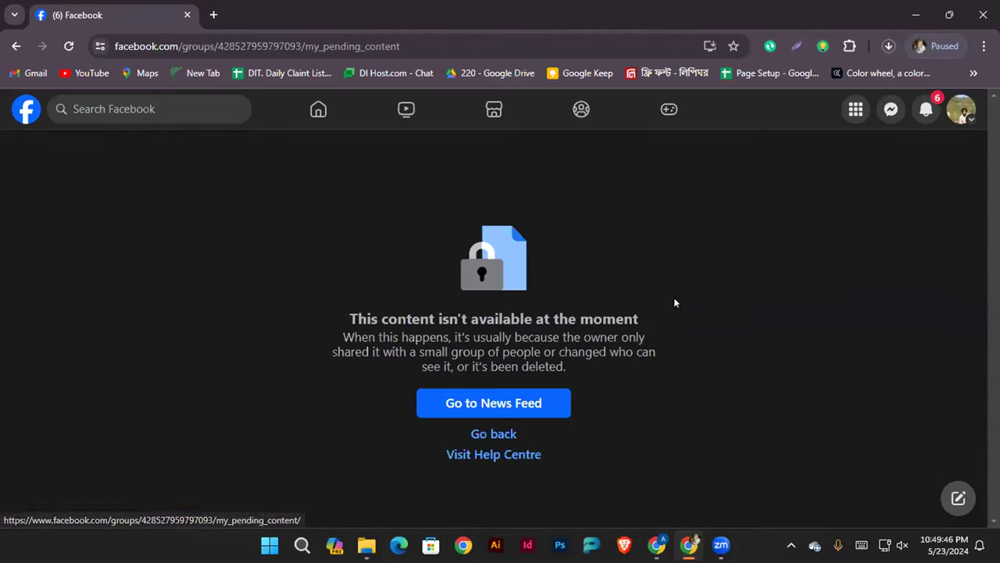
{"action": "left_click", "coordinate": [480, 401]}
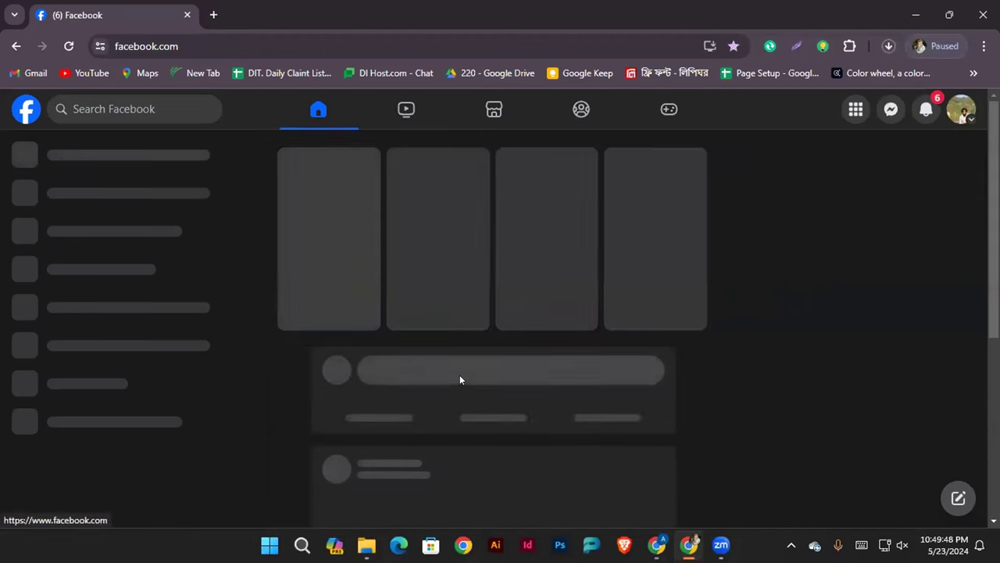
{"action": "left_click", "coordinate": [103, 109]}
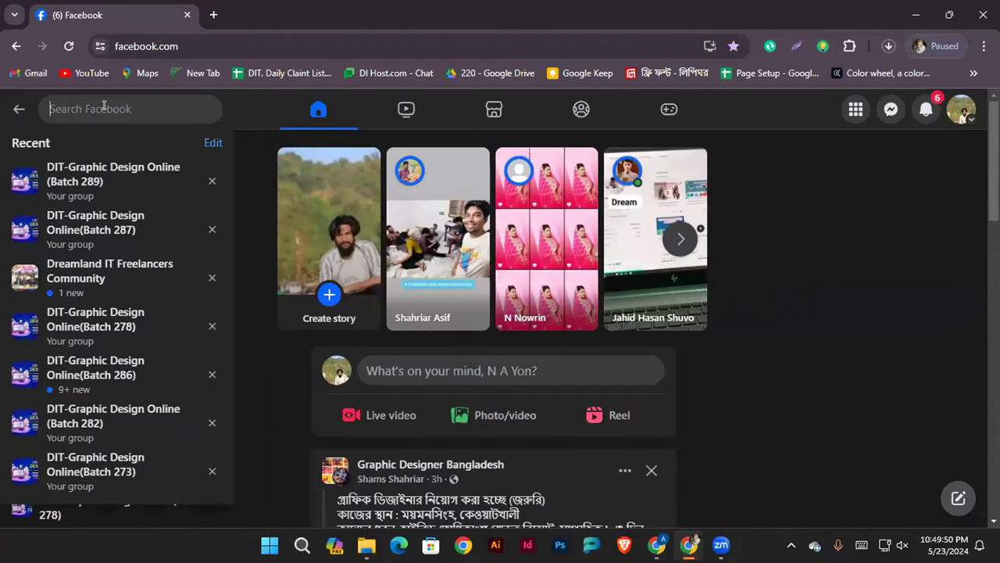
{"action": "left_click", "coordinate": [108, 180]}
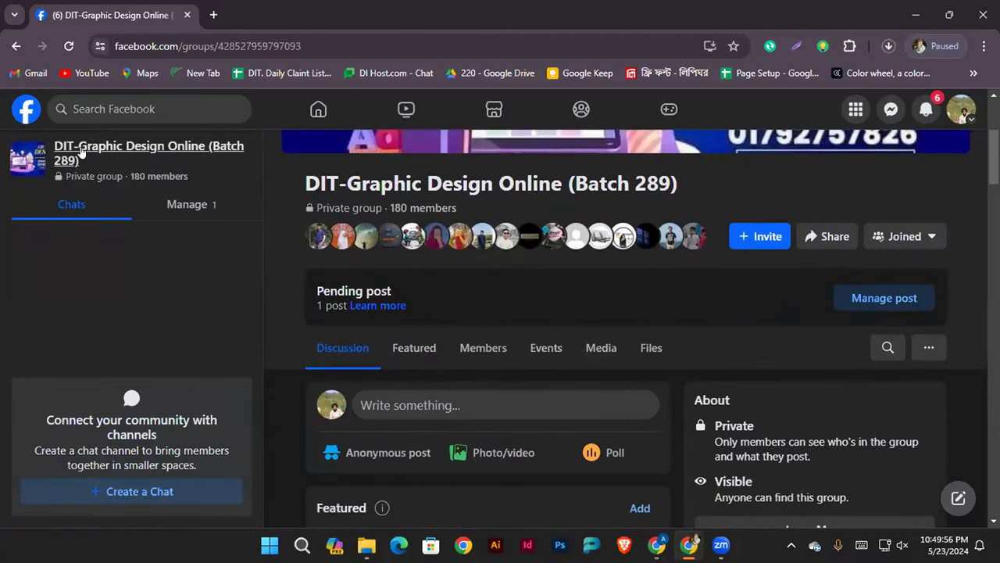
Reload the Batch 289 group page, scroll the feed, and return to the top.
{"action": "left_click", "coordinate": [86, 153]}
{"action": "scroll", "coordinate": [729, 440], "scroll_direction": "down", "scroll_amount": 2}
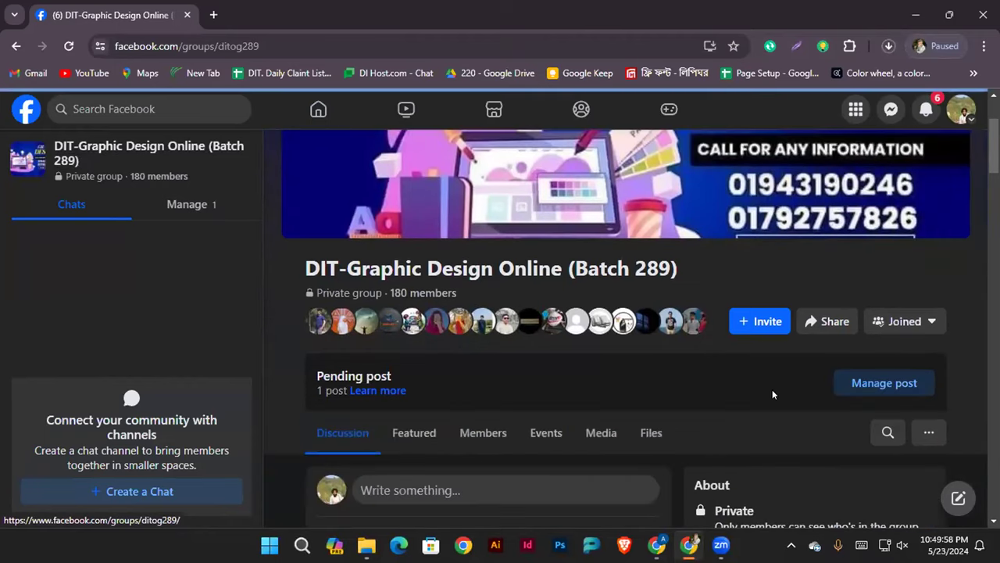
{"action": "scroll", "coordinate": [772, 389], "scroll_direction": "down", "scroll_amount": 2}
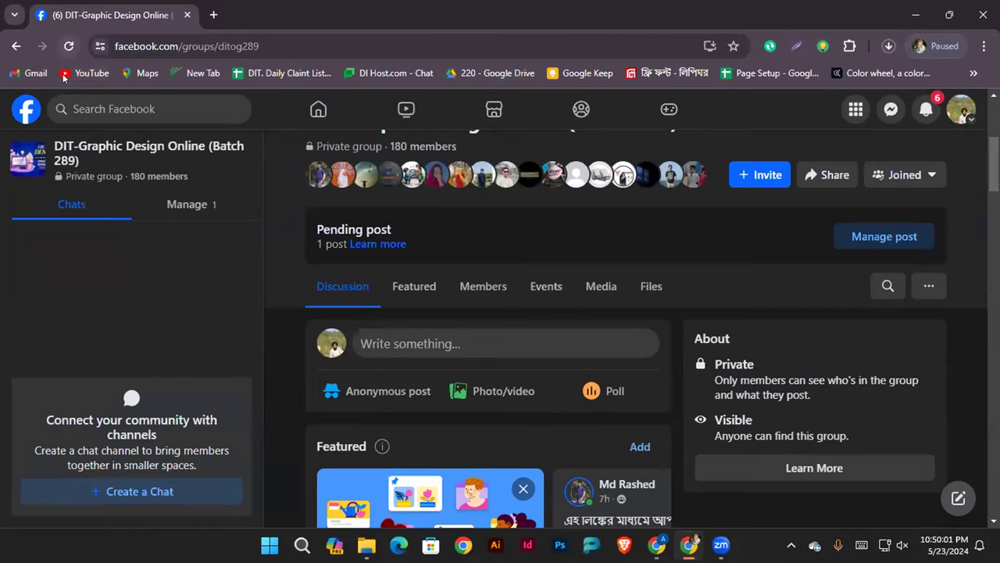
{"action": "key", "text": "F5"}
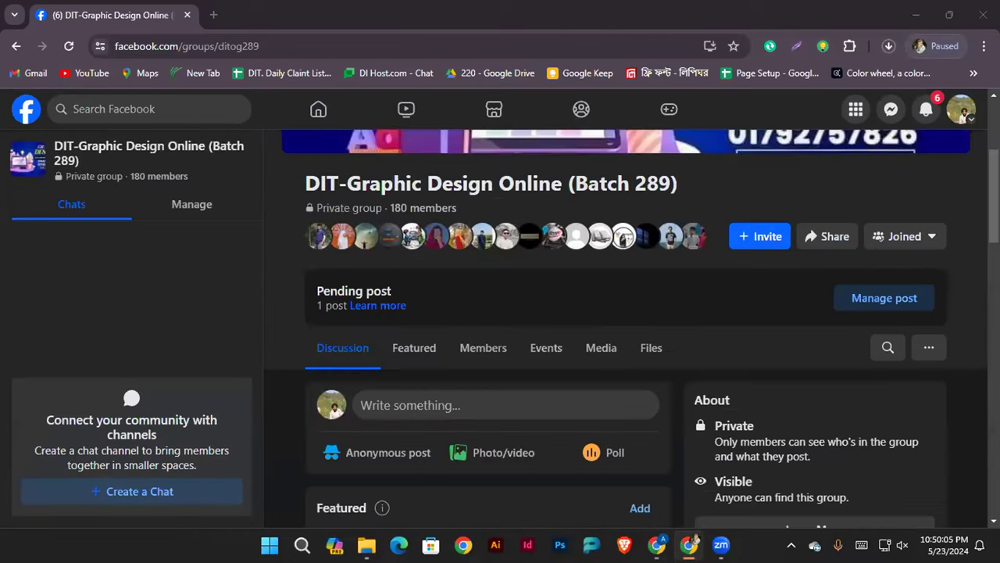
{"action": "scroll", "coordinate": [354, 319], "scroll_direction": "down", "scroll_amount": 3}
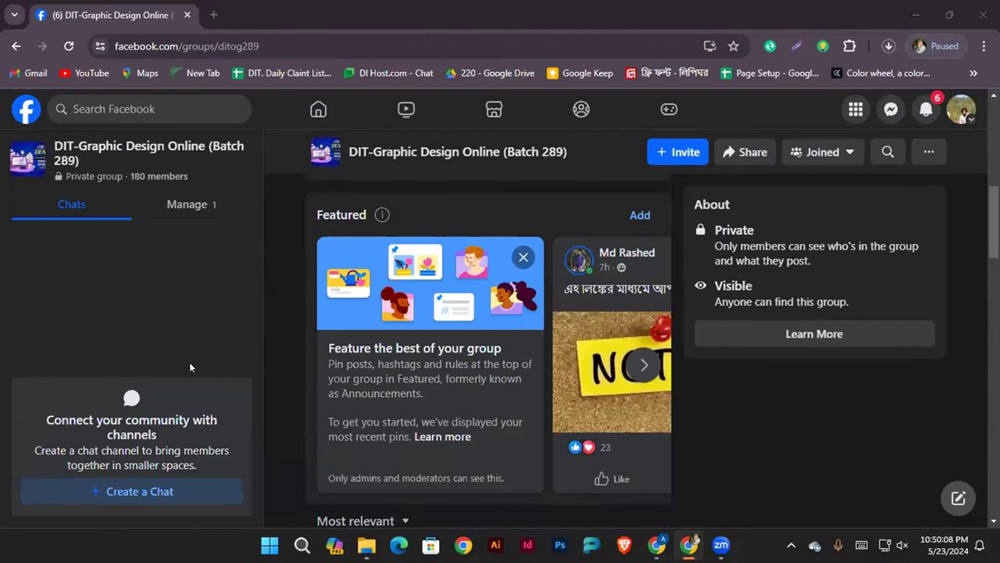
{"action": "scroll", "coordinate": [563, 344], "scroll_direction": "down", "scroll_amount": 3}
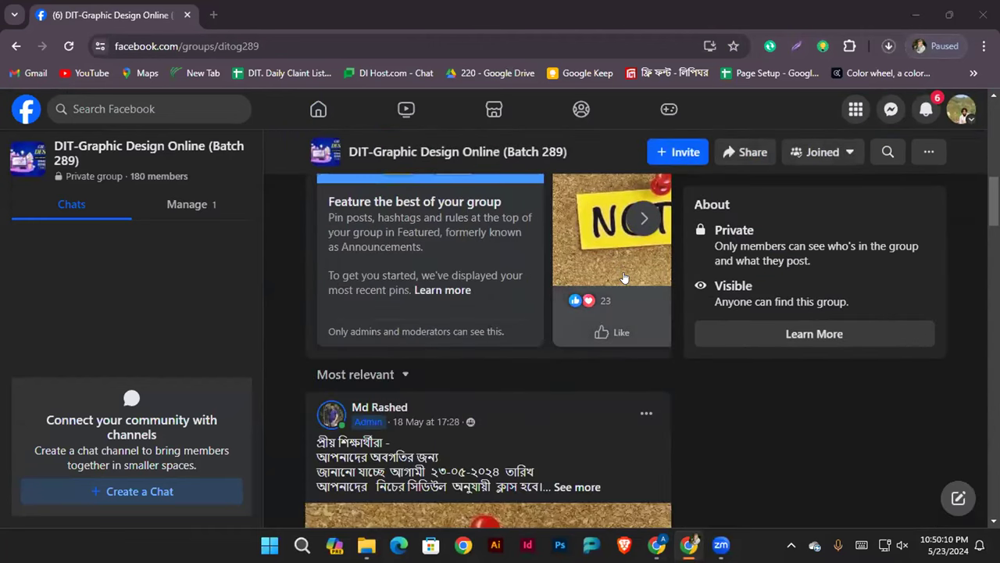
{"action": "scroll", "coordinate": [624, 277], "scroll_direction": "down", "scroll_amount": 5}
{"action": "key", "text": "Home"}
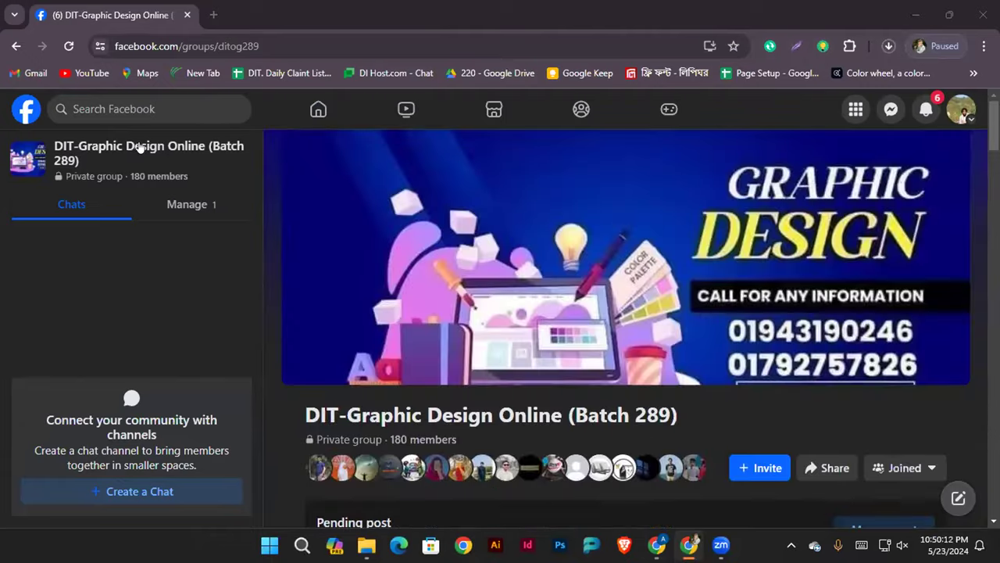
Approve the pending Google Drive link post under Manage > Pending approvals.
{"action": "left_click", "coordinate": [187, 204]}
{"action": "scroll", "coordinate": [133, 320], "scroll_direction": "down", "scroll_amount": 2}
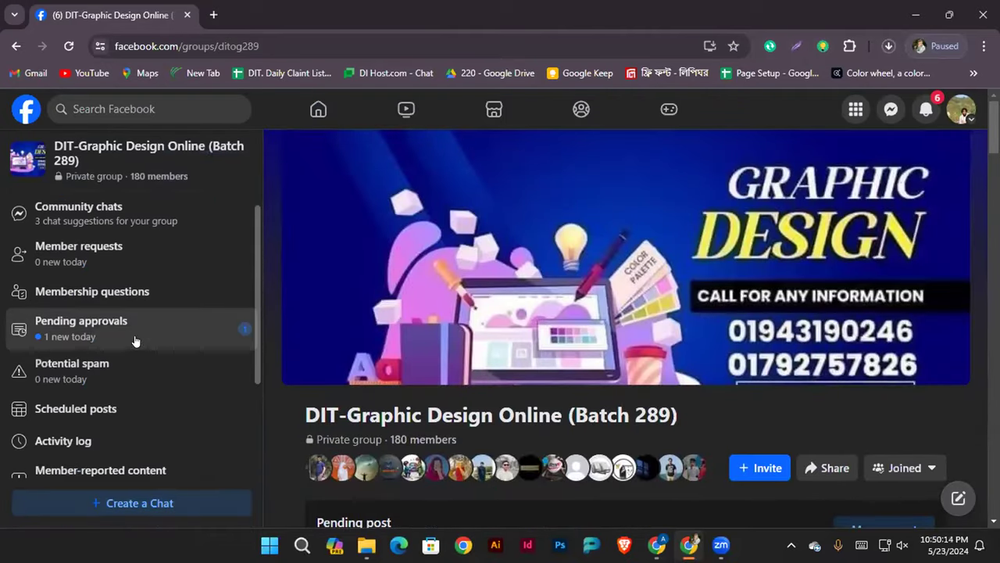
{"action": "left_click", "coordinate": [116, 334]}
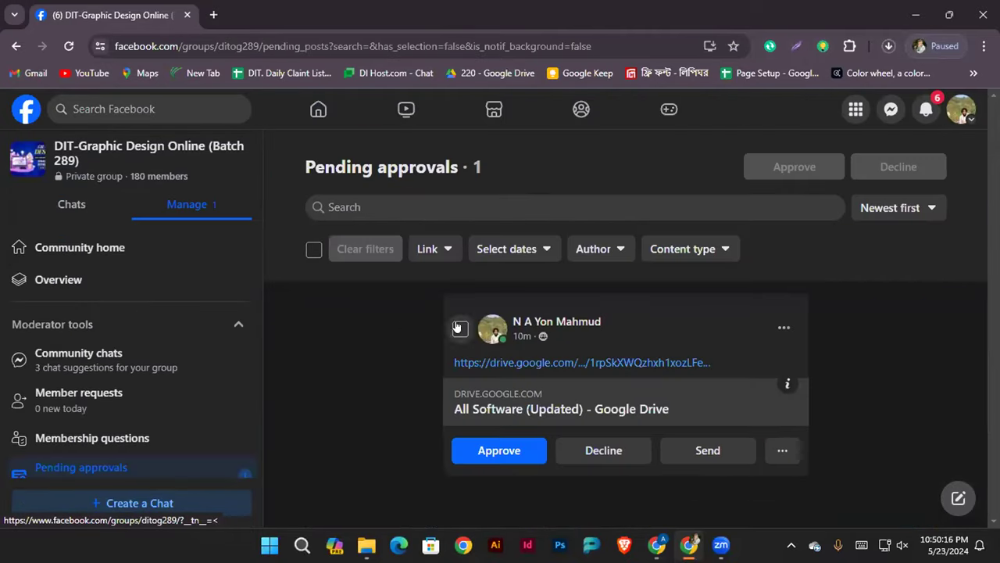
{"action": "left_click", "coordinate": [499, 451]}
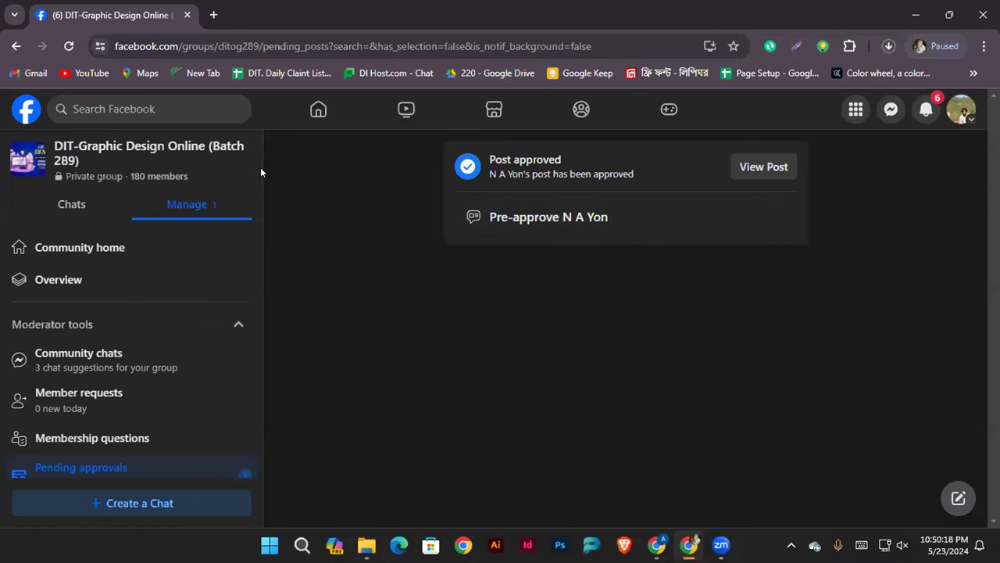
Find the approved All Software (Updated) post and pin it to Featured.
{"action": "left_click", "coordinate": [164, 149]}
{"action": "scroll", "coordinate": [594, 344], "scroll_direction": "down", "scroll_amount": 2}
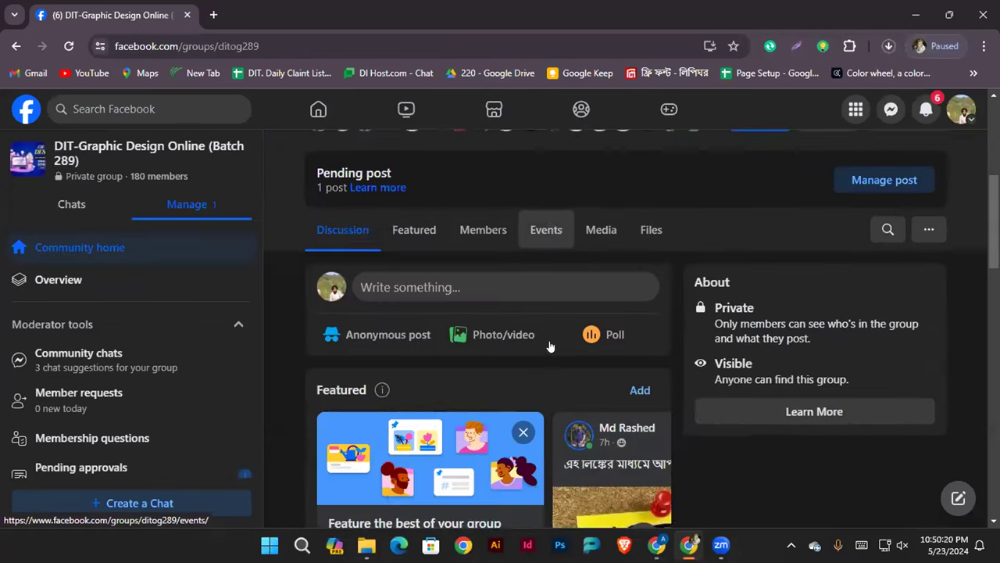
{"action": "scroll", "coordinate": [475, 354], "scroll_direction": "down", "scroll_amount": 2}
{"action": "scroll", "coordinate": [476, 354], "scroll_direction": "down", "scroll_amount": 4}
{"action": "scroll", "coordinate": [476, 354], "scroll_direction": "down", "scroll_amount": 2}
{"action": "scroll", "coordinate": [476, 354], "scroll_direction": "up", "scroll_amount": 9}
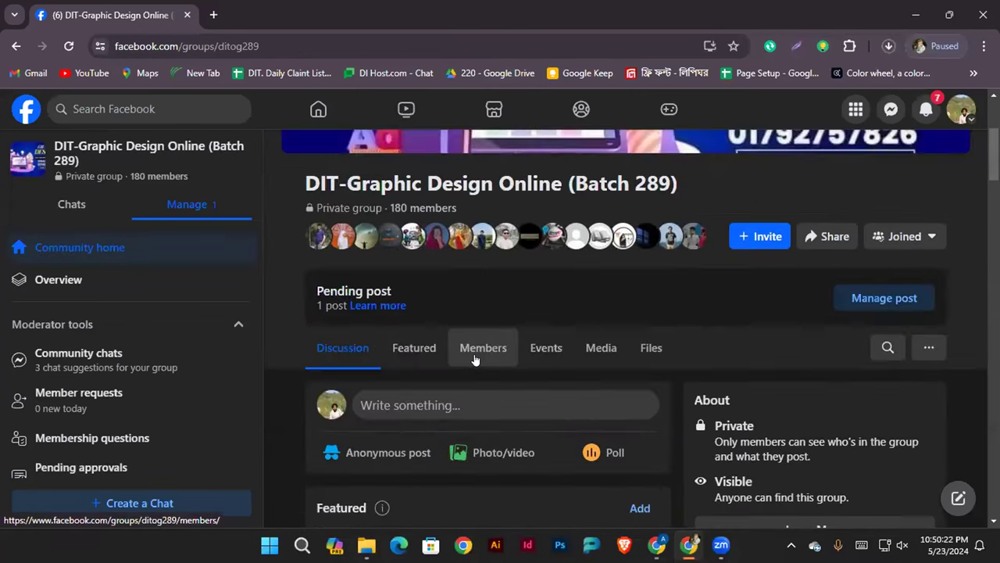
{"action": "scroll", "coordinate": [475, 356], "scroll_direction": "down", "scroll_amount": 7}
{"action": "scroll", "coordinate": [475, 358], "scroll_direction": "down", "scroll_amount": 5}
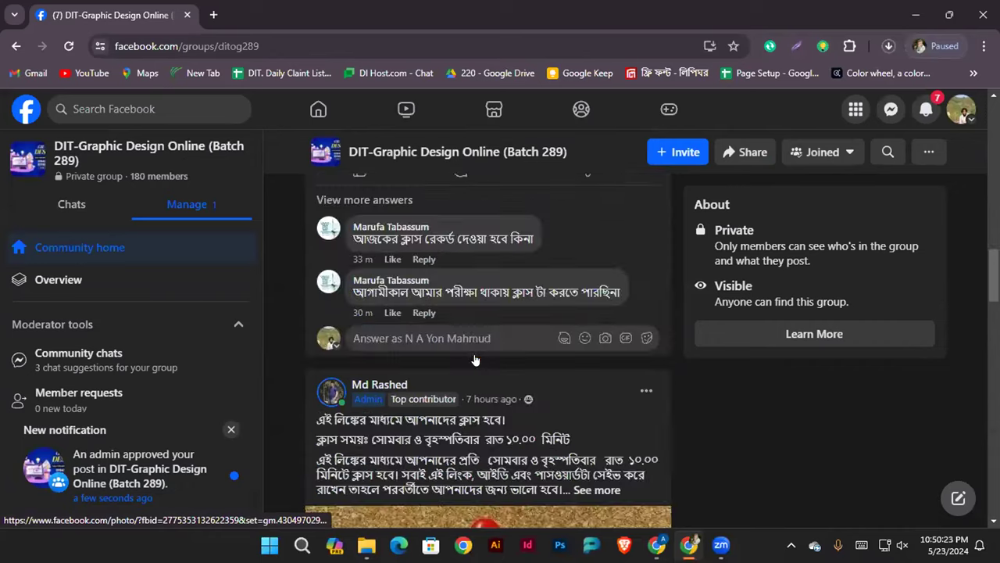
{"action": "left_click", "coordinate": [107, 479]}
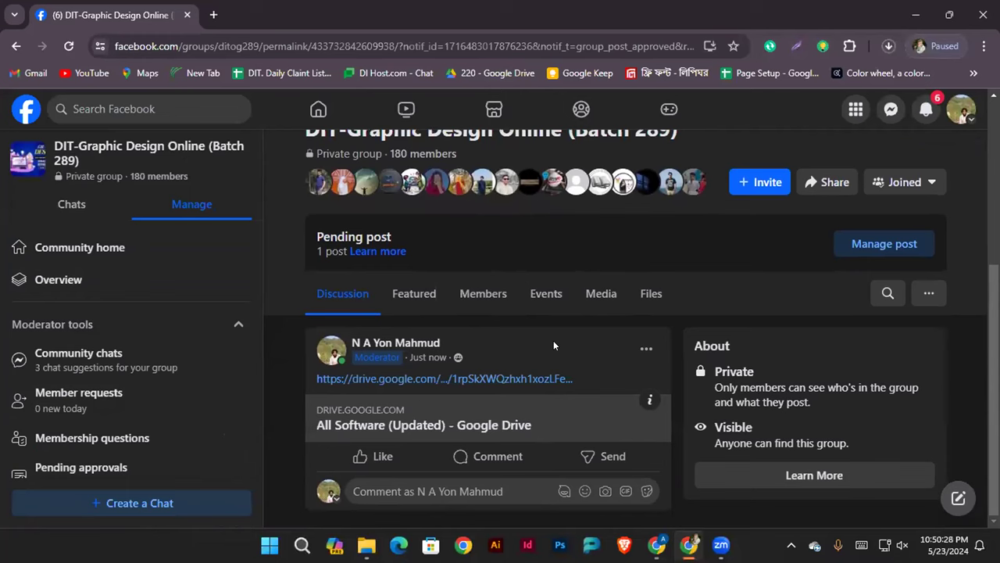
{"action": "left_click", "coordinate": [647, 349]}
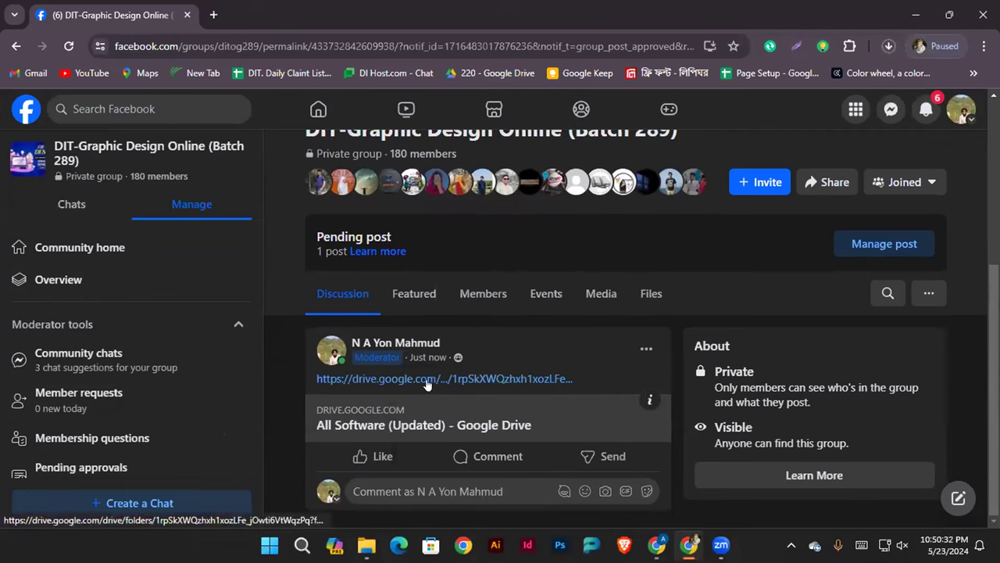
{"action": "left_click", "coordinate": [403, 291]}
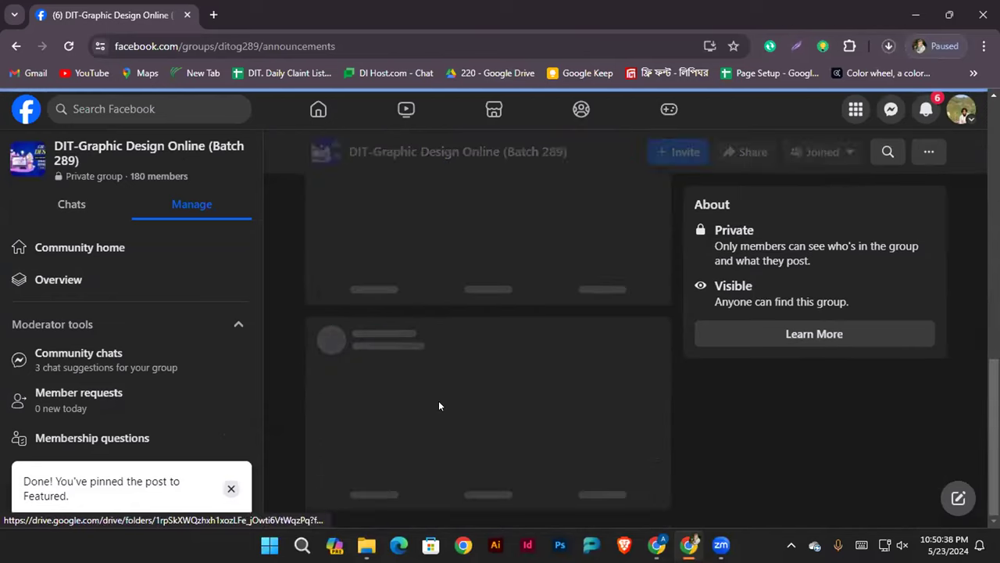
{"action": "scroll", "coordinate": [439, 404], "scroll_direction": "up", "scroll_amount": 5}
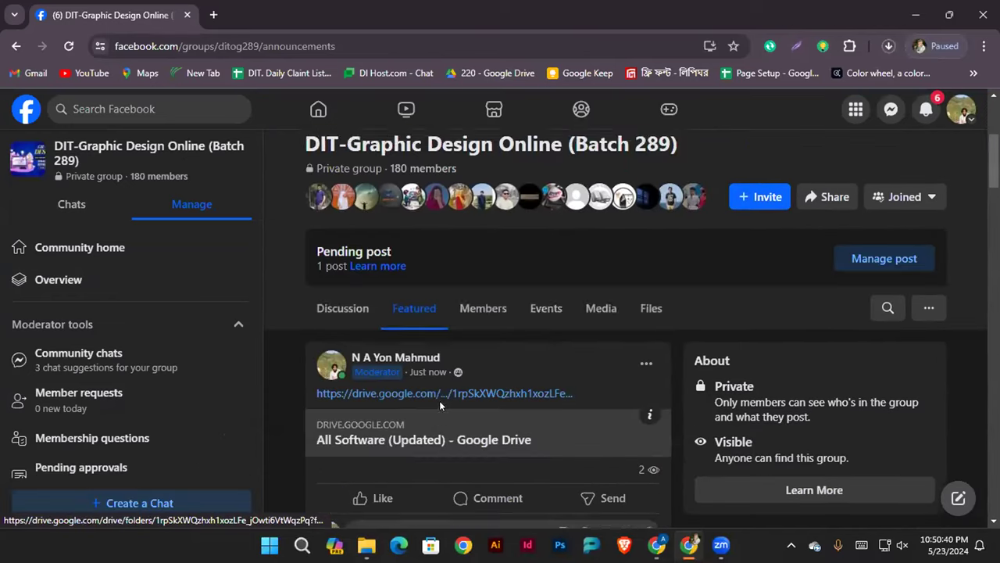
{"action": "scroll", "coordinate": [439, 400], "scroll_direction": "up", "scroll_amount": 5}
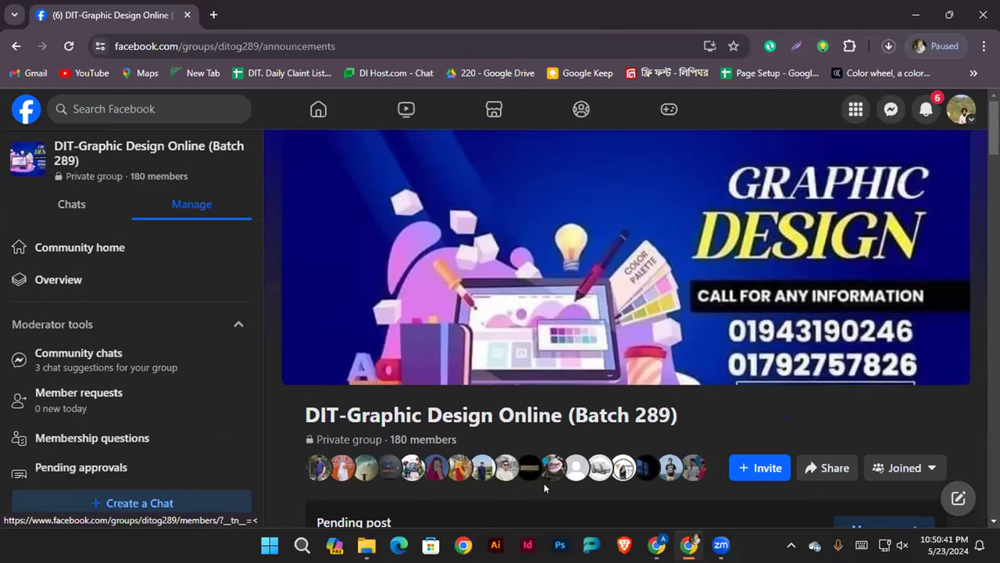
Visit the home feed and profile page, then reopen the Batch 289 group via search.
{"action": "left_click", "coordinate": [318, 109]}
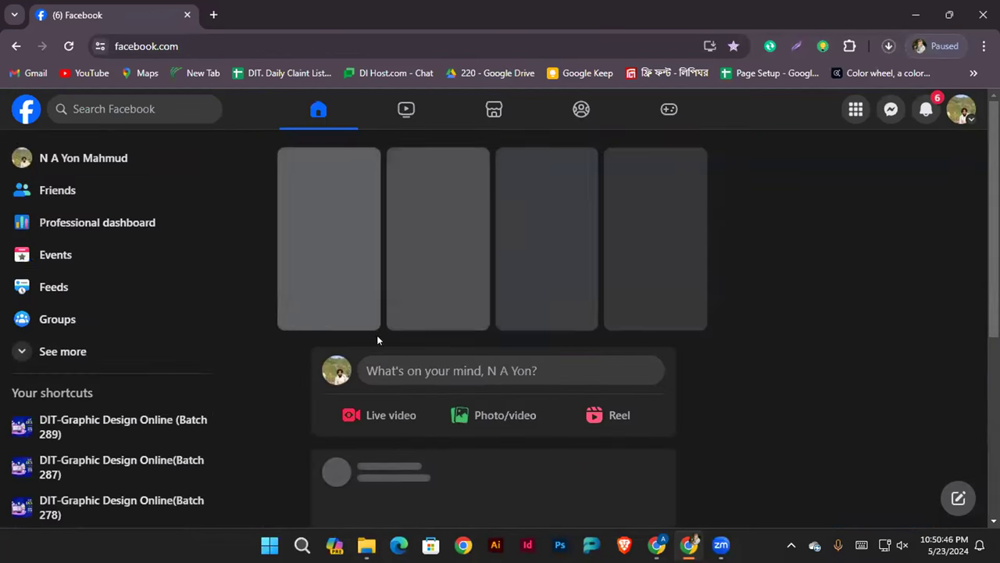
{"action": "left_click", "coordinate": [94, 156]}
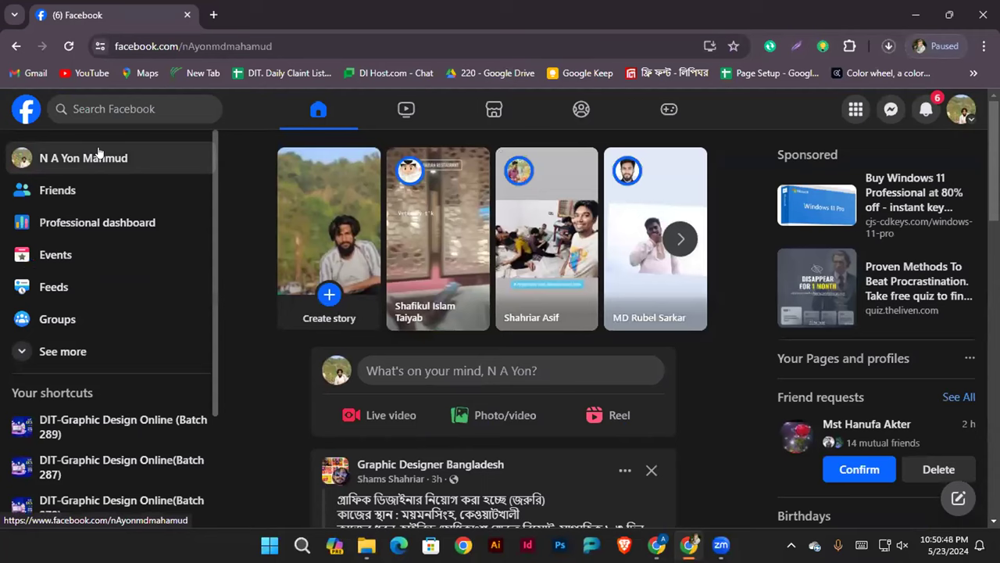
{"action": "right_click", "coordinate": [203, 50]}
{"action": "left_click", "coordinate": [248, 151]}
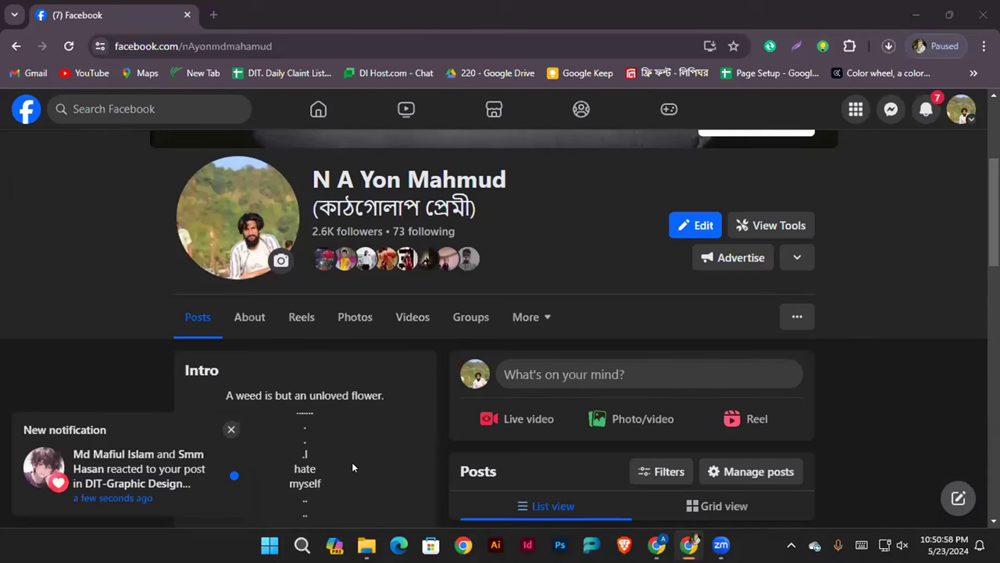
{"action": "left_click", "coordinate": [14, 46]}
{"action": "left_click", "coordinate": [15, 46]}
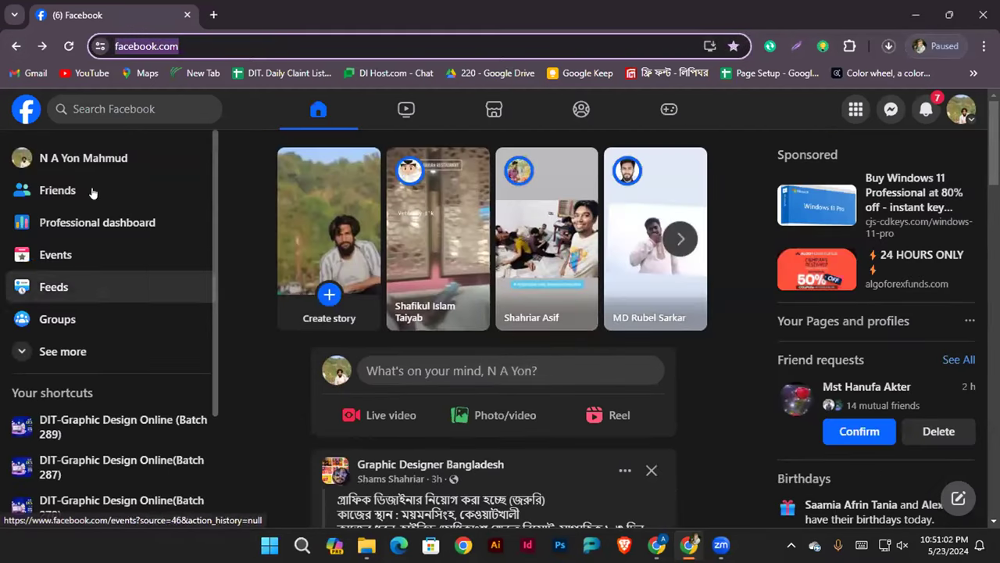
{"action": "left_click", "coordinate": [56, 159]}
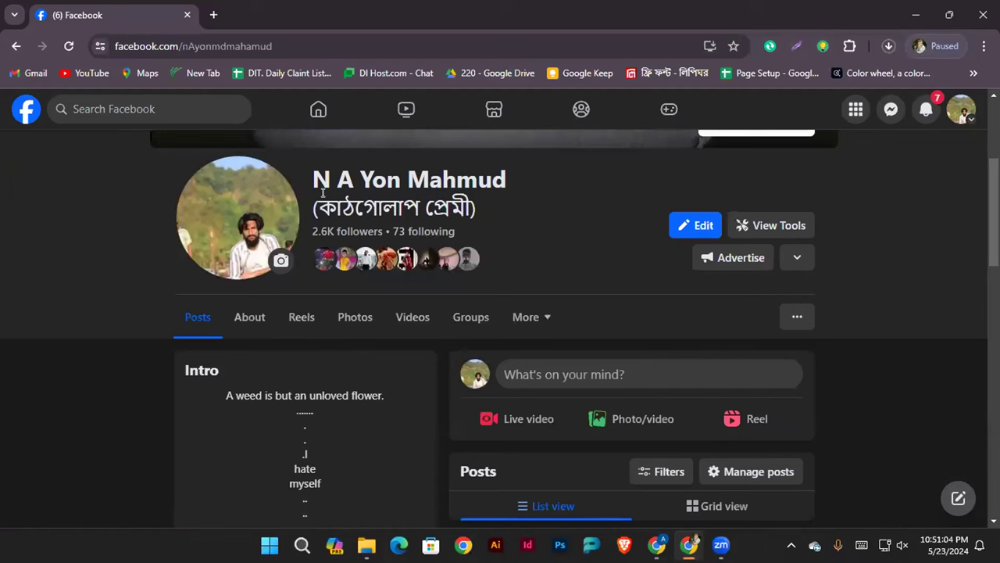
{"action": "left_click", "coordinate": [16, 45]}
{"action": "left_click", "coordinate": [93, 108]}
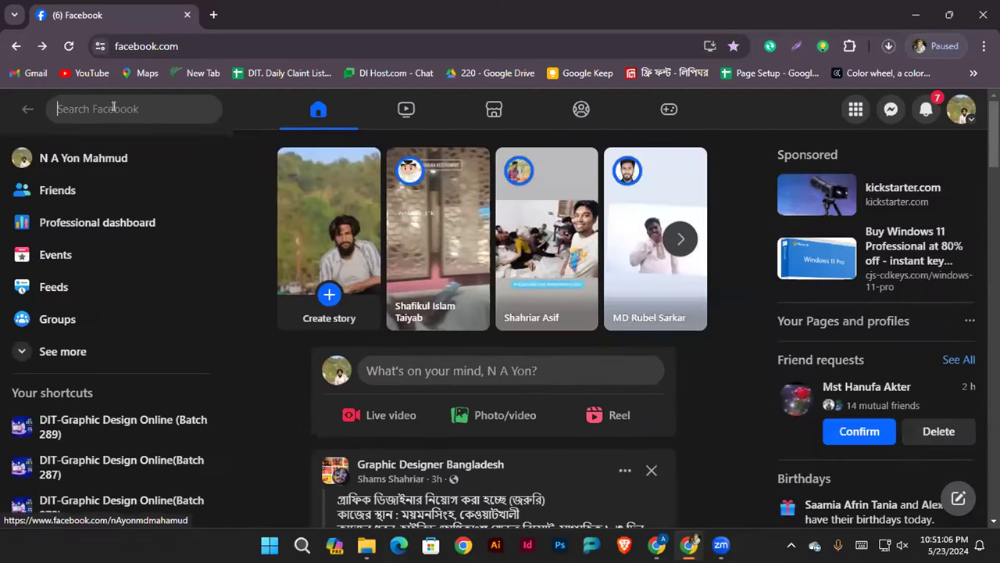
{"action": "left_click", "coordinate": [96, 170]}
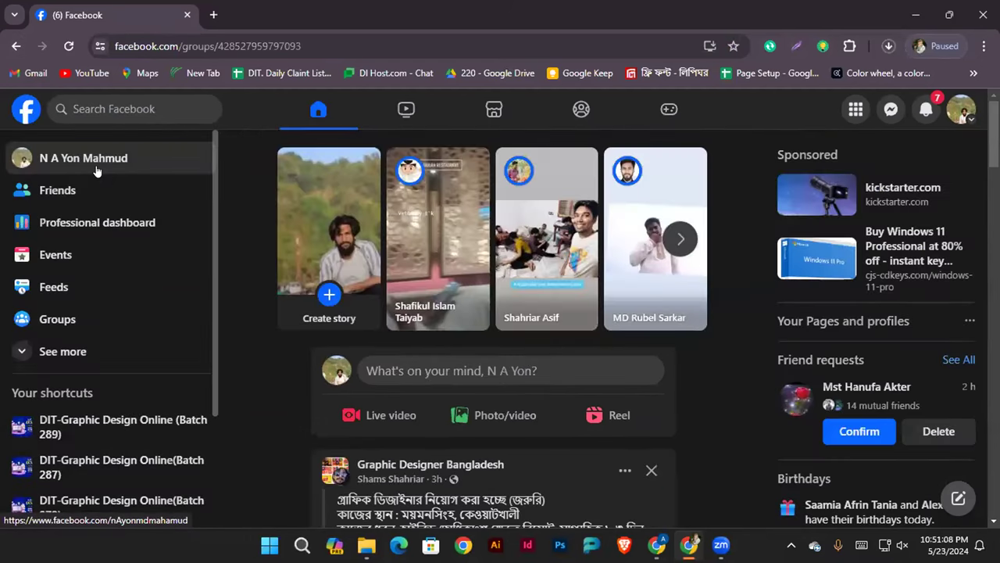